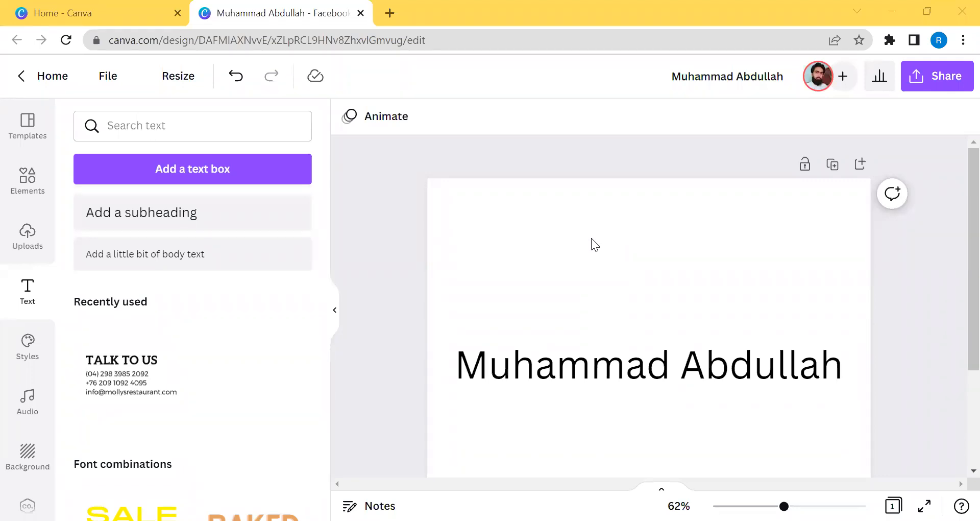
Change the name text's color to the red swatch from the VOQ-Logo.png palette.
left_click(658, 371)
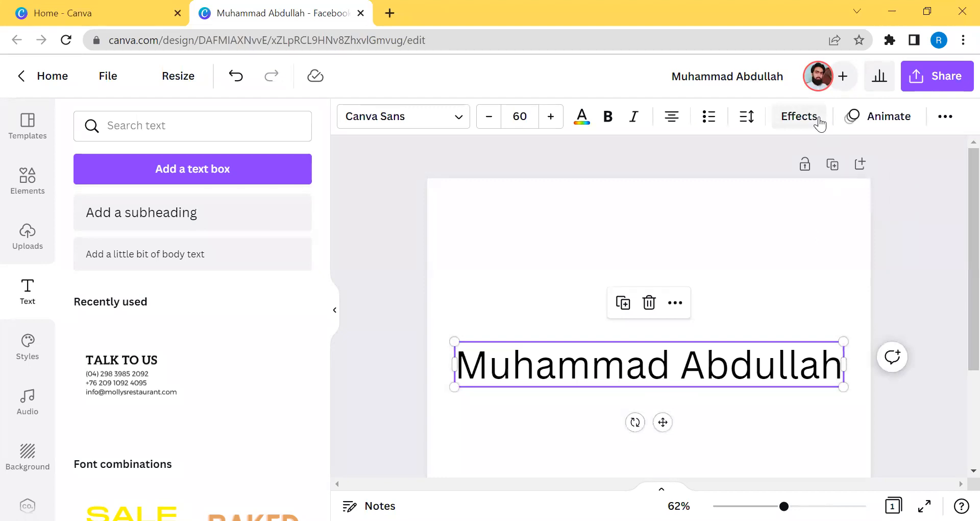
left_click(582, 117)
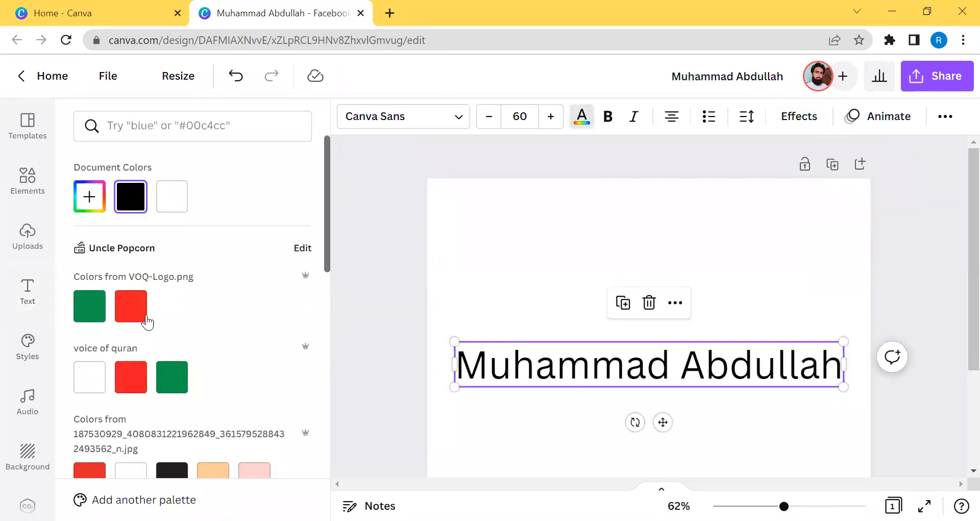
left_click(133, 309)
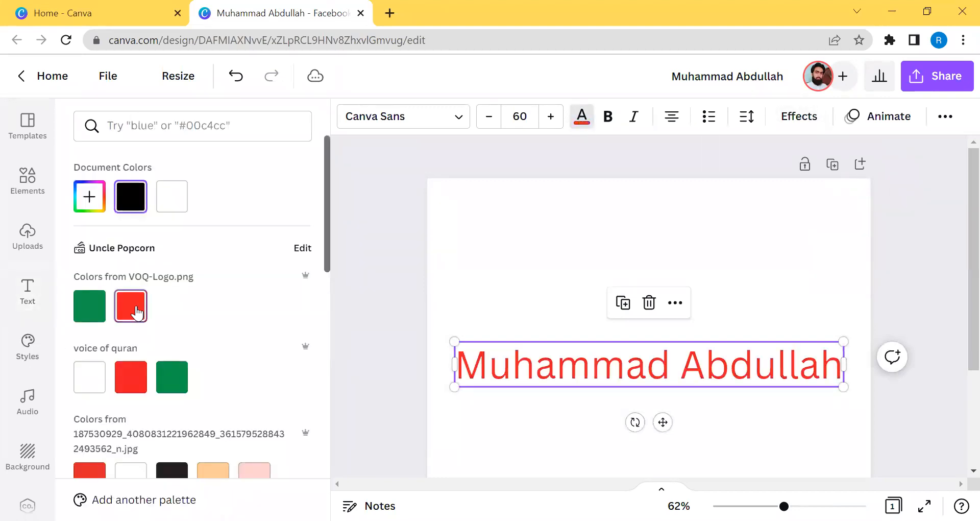
Apply the Shadow effect to the name text and reduce its offset to 0.
left_click(806, 117)
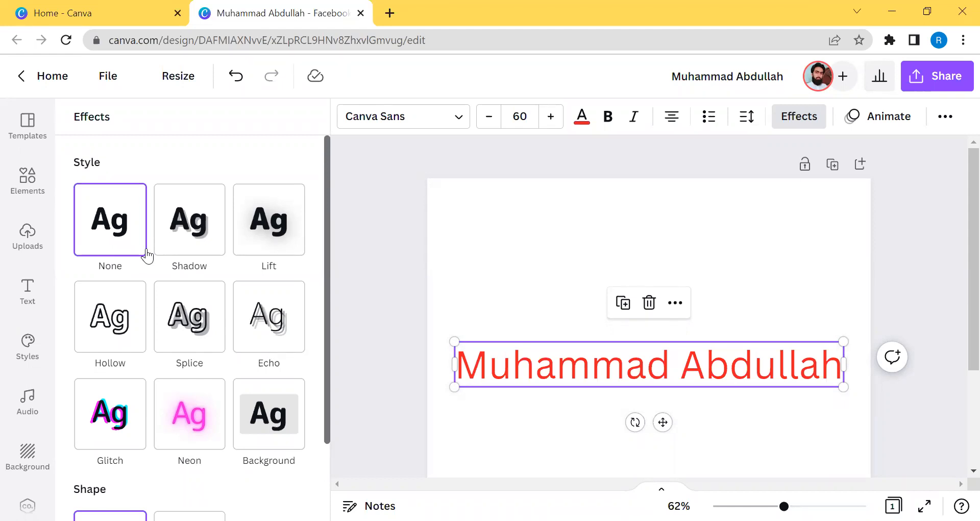
left_click(215, 237)
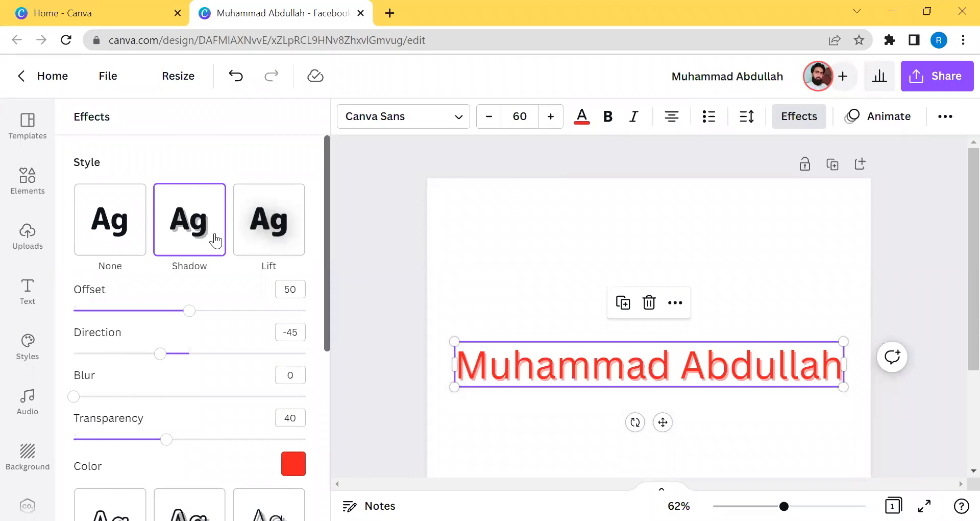
left_click(296, 287)
type("15")
left_click_drag(197, 314, 7, 321)
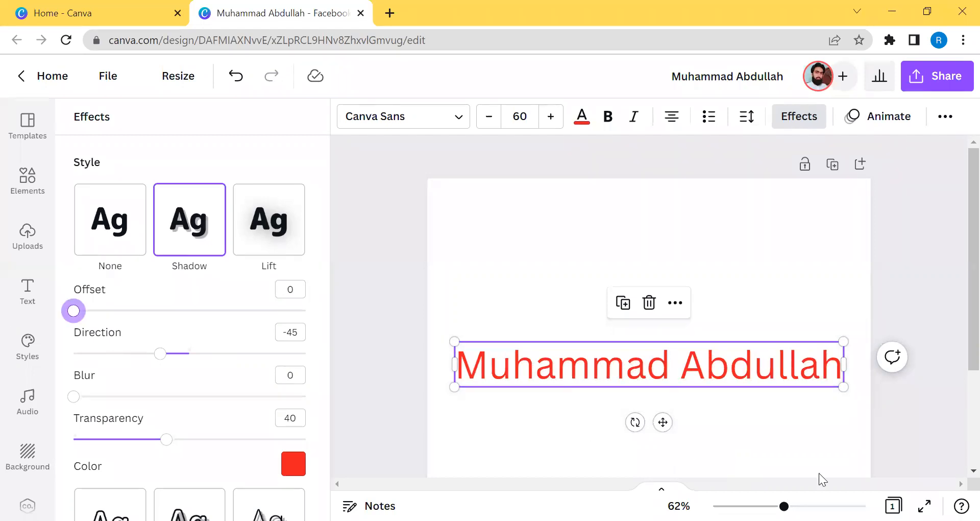
Set the text shadow's offset to 15.
left_click(825, 505)
scroll(835, 364, "down", 3)
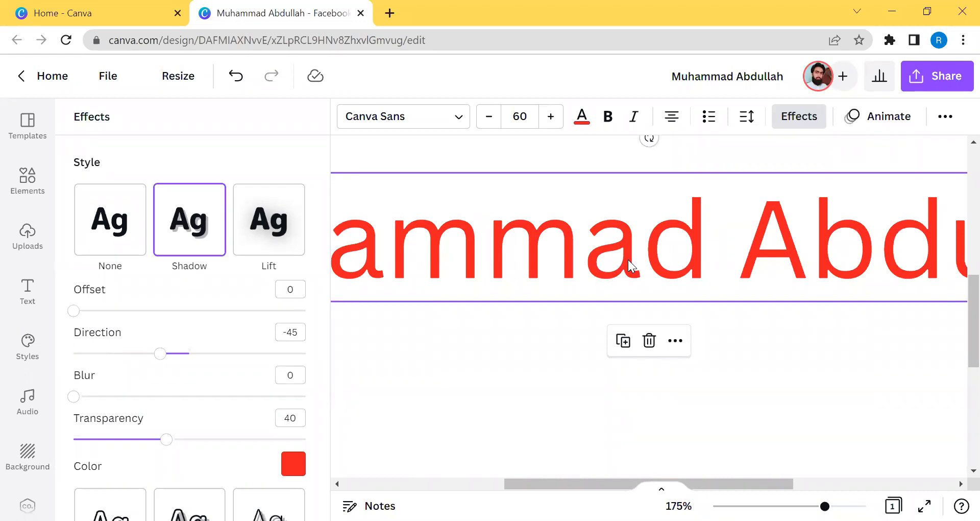
double_click(298, 288)
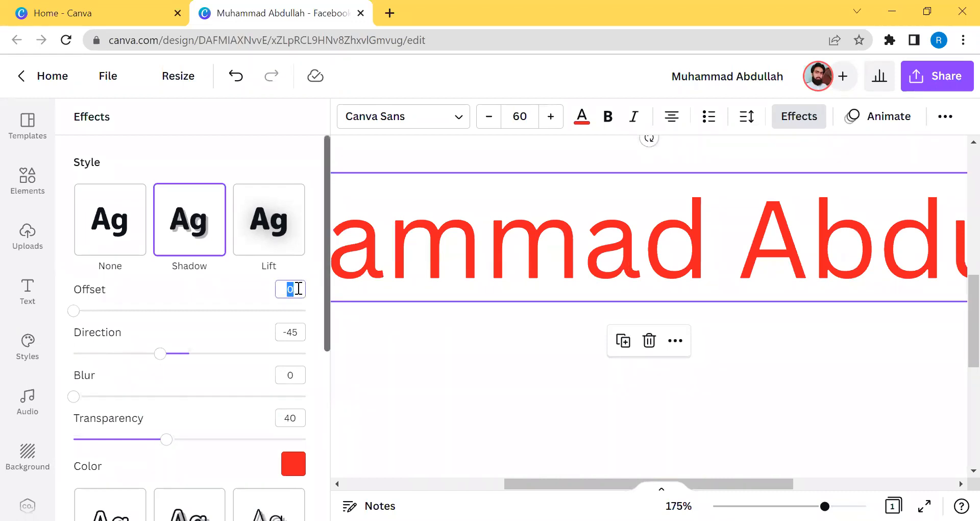
type("15")
key("Return")
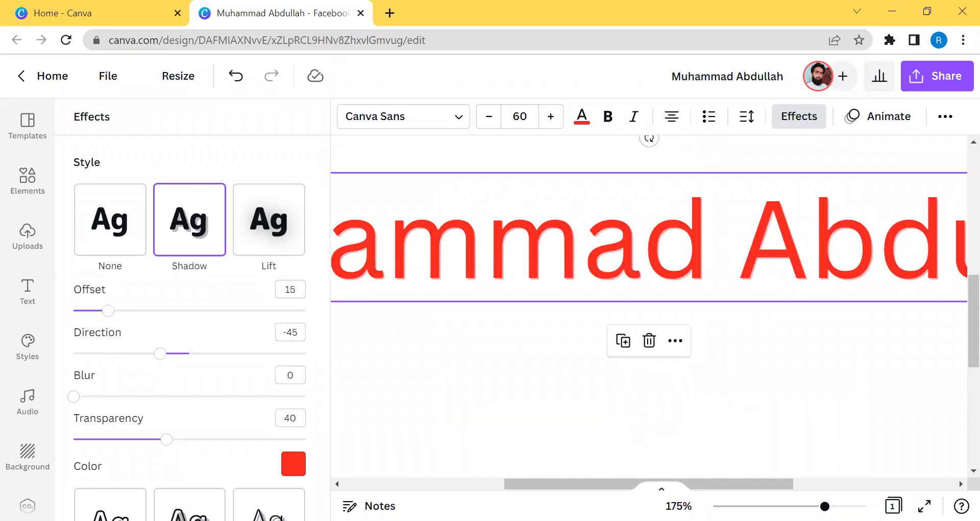
Try a direction of 180 for the text shadow and settle on a direction of 0.
scroll(641, 279, "up", 8)
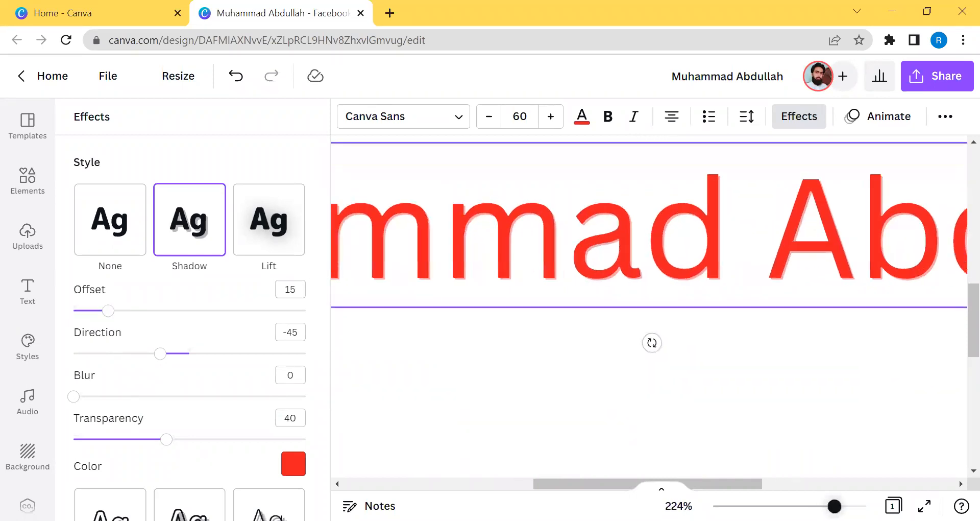
scroll(641, 279, "up", 3)
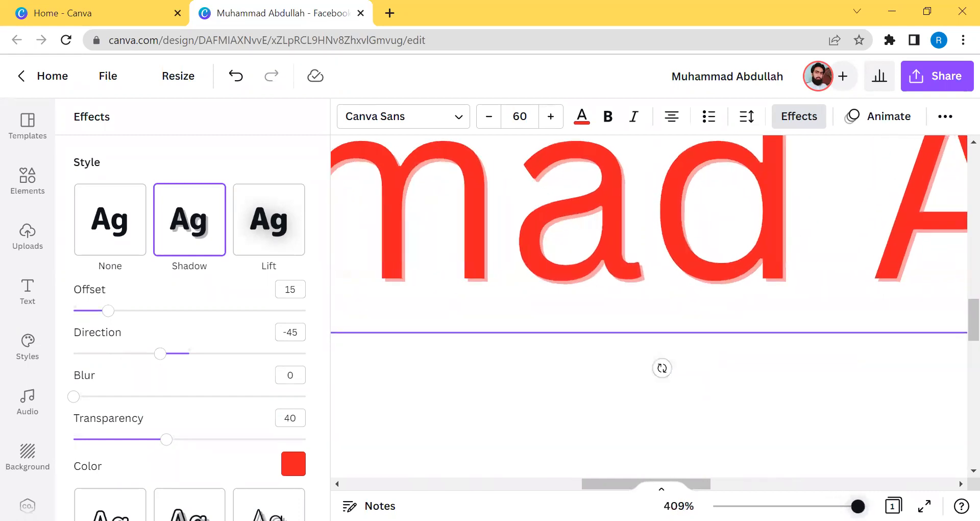
scroll(957, 315, "up", 1)
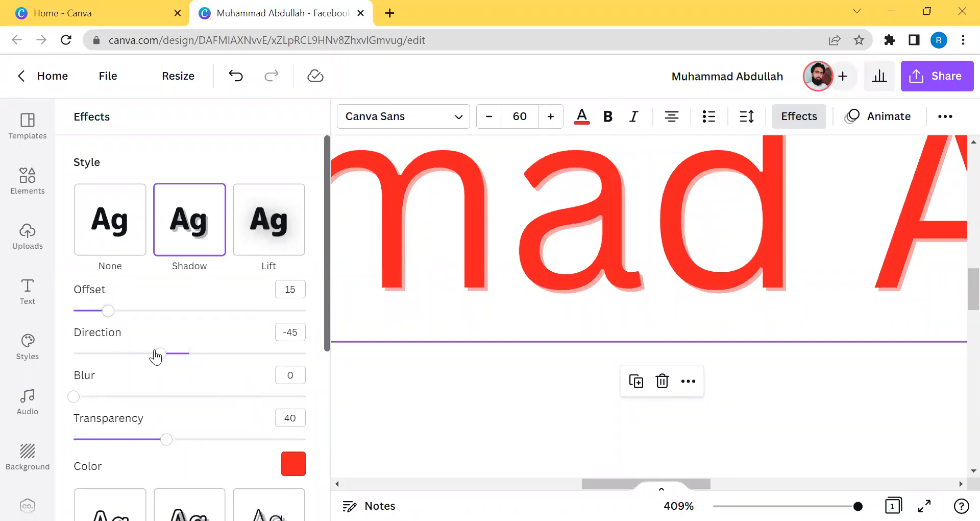
left_click_drag(159, 352, 317, 333)
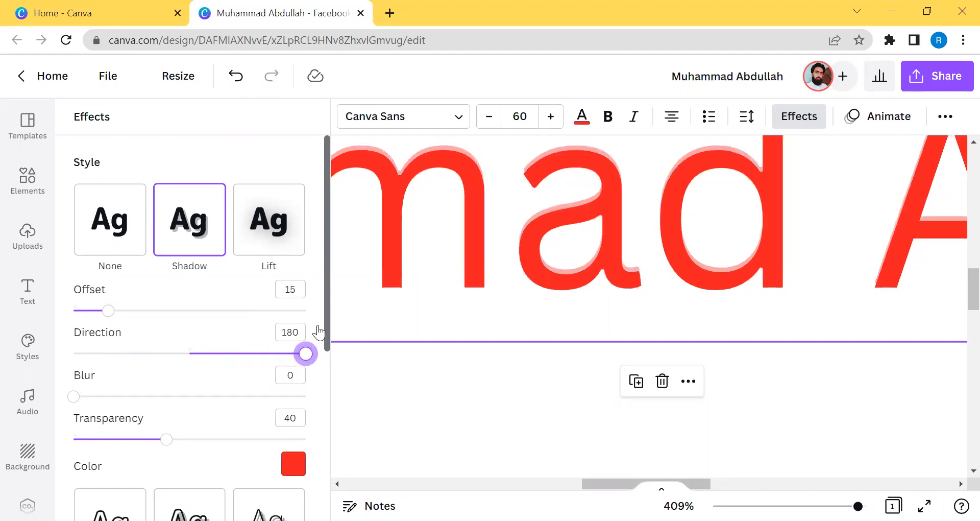
left_click_drag(858, 505, 822, 506)
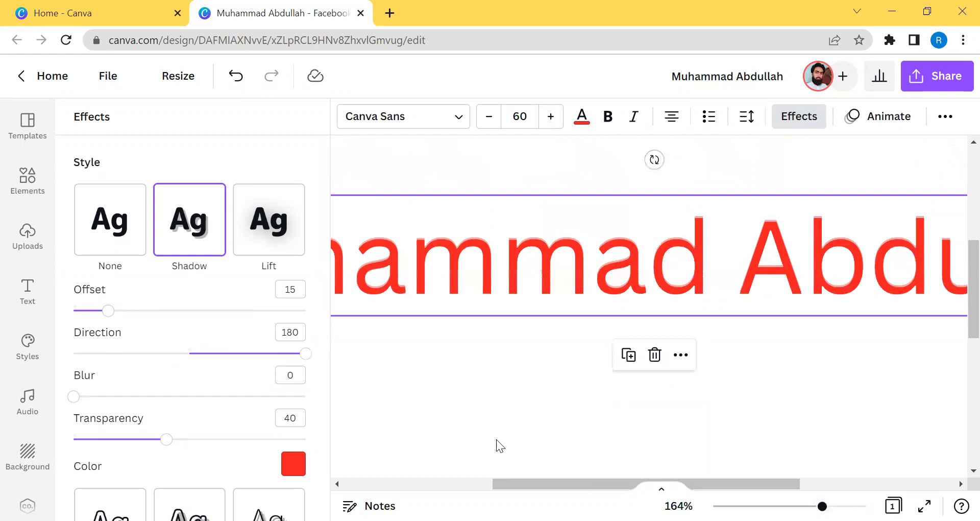
left_click_drag(304, 353, 191, 353)
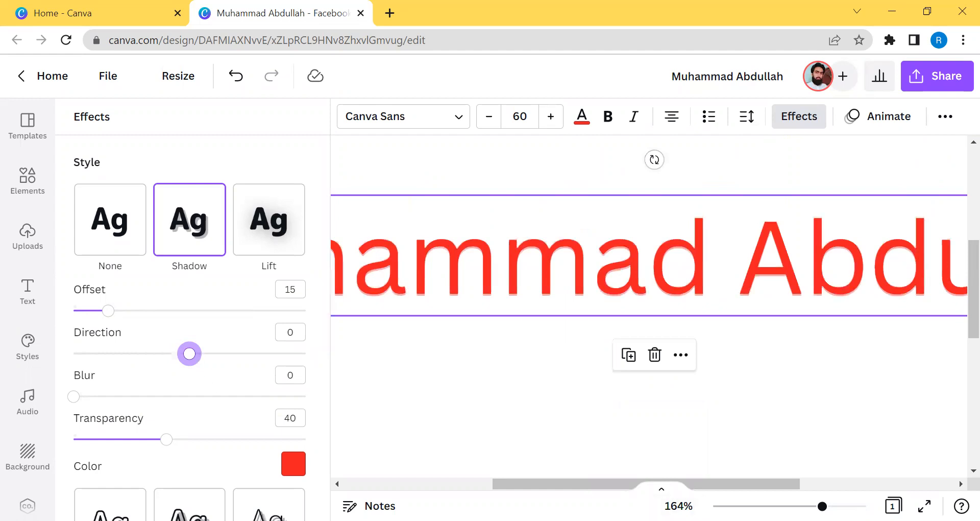
Set the text shadow's transparency to 100 and its color to the near-black swatch of the image-based palette.
scroll(606, 294, "up", 10)
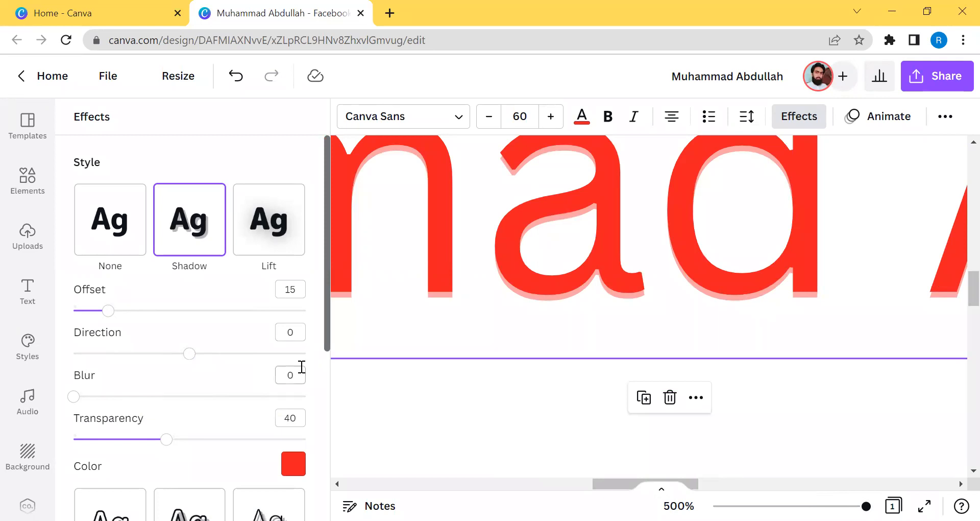
left_click(192, 440)
left_click_drag(209, 444, 352, 450)
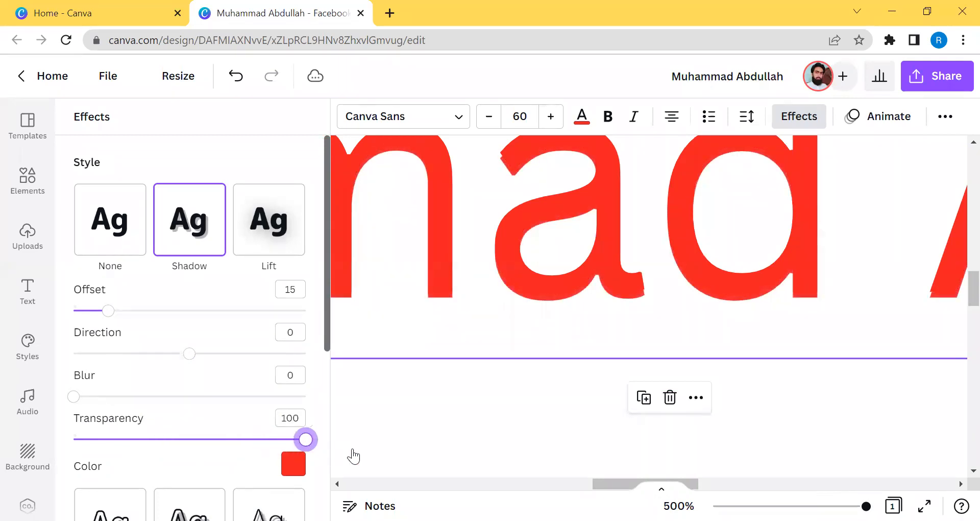
left_click(293, 463)
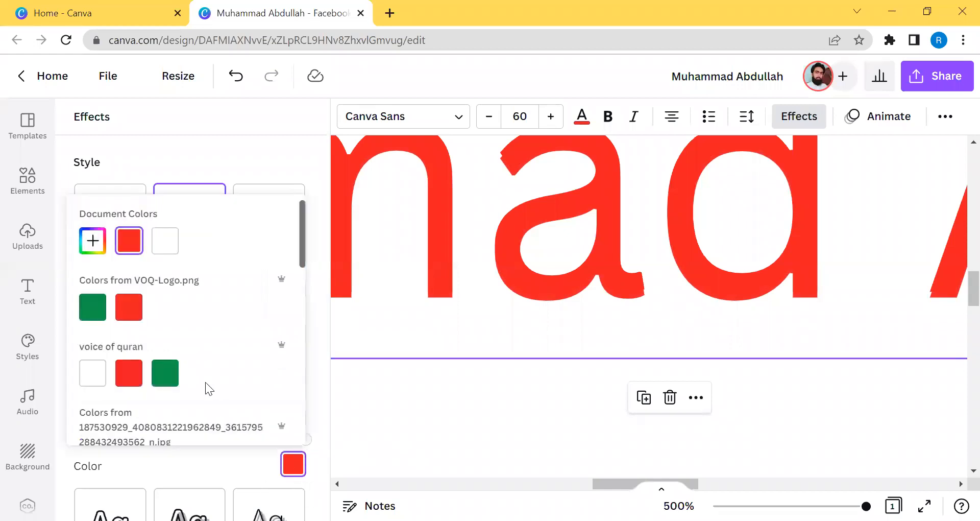
scroll(118, 352, "down", 5)
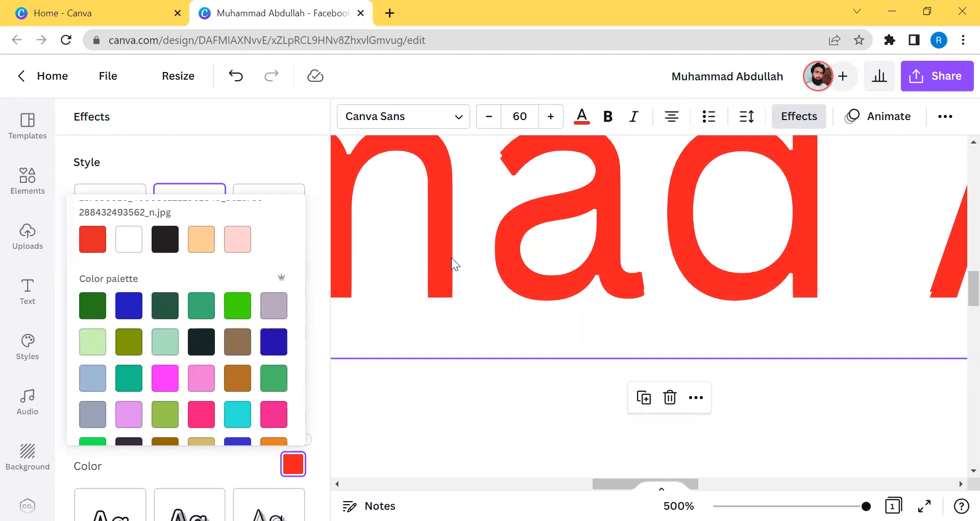
left_click(169, 237)
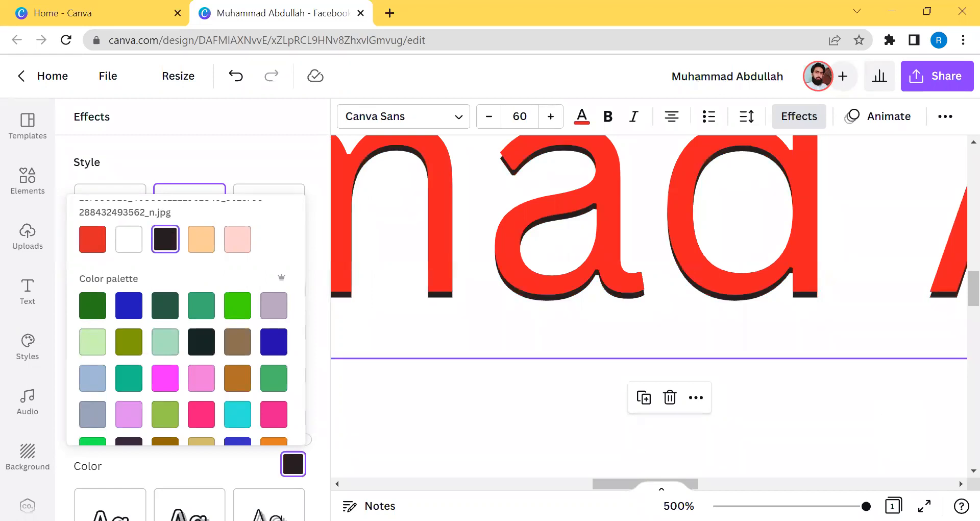
Undo and redo the shadow color change several times to compare the text with the red and the black shadow.
left_click_drag(866, 506, 801, 506)
left_click(236, 75)
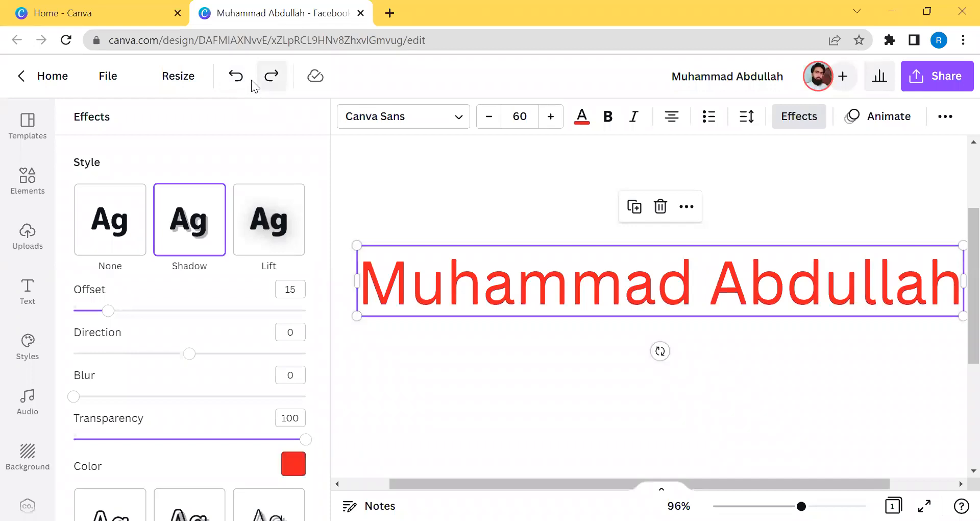
key("ctrl+y")
left_click_drag(801, 506, 866, 506)
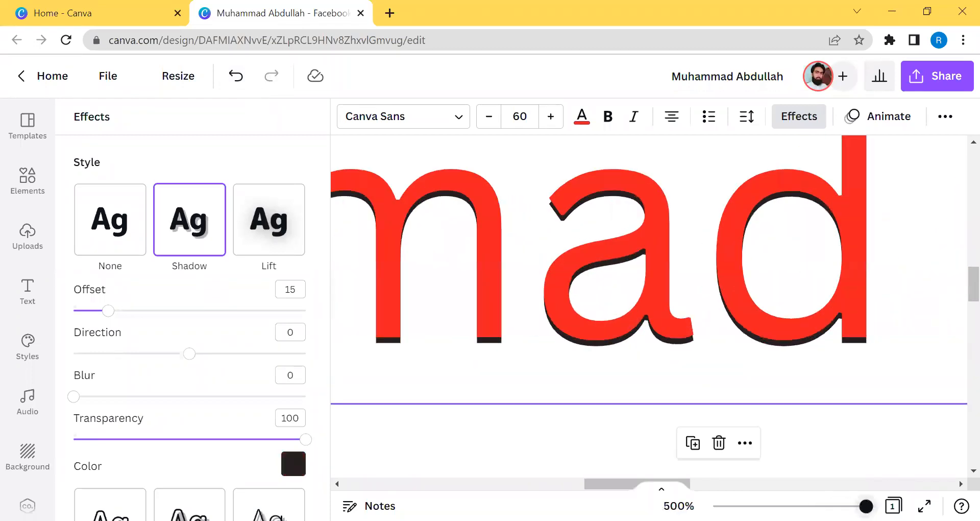
left_click(234, 76)
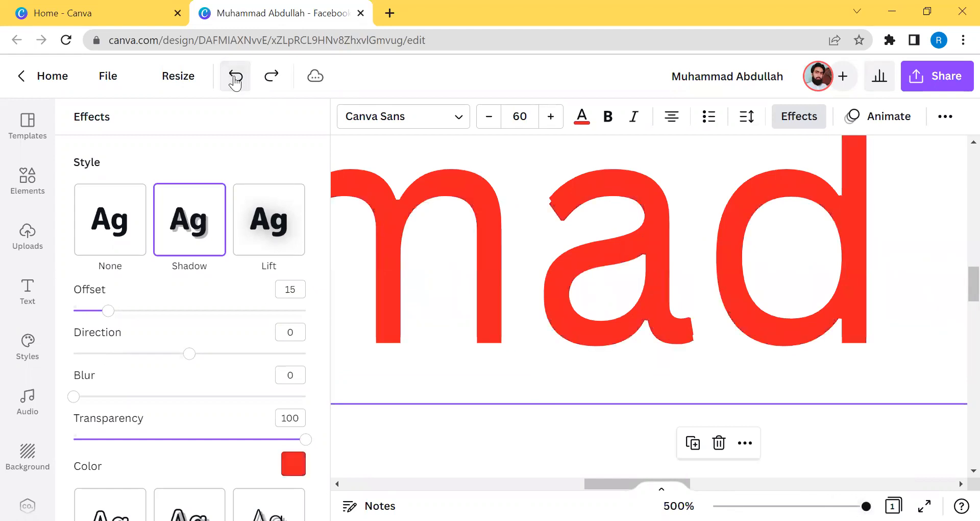
left_click(271, 76)
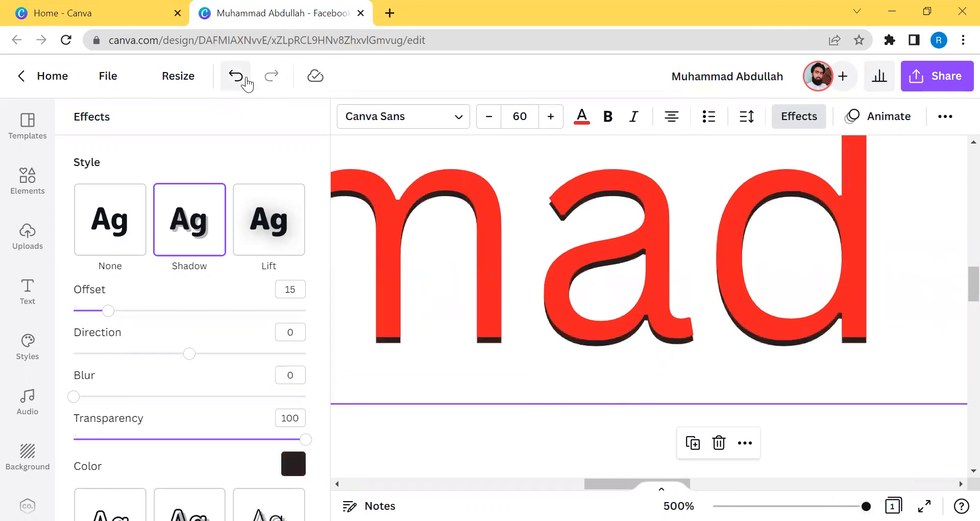
left_click(245, 77)
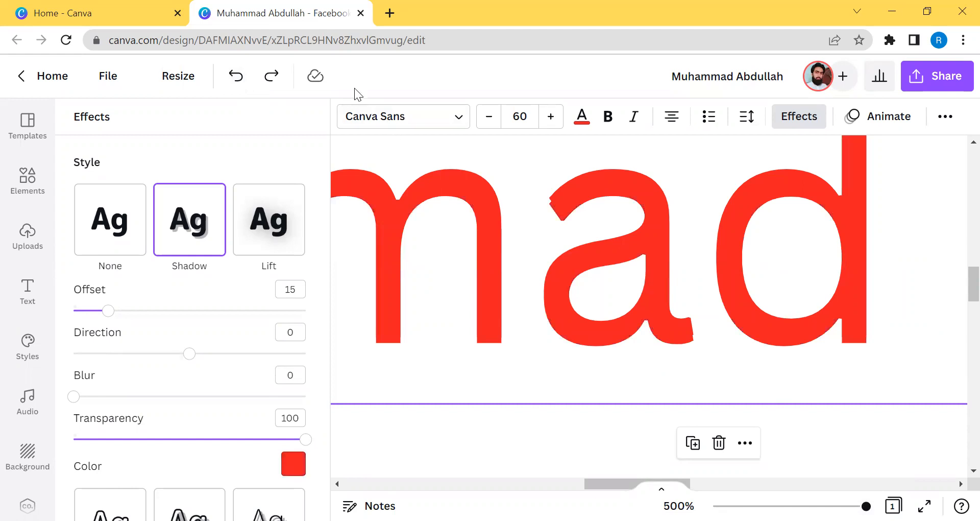
left_click(271, 76)
left_click_drag(866, 505, 785, 505)
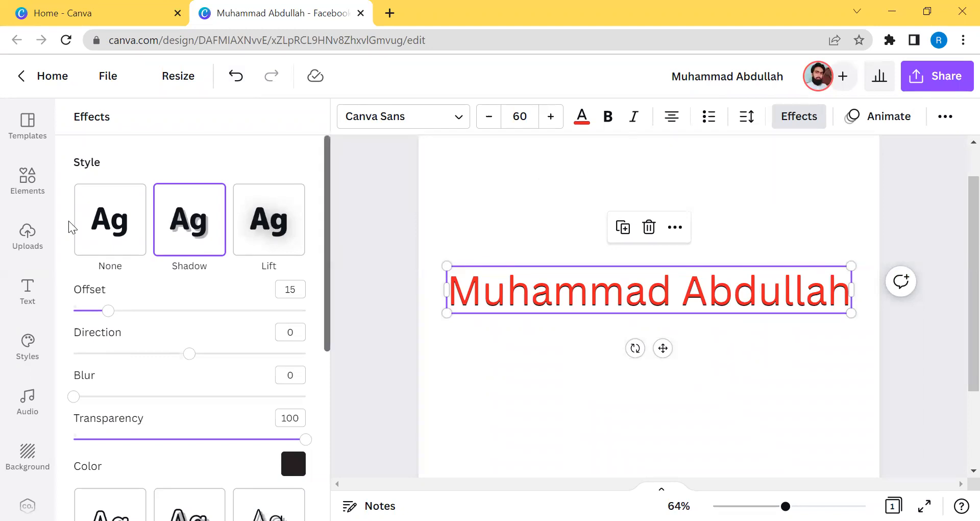
Replace the shadow on the name text with the Lift effect and inspect it up close.
left_click(244, 221)
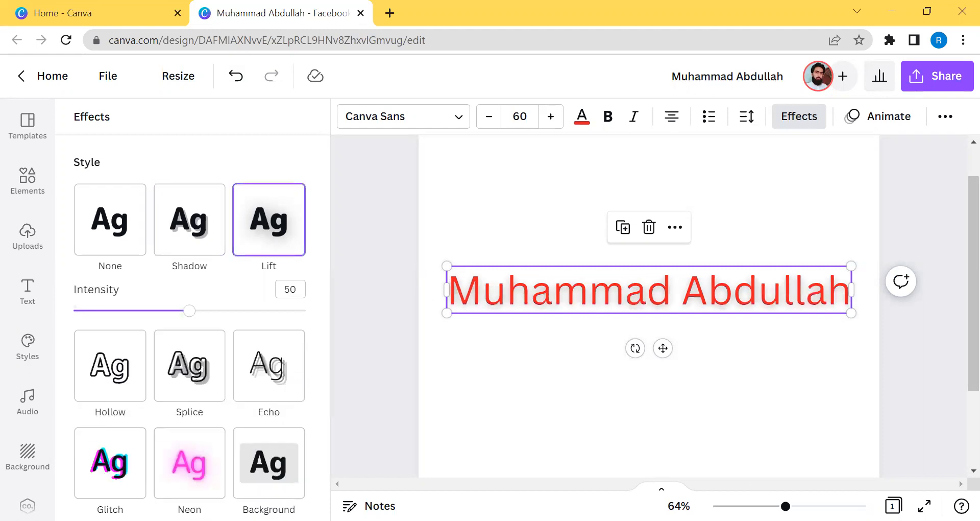
scroll(649, 290, "up", 5)
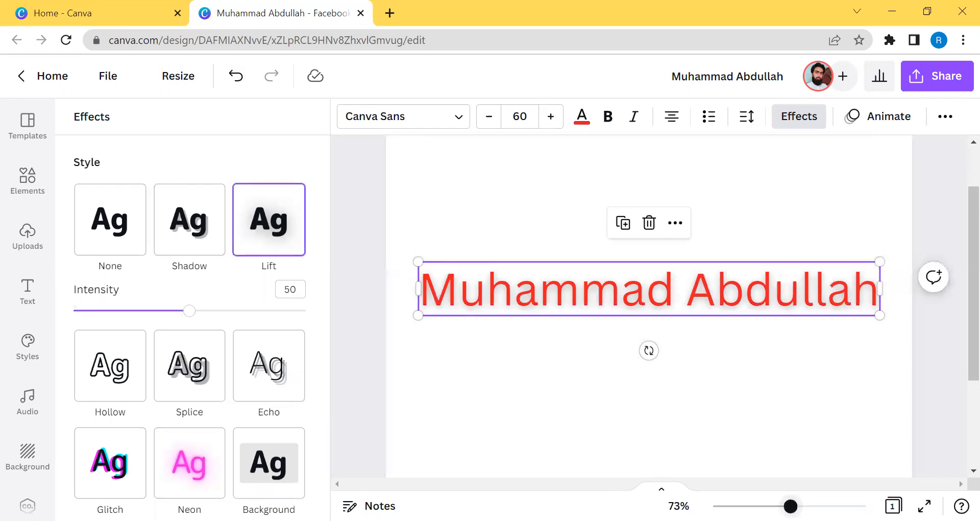
scroll(648, 290, "down", 3)
scroll(649, 290, "up", 2)
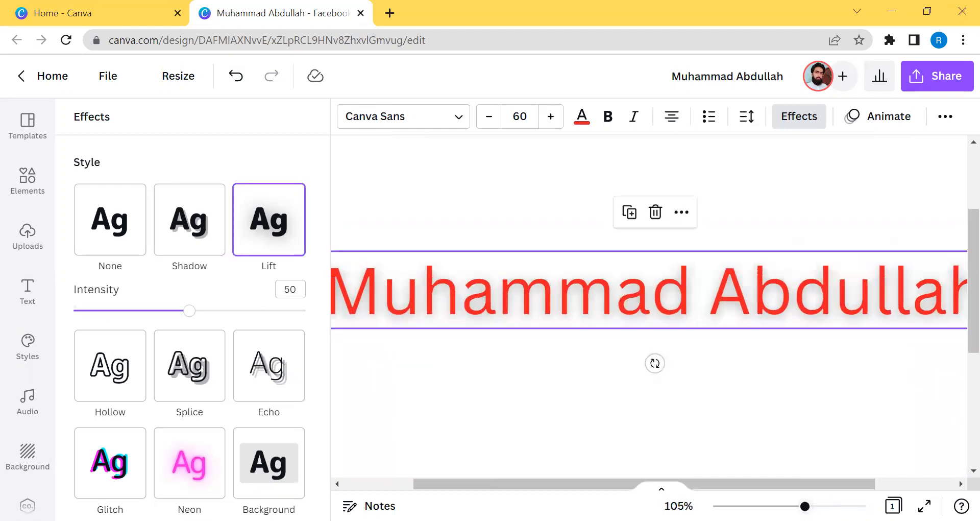
Try the Hollow effect and the Splice effect on the name text.
left_click(117, 390)
left_click_drag(804, 505, 795, 506)
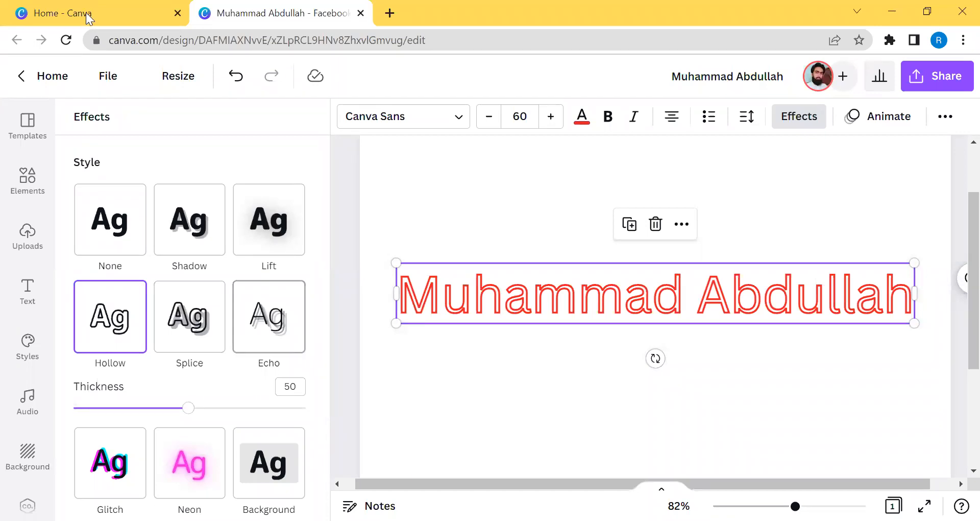
left_click(209, 321)
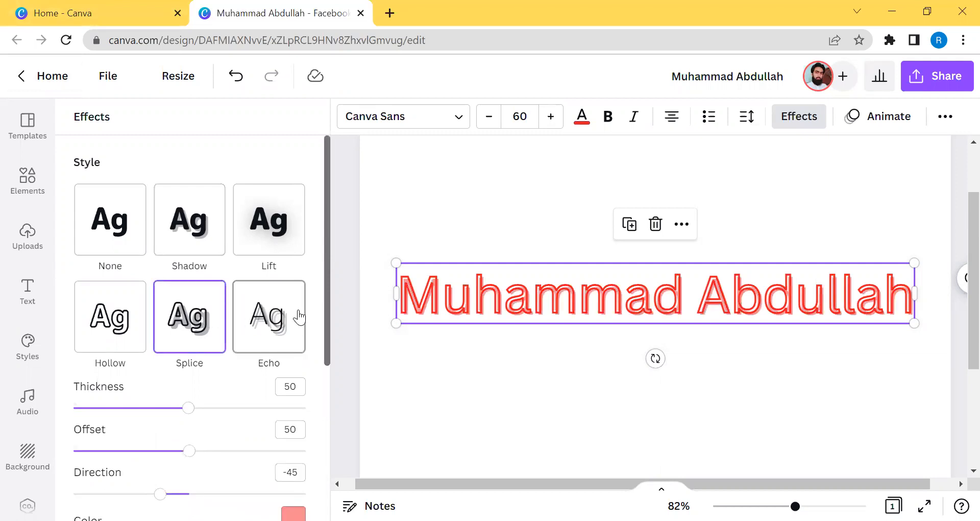
Apply the Echo effect to the name text and set its offset to 23.
left_click(278, 303)
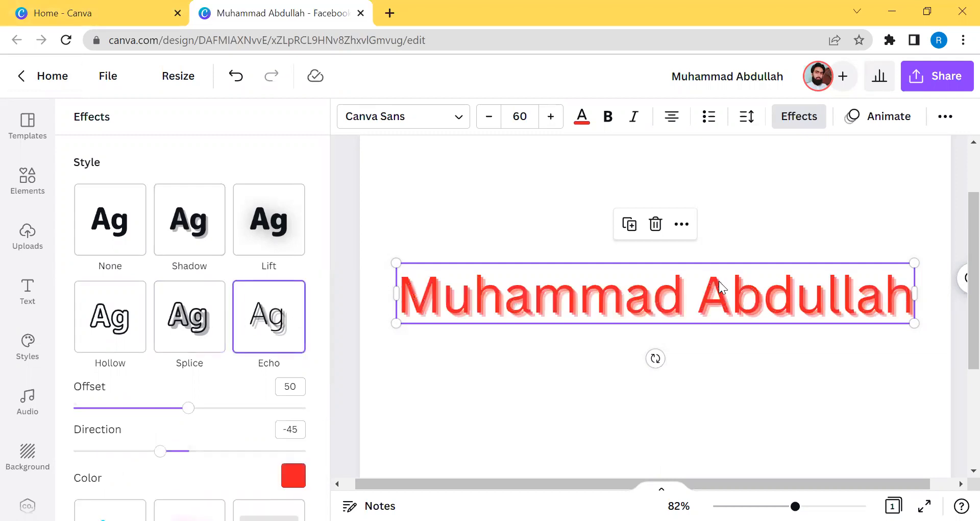
left_click_drag(192, 406, 7, 443)
left_click_drag(245, 407, 126, 414)
Switch the name text to the Glitch effect and examine its colored edges up close.
scroll(193, 389, "down", 3)
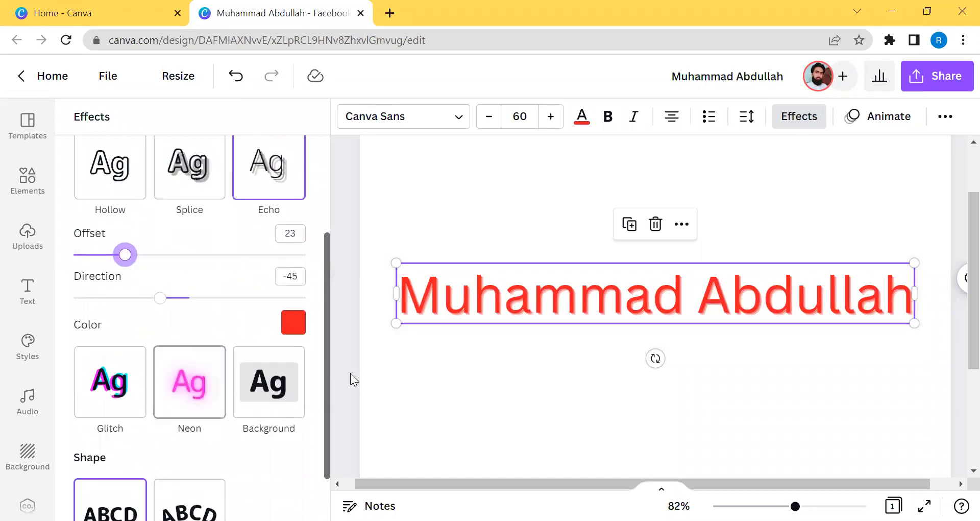
left_click(115, 397)
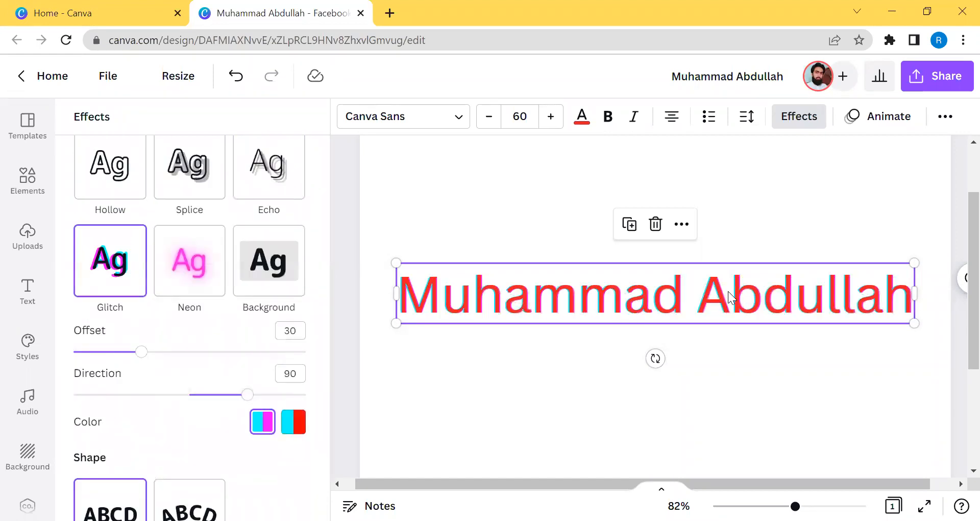
left_click_drag(795, 505, 849, 506)
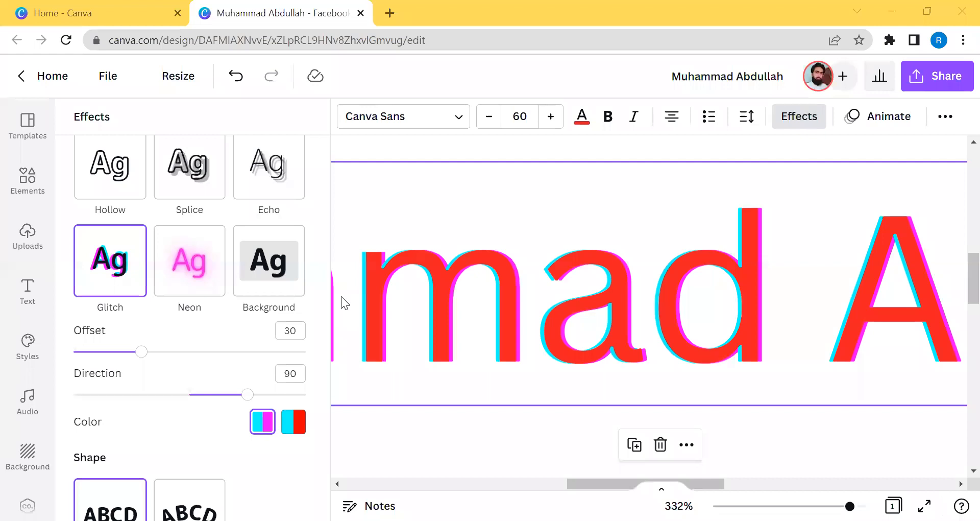
Change the Glitch effect's colors to cyan and red and set its direction to 35.
left_click(288, 430)
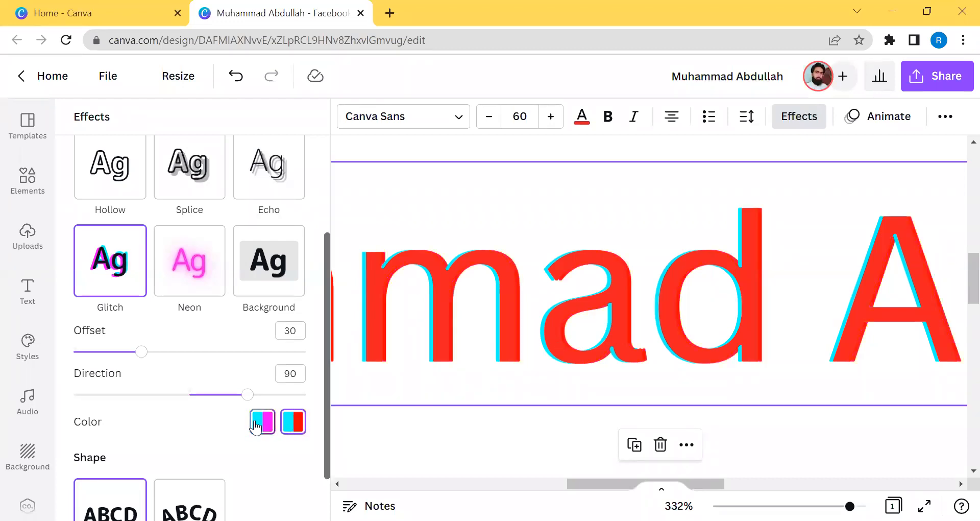
left_click_drag(245, 394, 212, 394)
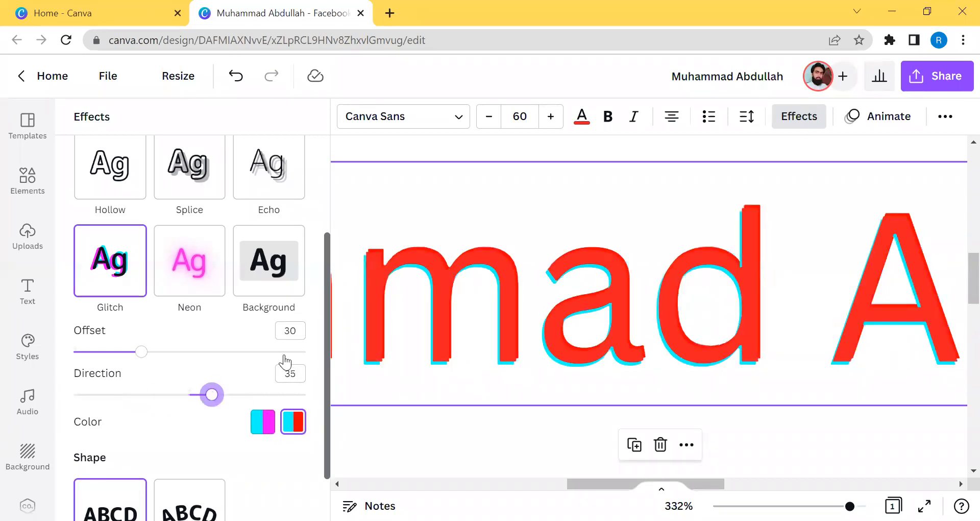
scroll(211, 404, "down", 1)
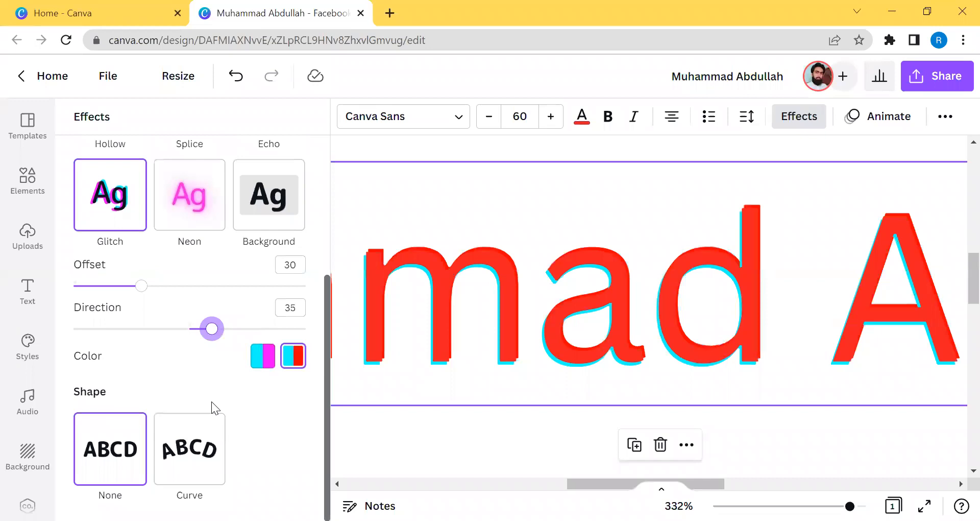
Try the Neon effect on the name text, replace it with the Background effect and view the whole text.
scroll(204, 358, "up", 2)
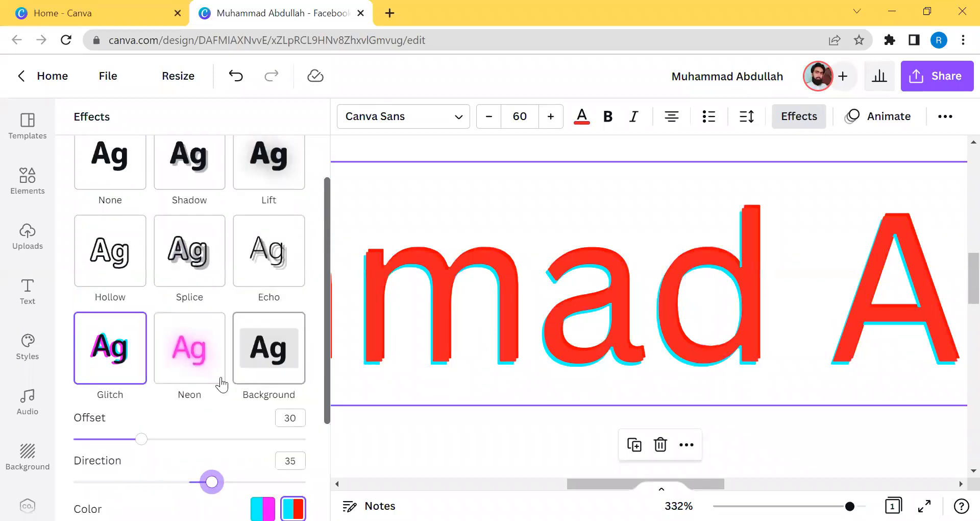
left_click(189, 362)
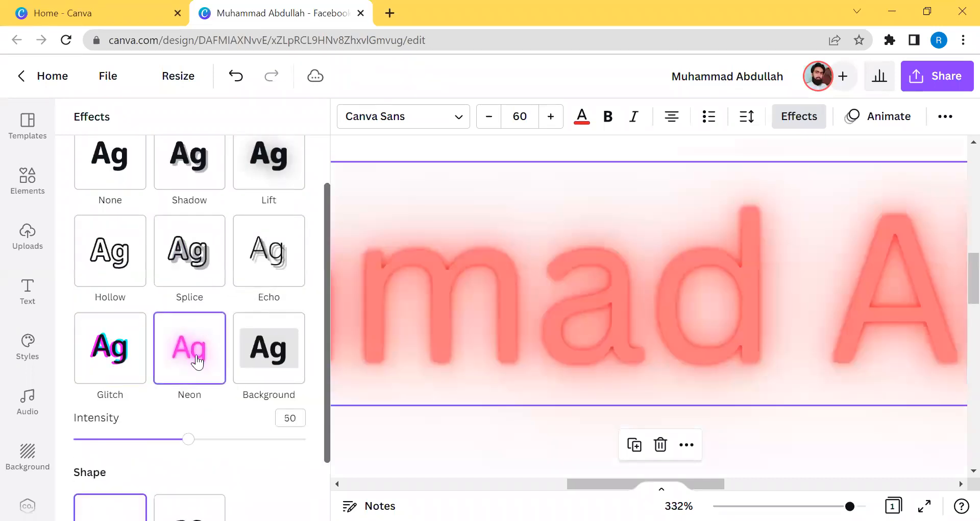
left_click(292, 357)
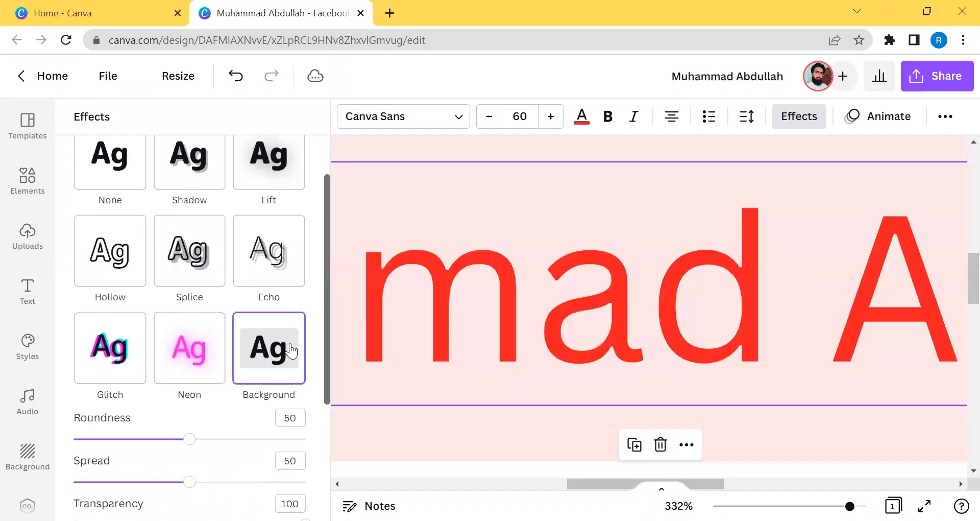
scroll(649, 298, "down", 5)
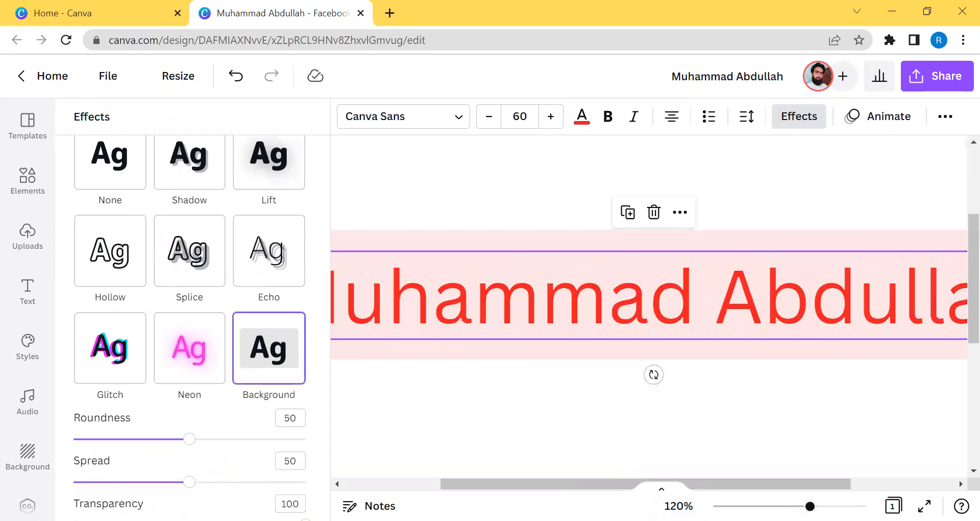
scroll(798, 482, "down", 3)
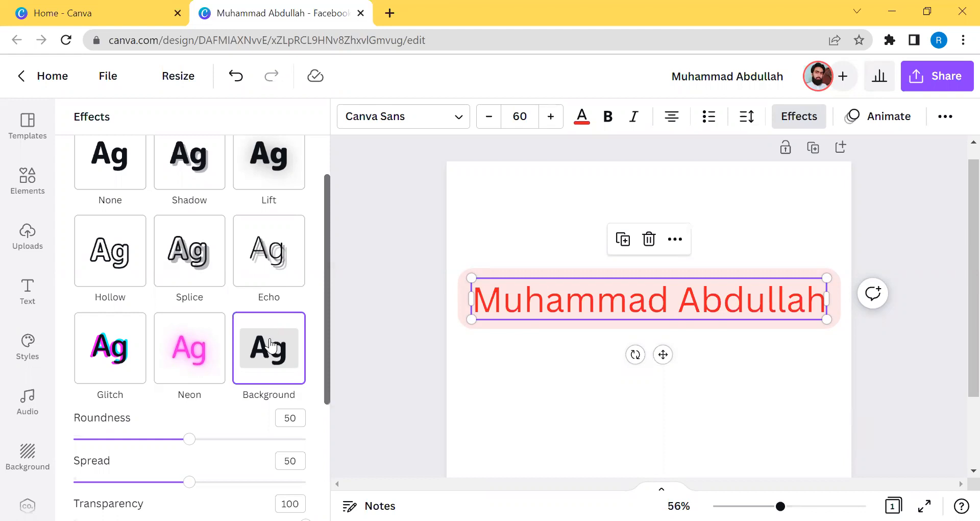
Set the text background's roundness to 100 and its spread to 7.
left_click_drag(191, 446, 340, 440)
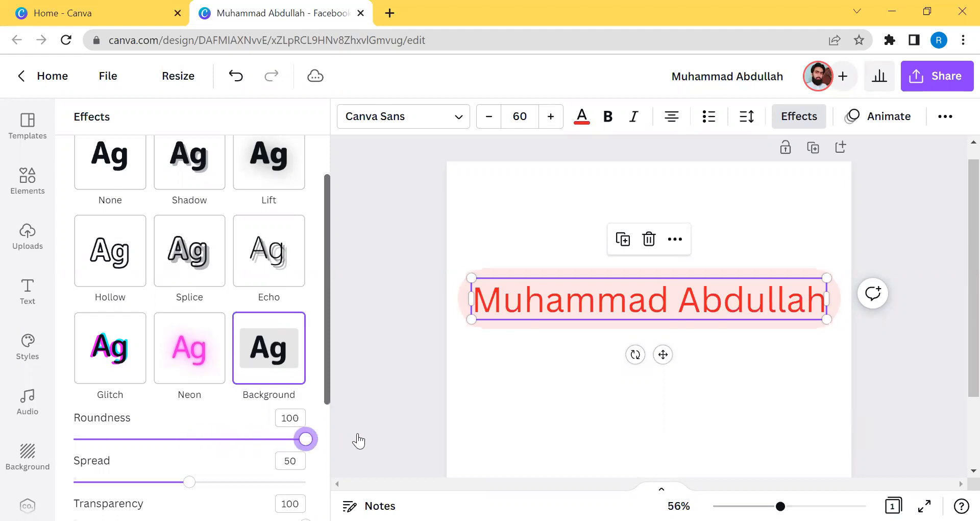
left_click_drag(306, 438, 362, 427)
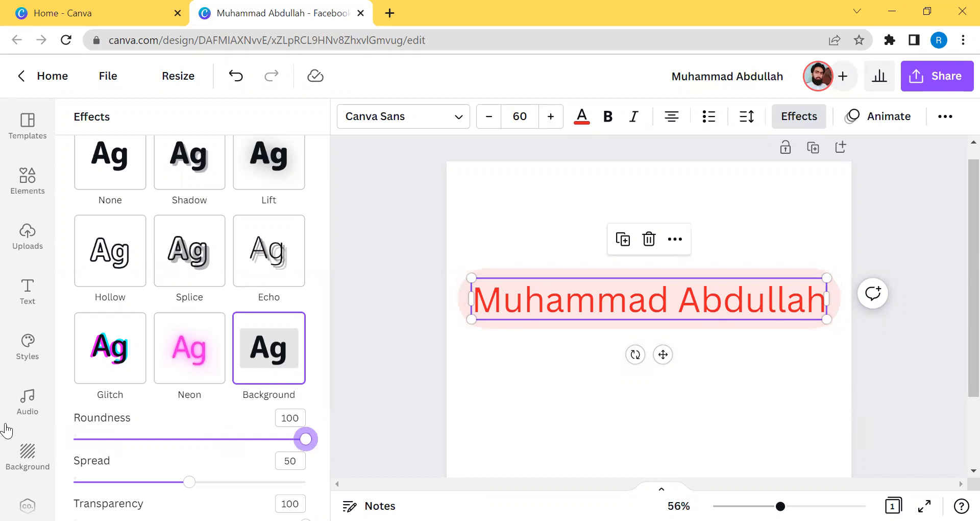
scroll(176, 353, "down", 3)
left_click_drag(188, 335, 90, 366)
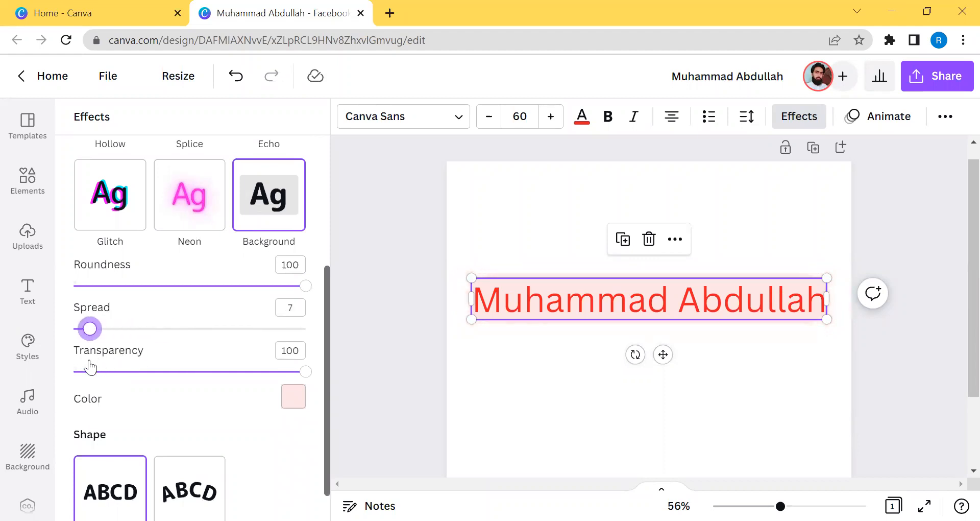
Try green and dark blue as the color of the name text's background shape.
left_click(292, 397)
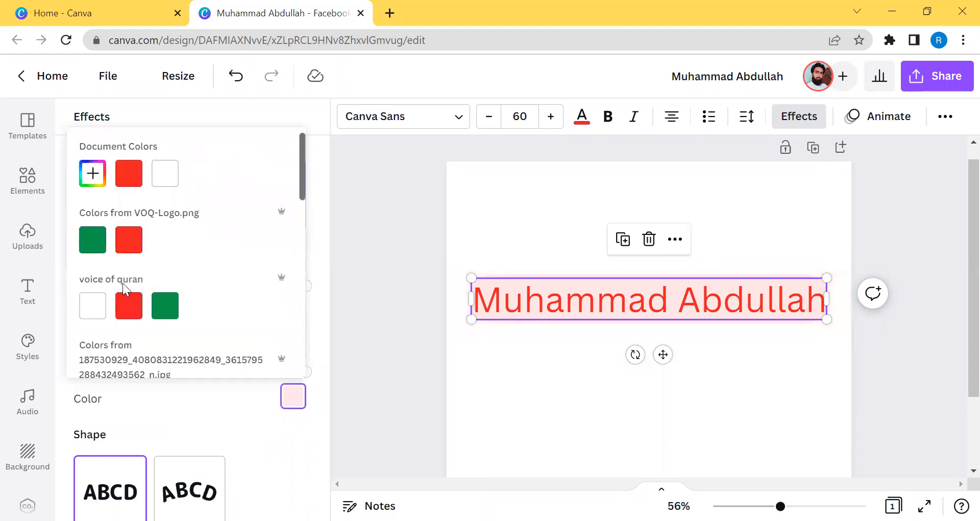
left_click(168, 306)
left_click(92, 248)
scroll(106, 263, "down", 1)
scroll(128, 285, "down", 3)
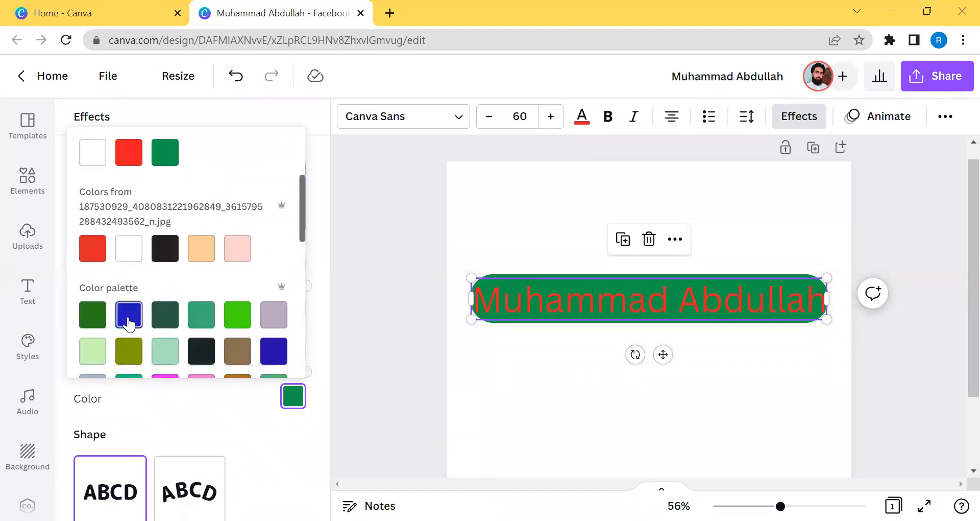
left_click(128, 312)
Recolor the name text's background shape orange, replace that with yellow, and deselect the text.
scroll(173, 332, "down", 3)
scroll(204, 324, "down", 3)
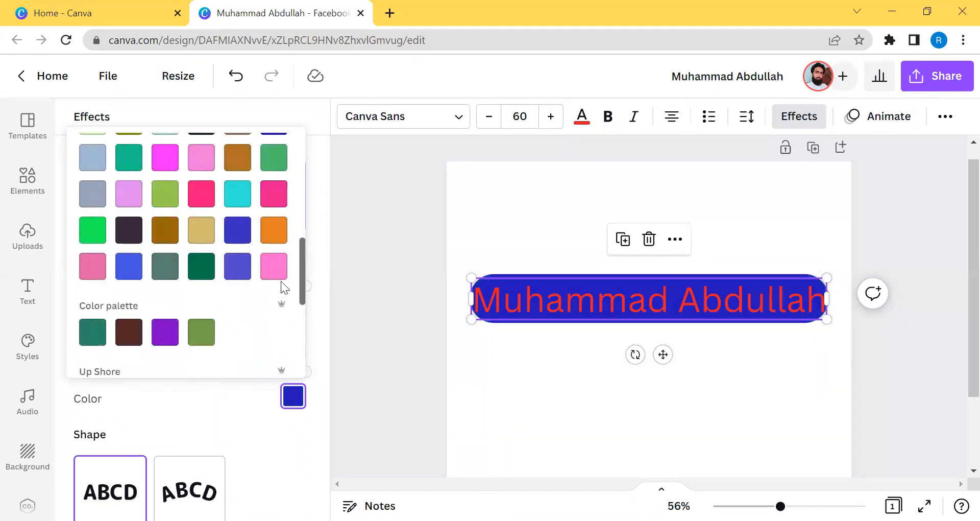
left_click(274, 225)
scroll(257, 316, "down", 6)
scroll(262, 349, "down", 2)
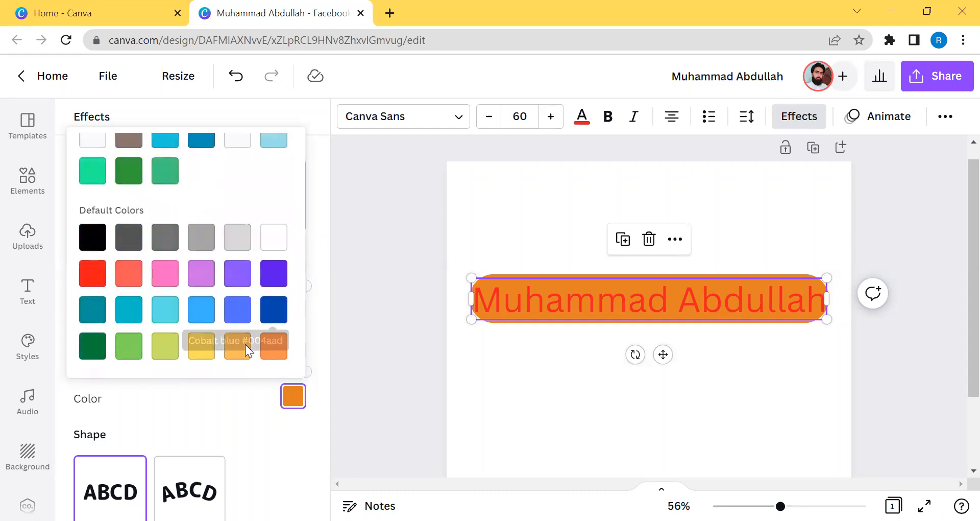
left_click(202, 352)
left_click(480, 389)
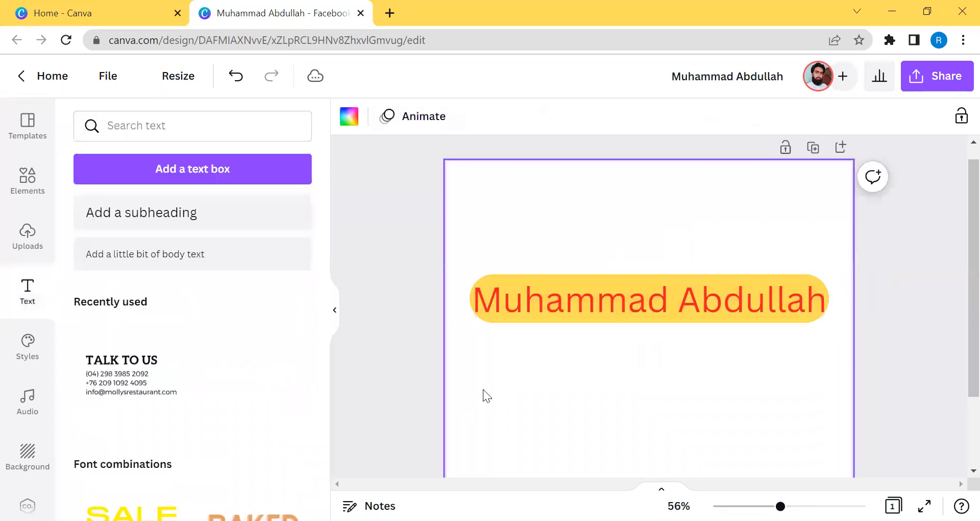
Undo the name text's recent effect changes and its last move, back to the Shadow effect.
left_click(493, 313)
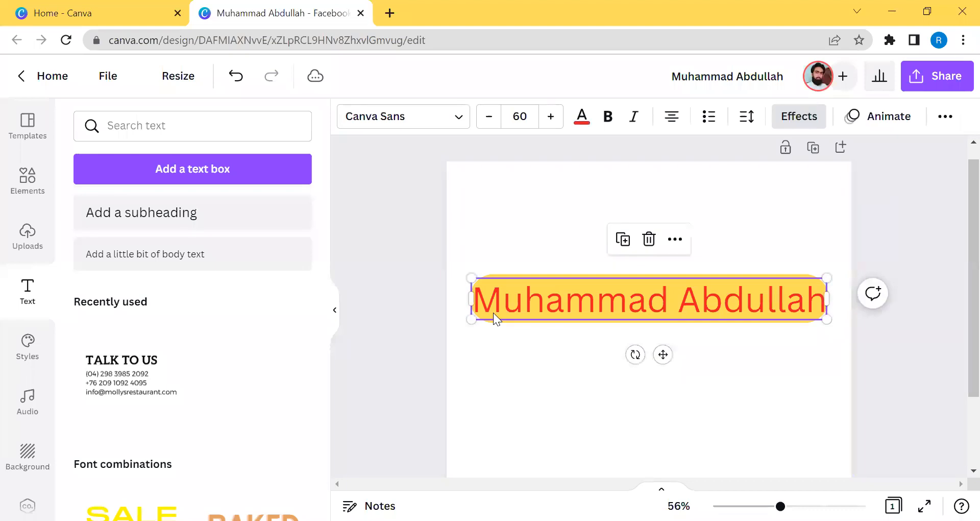
left_click(245, 82)
left_click(246, 82)
left_click(246, 82)
left_click(245, 82)
left_click(246, 81)
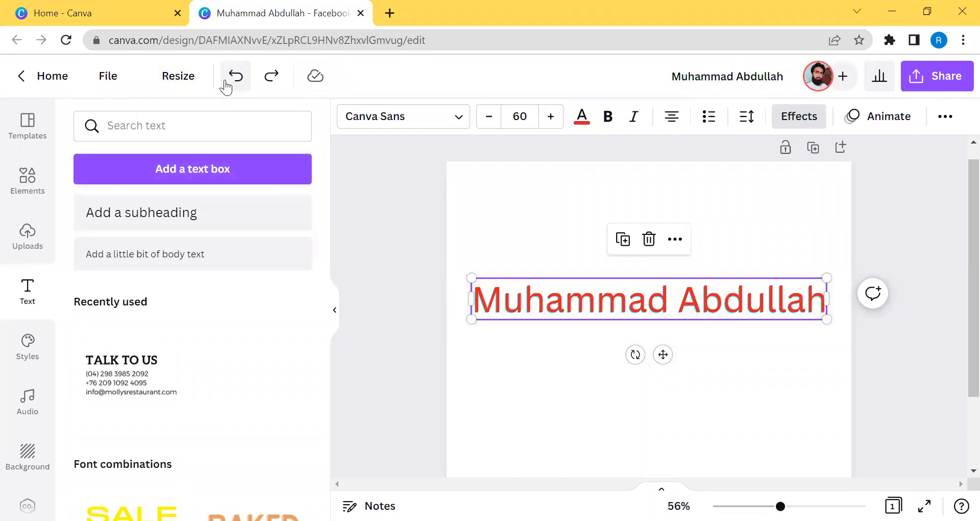
left_click(227, 82)
left_click(227, 83)
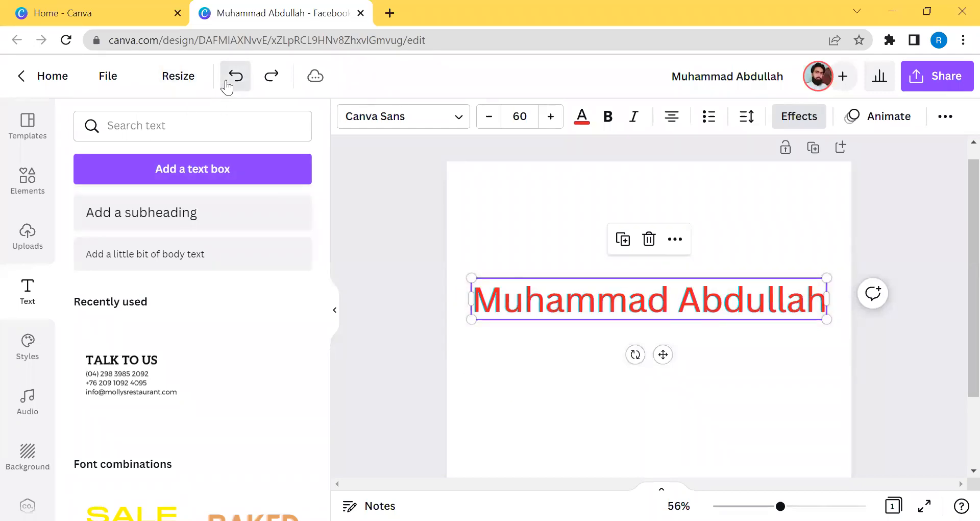
left_click(232, 89)
left_click(232, 88)
left_click(232, 89)
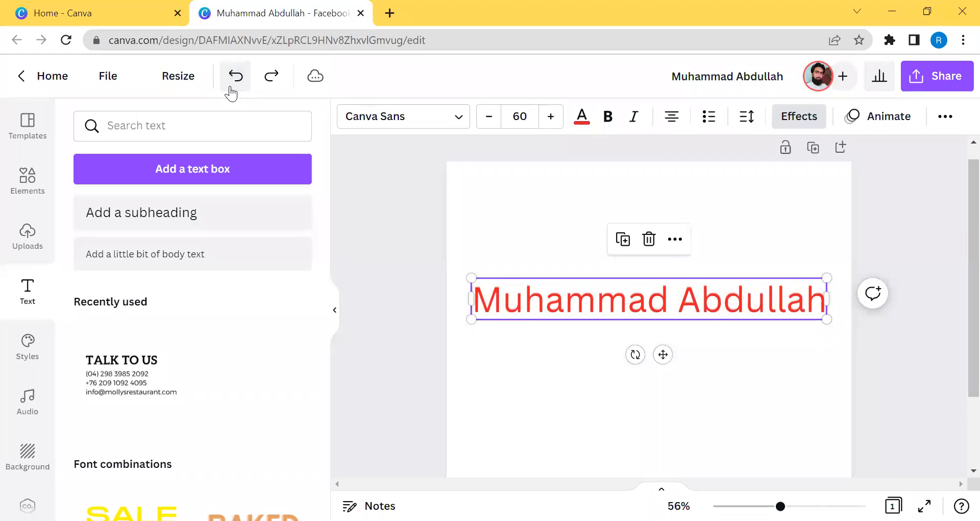
left_click(231, 89)
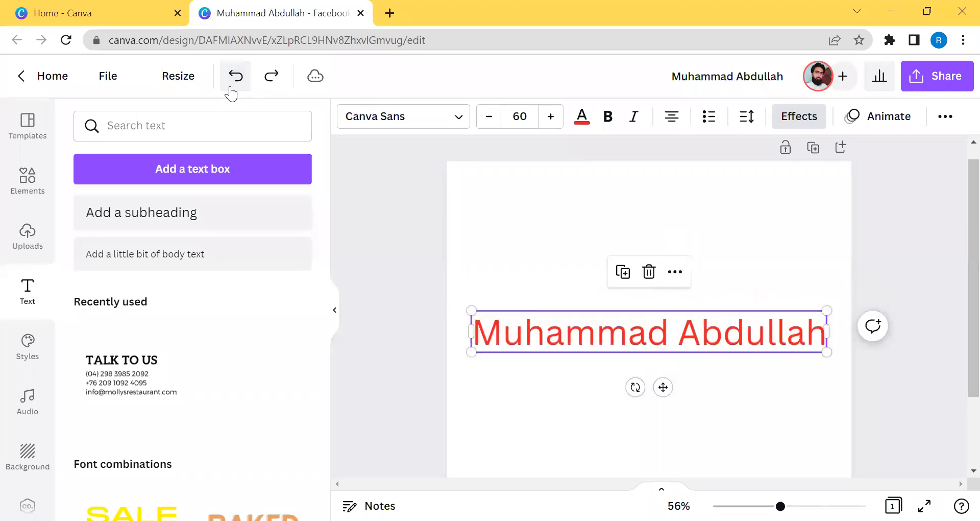
Open the name text's effects again and apply the Curve shape to it.
left_click(812, 119)
scroll(173, 339, "down", 3)
scroll(178, 341, "down", 3)
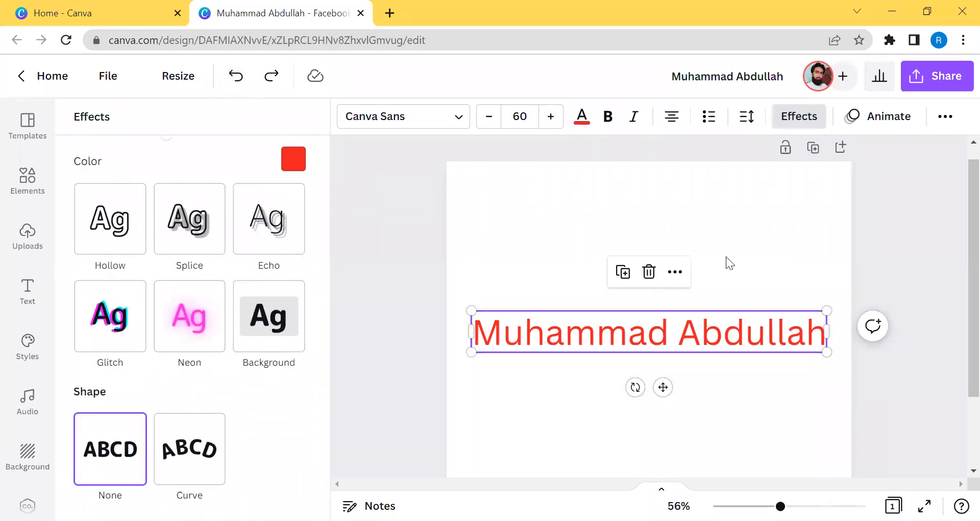
mouse_move(665, 339)
left_mouse_down()
mouse_move(656, 296)
mouse_move(669, 336)
mouse_move(687, 332)
mouse_move(659, 330)
left_mouse_up()
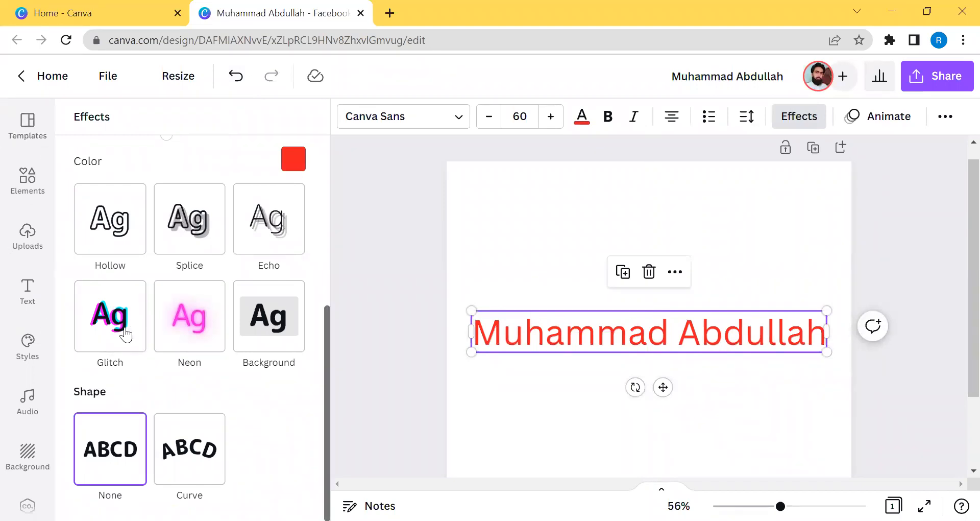
scroll(97, 252, "up", 3)
scroll(137, 352, "down", 3)
left_click(188, 439)
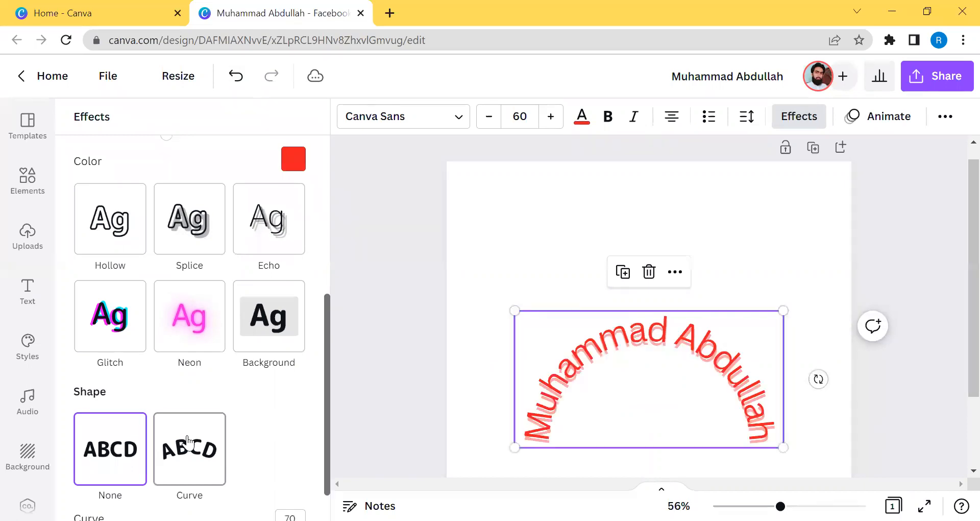
scroll(196, 444, "down", 2)
Remove the shadow from the curved name text by setting its style to None, and move the text slightly higher on the page.
scroll(199, 447, "up", 7)
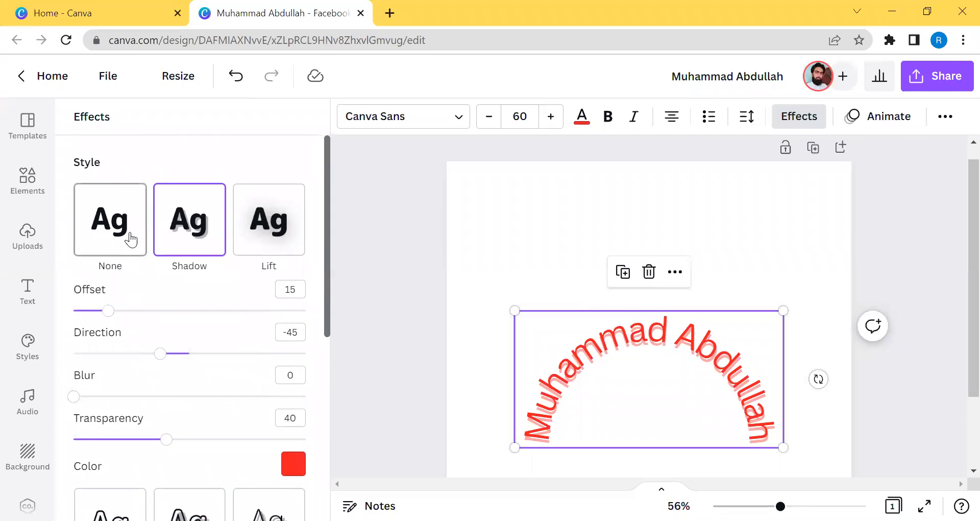
left_click(124, 234)
scroll(824, 282, "down", 2)
left_click_drag(712, 270, 705, 208)
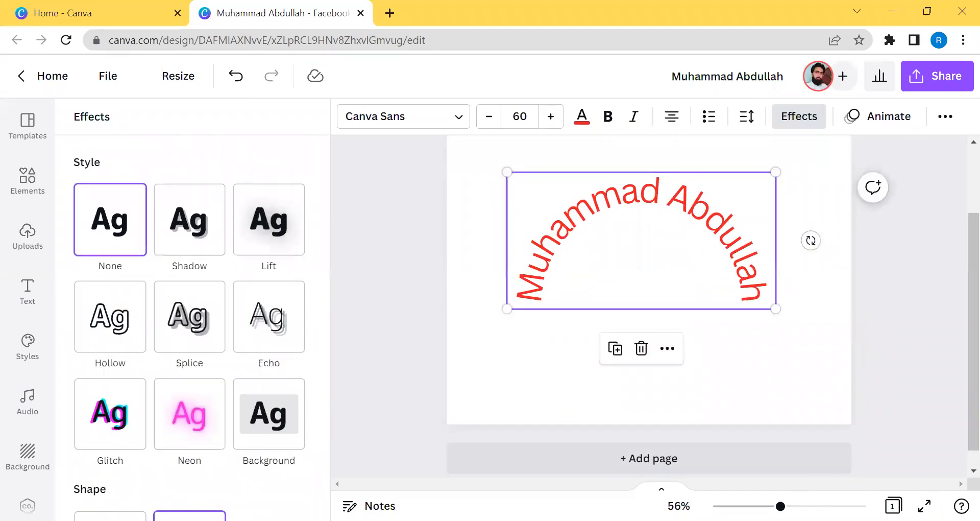
scroll(890, 407, "up", 2)
scroll(959, 353, "down", 2)
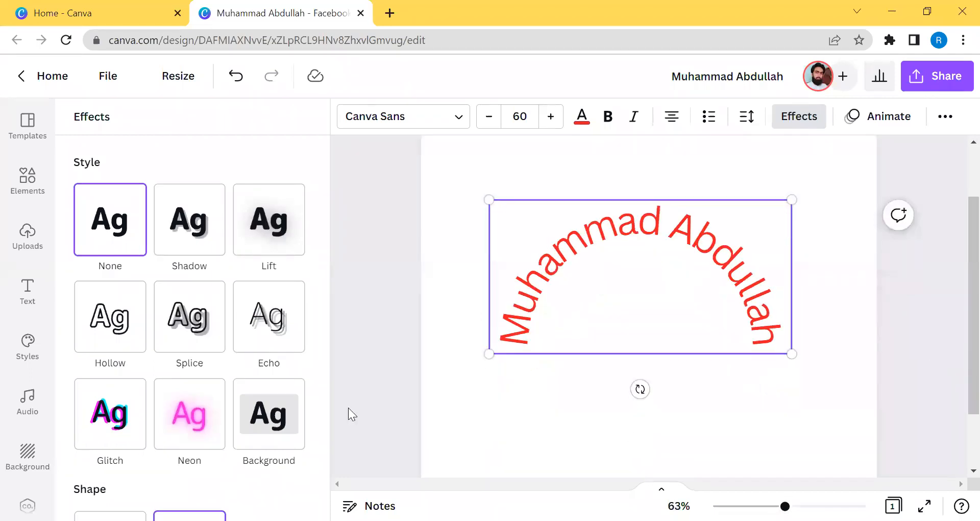
Set the name text's curve to -65 so it bends downward, and move it lower on the page.
scroll(197, 438, "down", 3)
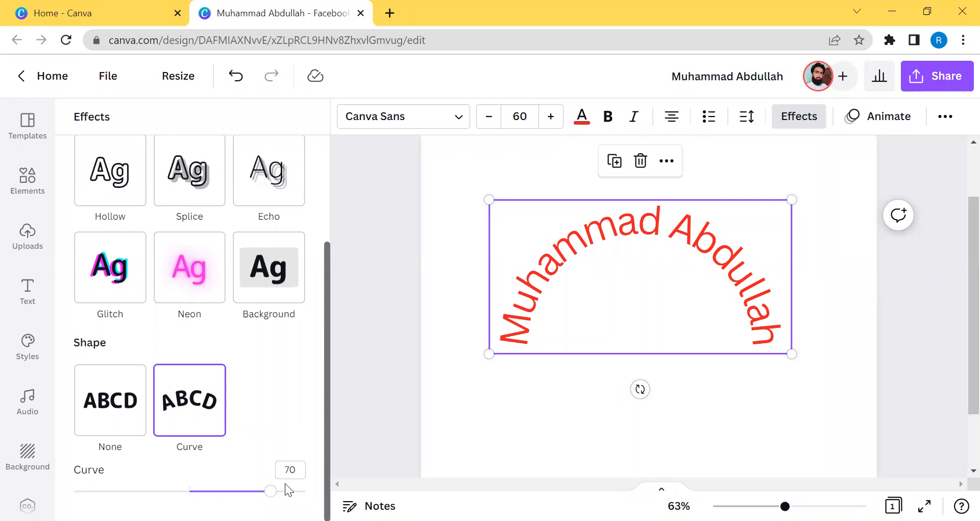
left_click_drag(270, 491, 113, 491)
scroll(614, 397, "up", 3)
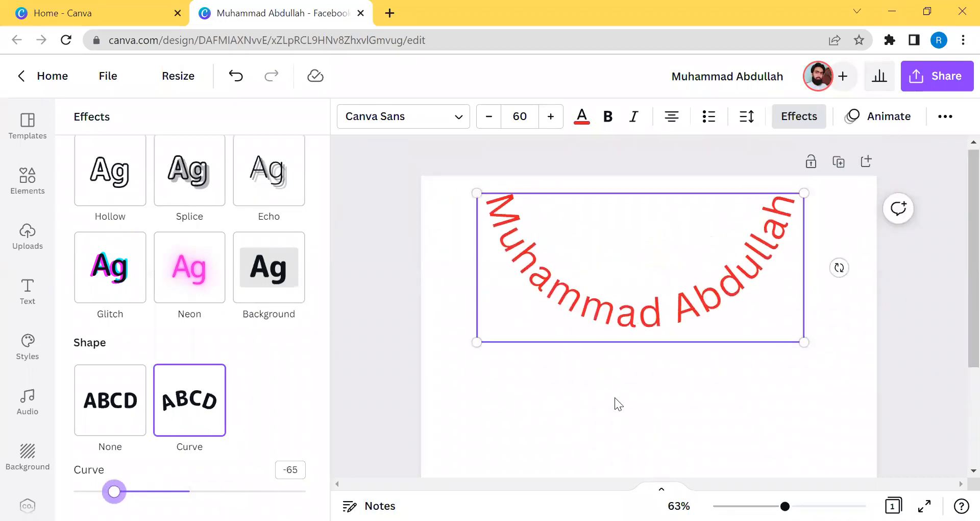
left_click_drag(623, 328, 566, 423)
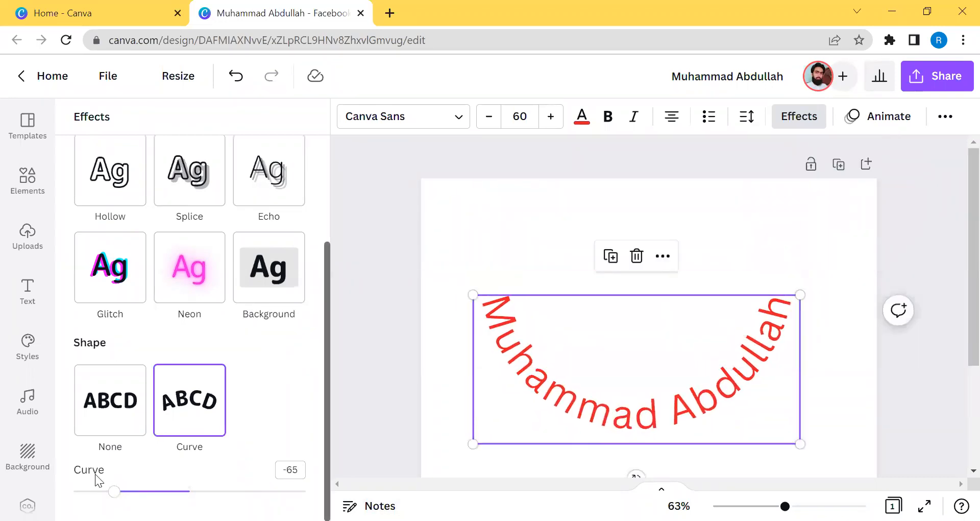
Straighten the name text by setting its curve to 0, and center it horizontally a little higher on the page.
left_click_drag(114, 491, 189, 491)
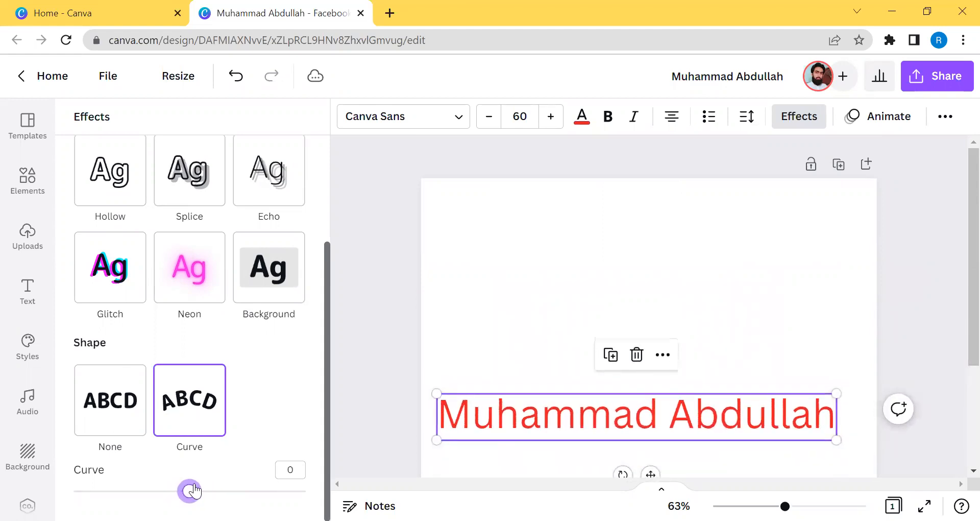
scroll(746, 321, "down", 3)
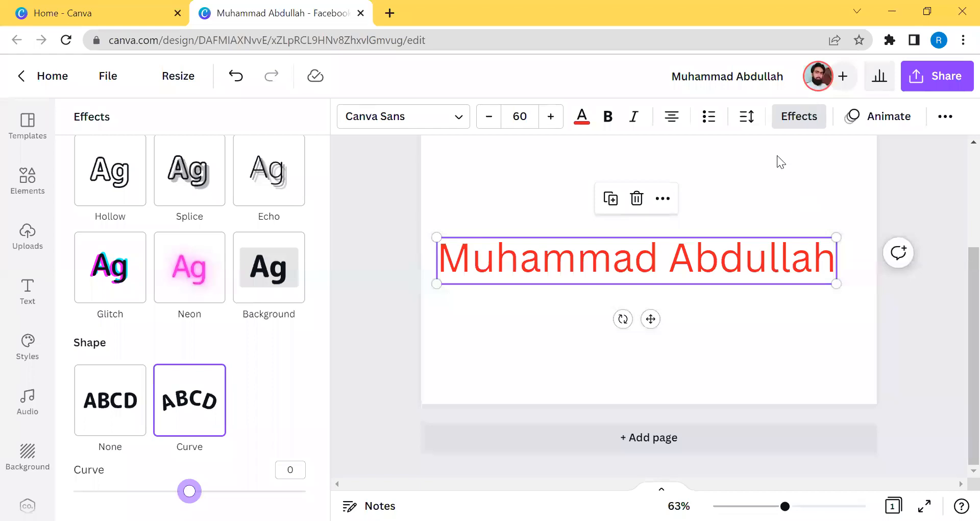
scroll(776, 293, "up", 2)
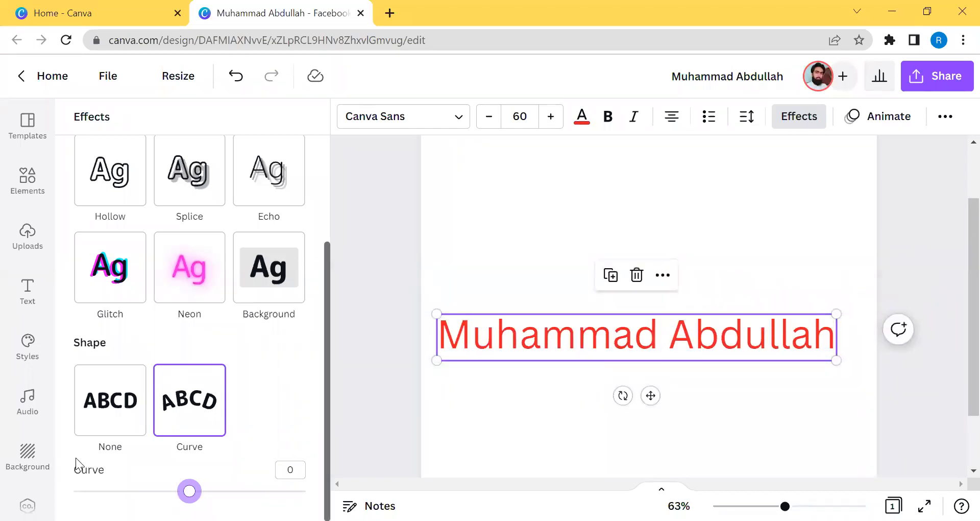
left_click_drag(651, 335, 663, 286)
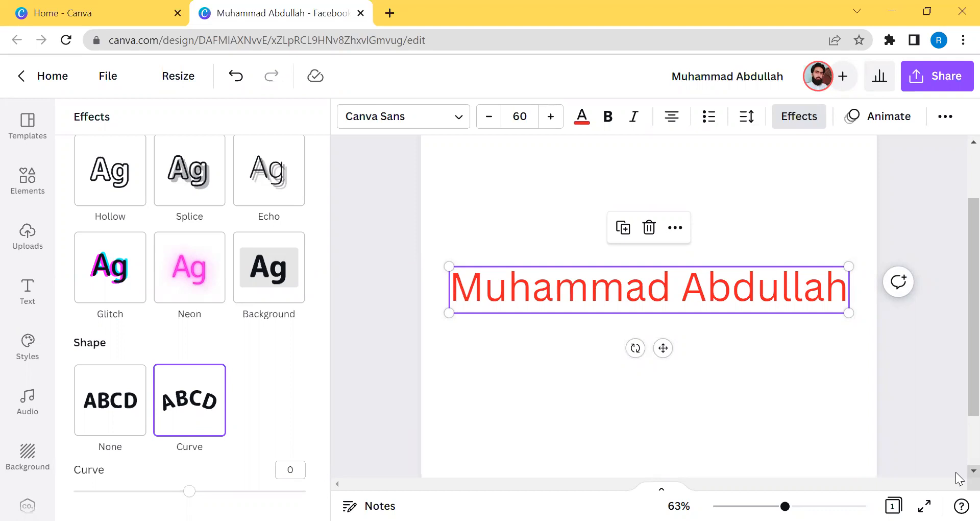
scroll(632, 398, "down", 2)
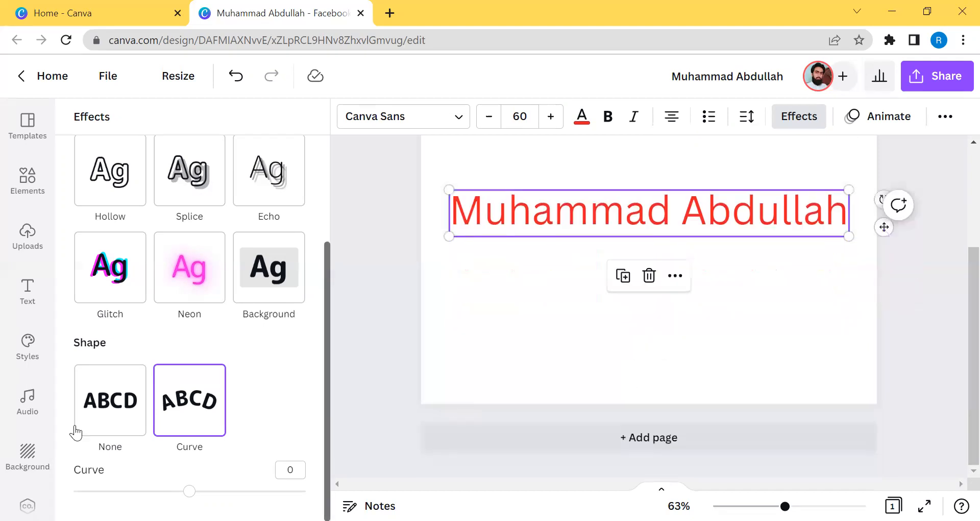
Move the name text slightly lower on the page and a little to the right.
scroll(600, 451, "up", 3)
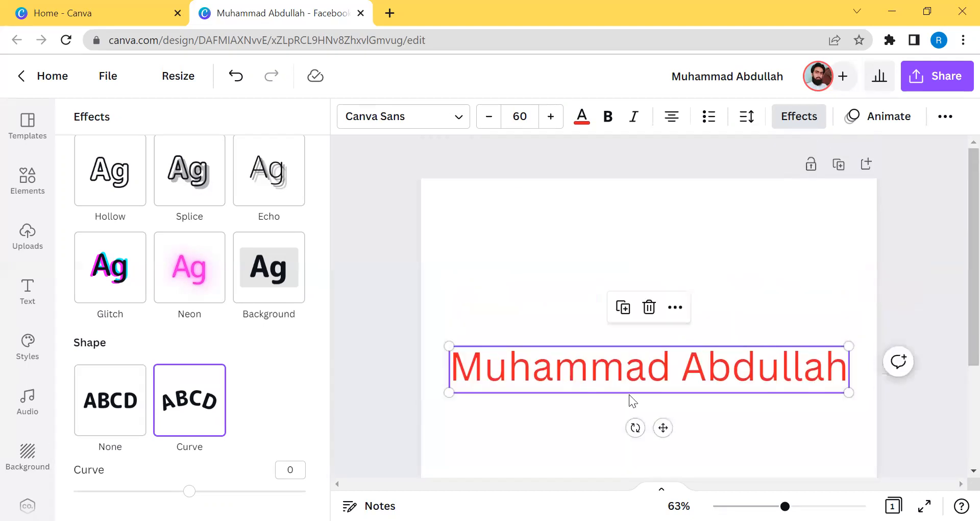
left_click_drag(577, 360, 582, 380)
mouse_move(663, 427)
left_mouse_down()
mouse_move(663, 377)
mouse_move(646, 472)
mouse_move(652, 423)
mouse_move(654, 473)
mouse_move(667, 444)
left_mouse_up()
scroll(704, 352, "down", 3)
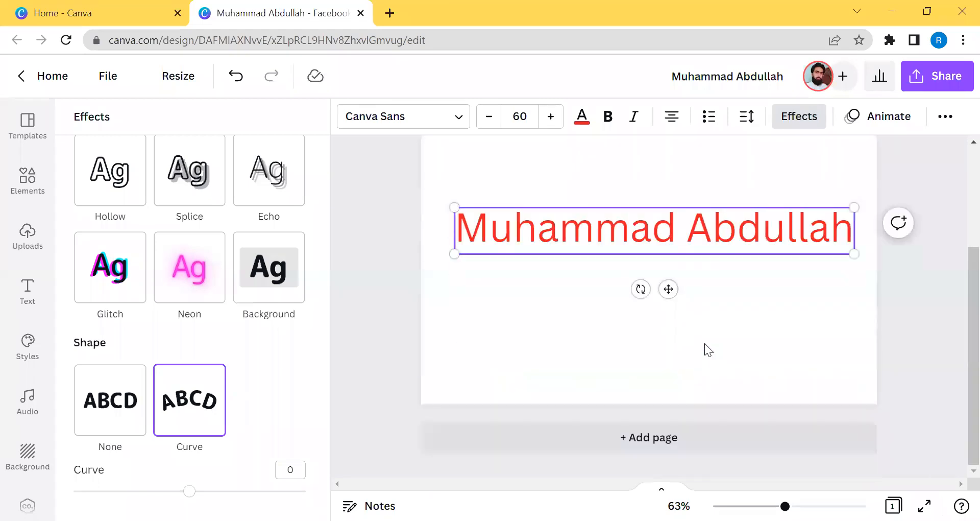
left_click_drag(640, 288, 637, 308)
scroll(955, 300, "up", 3)
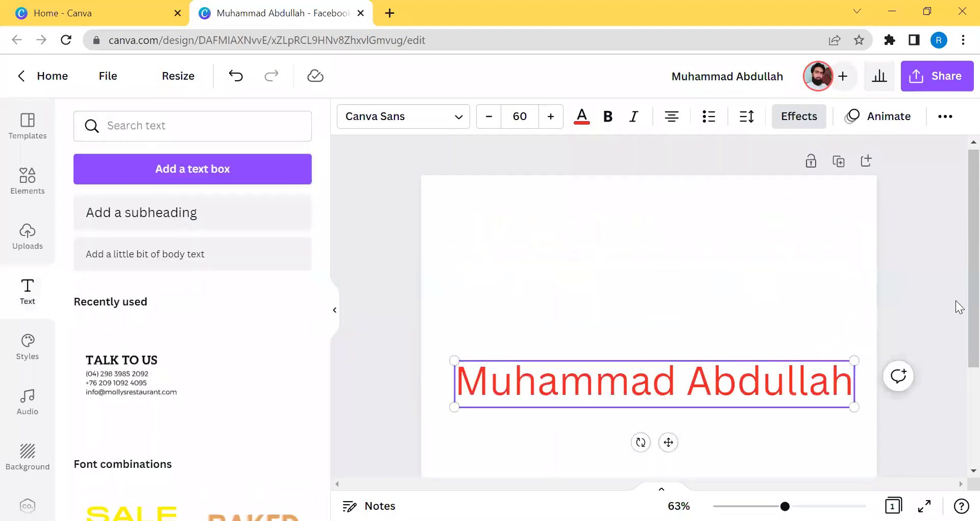
Apply the Shadow effect to the name text with an offset of 16 and a direction of 0.
left_click(817, 117)
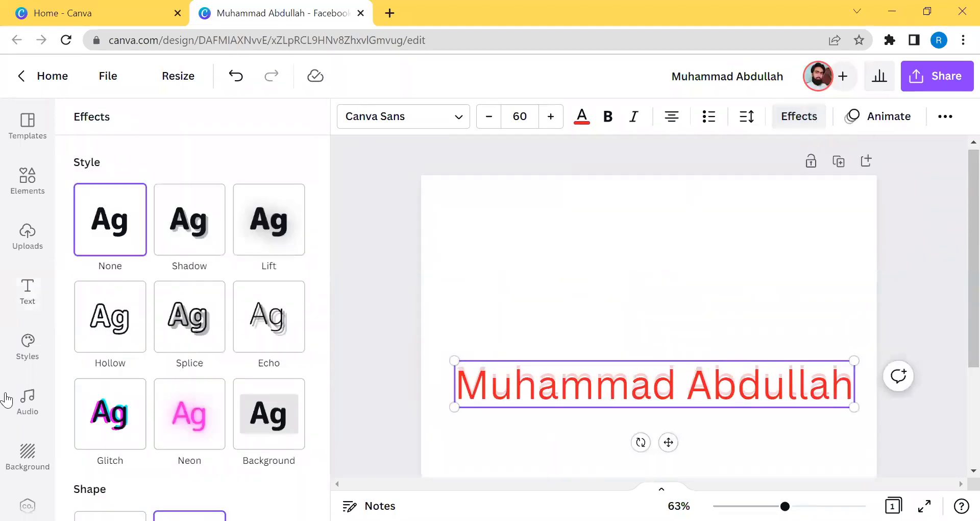
scroll(179, 442, "down", 3)
scroll(179, 441, "up", 3)
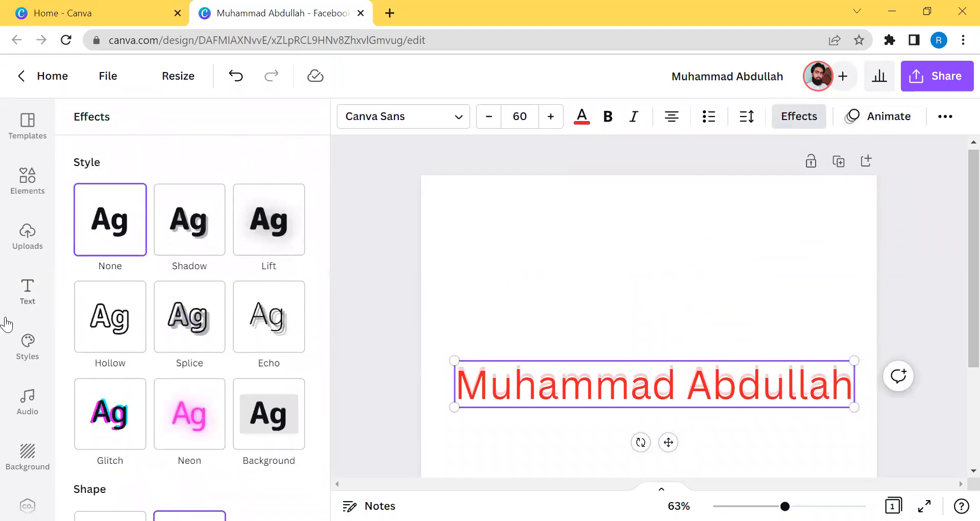
left_click(213, 224)
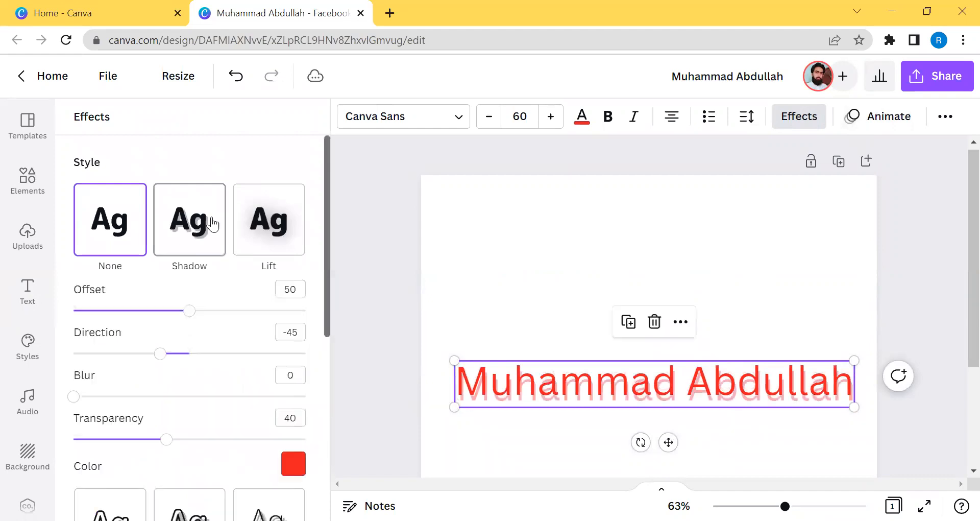
left_click(290, 290)
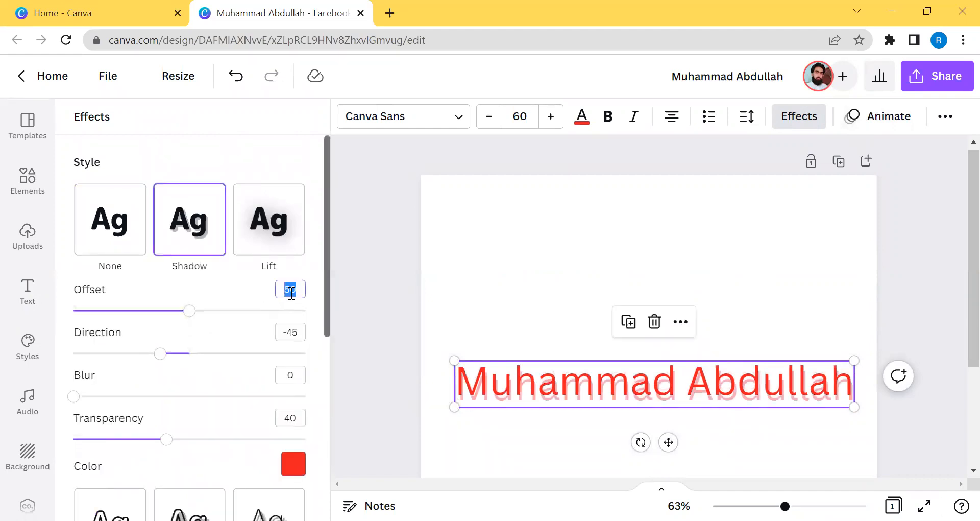
type("16")
left_click(295, 336)
type("0")
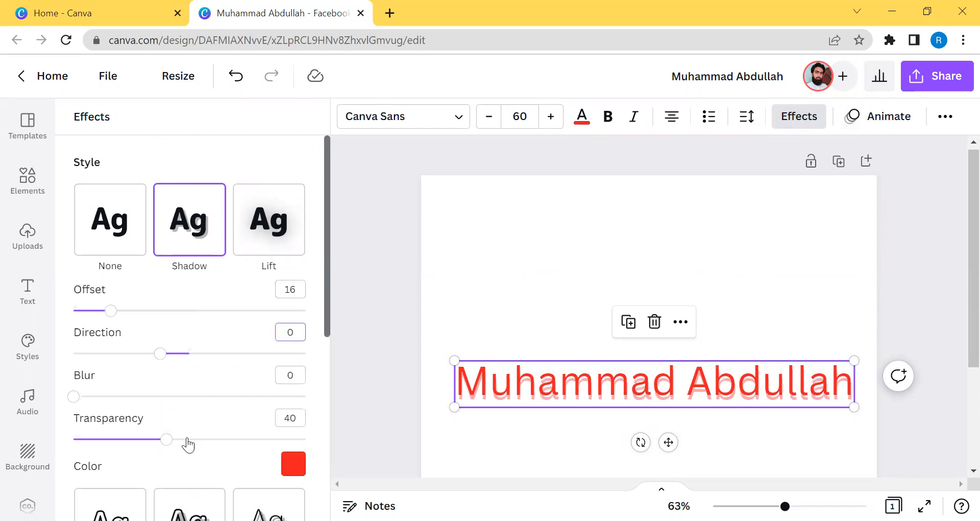
Set the name text's shadow transparency to 100 and its color to black, and deselect the text.
left_click_drag(168, 440, 321, 444)
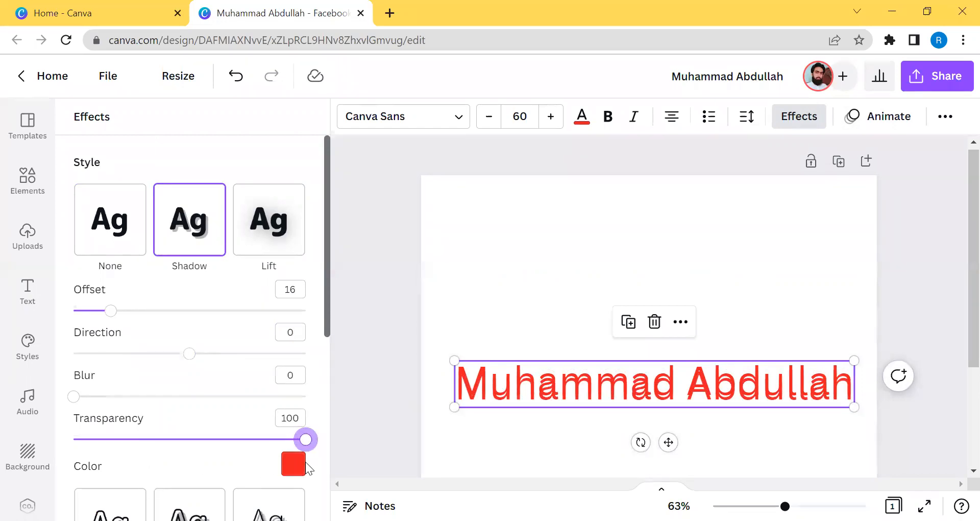
scroll(286, 449, "down", 2)
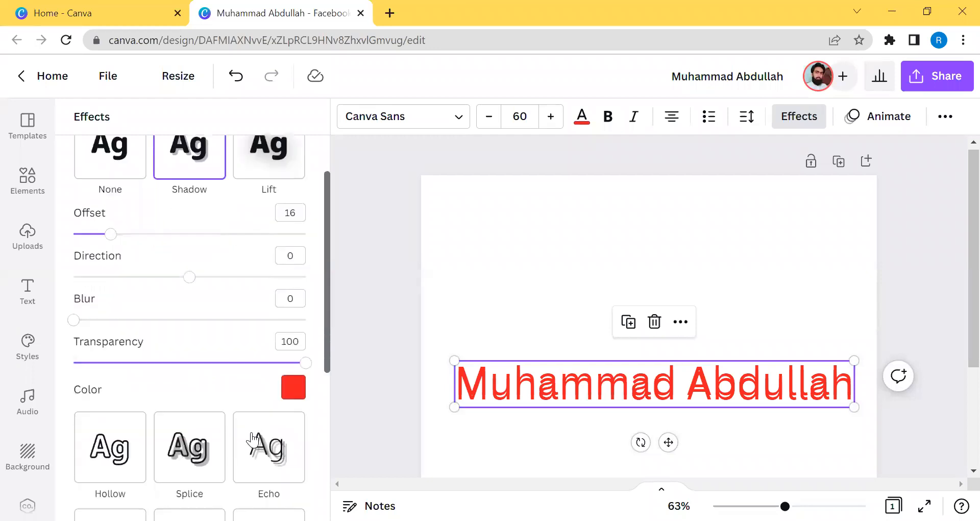
left_click(293, 387)
scroll(102, 286, "down", 5)
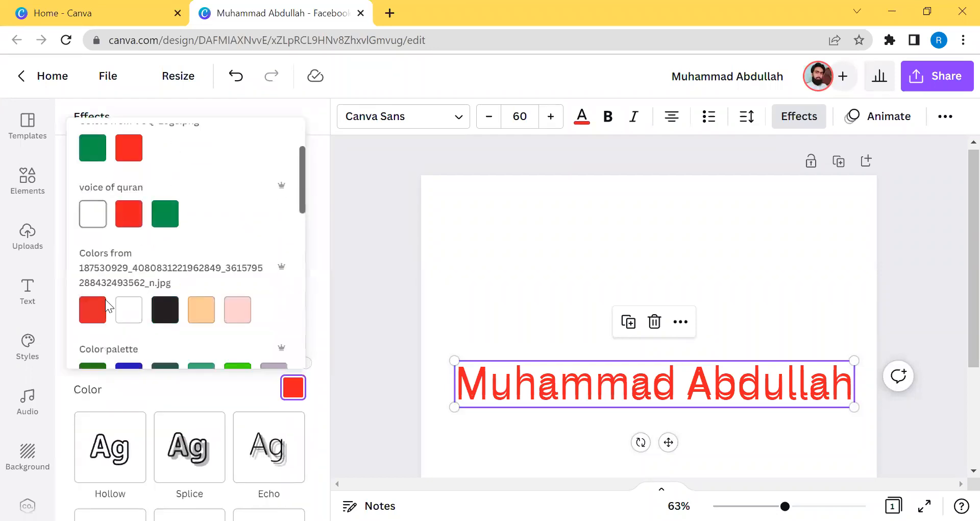
left_click(173, 173)
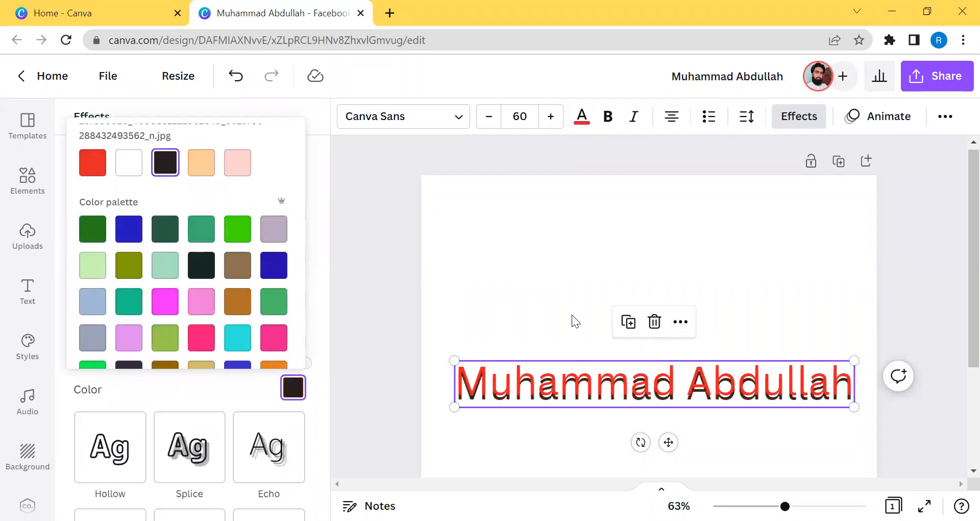
left_click(496, 326)
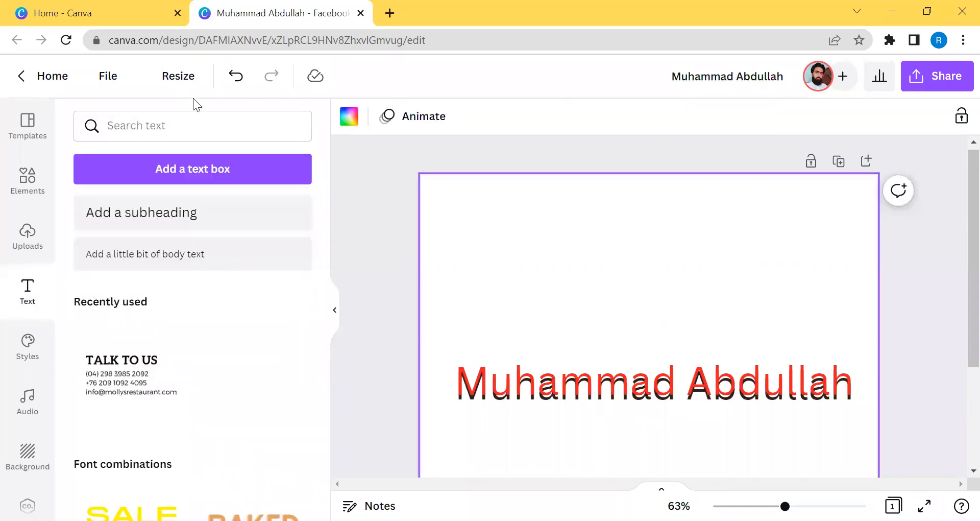
Undo the shadow changes so the name text has no effect.
left_click(227, 81)
left_click(227, 81)
left_click(227, 81)
left_click(227, 81)
Open the text animations for the name text and center the text horizontally on the page.
left_click_drag(681, 392, 678, 372)
left_click(911, 116)
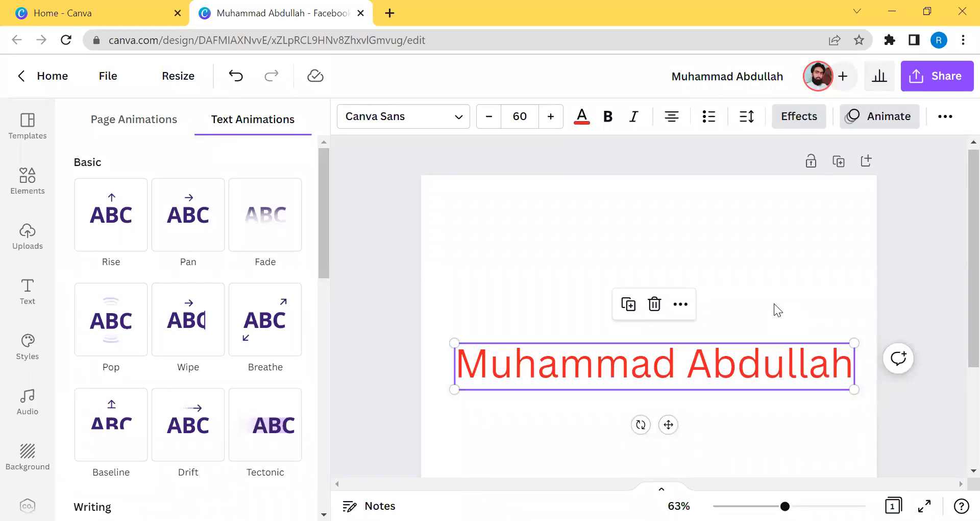
scroll(715, 255, "down", 3)
mouse_move(670, 286)
left_mouse_down()
mouse_move(664, 307)
mouse_move(675, 297)
mouse_move(663, 294)
left_mouse_up()
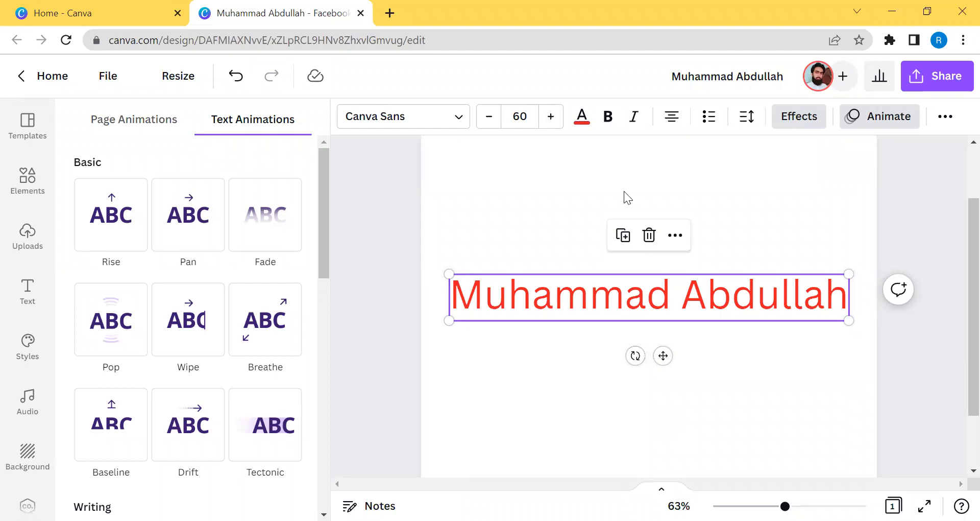
mouse_move(677, 288)
left_mouse_down()
mouse_move(675, 319)
mouse_move(680, 306)
left_mouse_up()
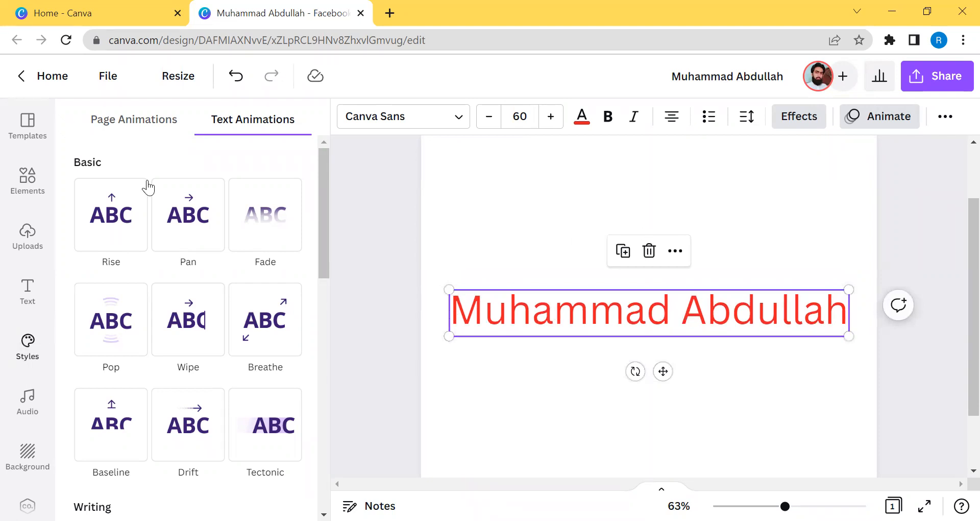
Preview the Rise, Pan and Fade animations on the name text.
left_click(105, 220)
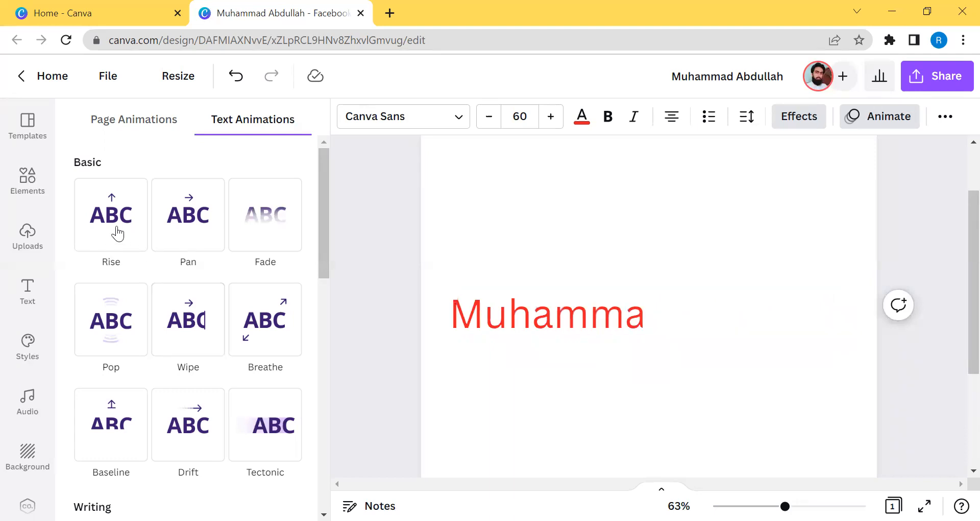
left_click(168, 213)
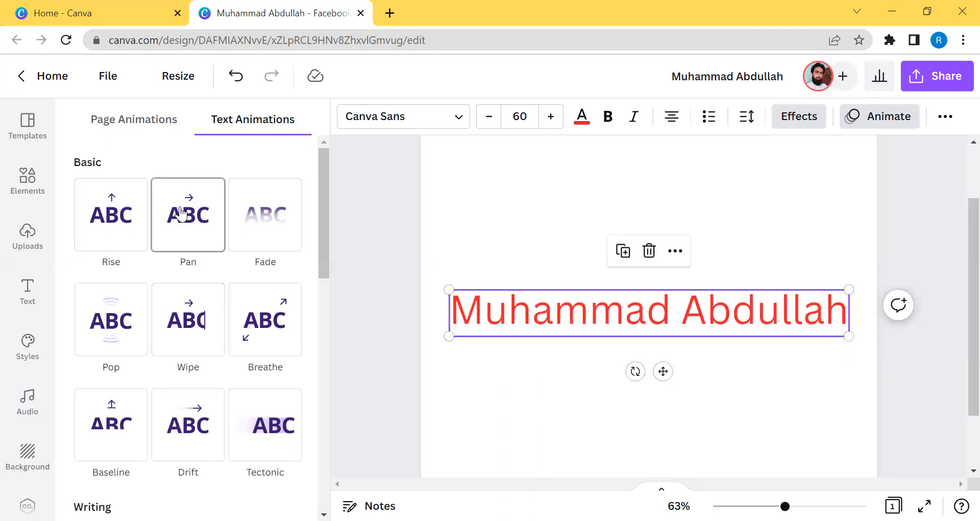
left_click(263, 230)
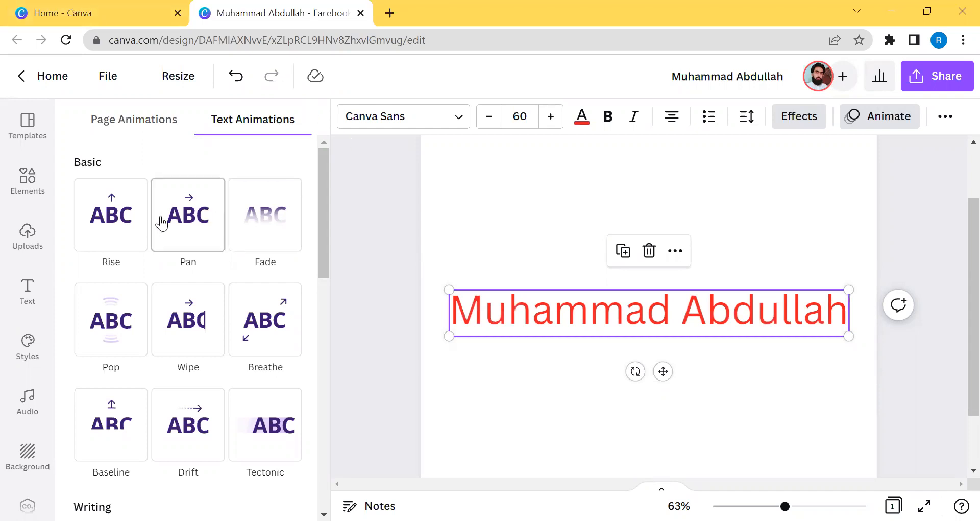
Add a second page and apply the purple Digital Marketing Agency template to it.
scroll(587, 357, "down", 2)
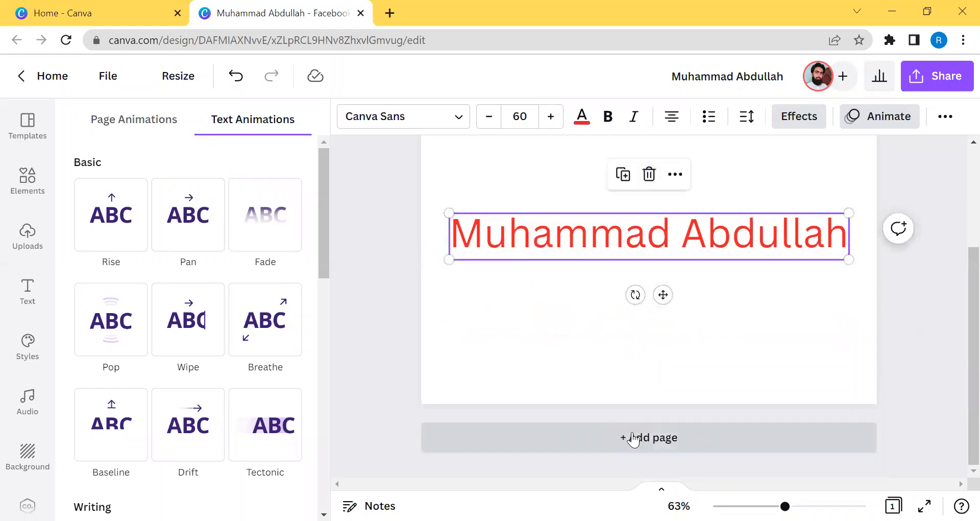
left_click(582, 436)
left_click(8, 132)
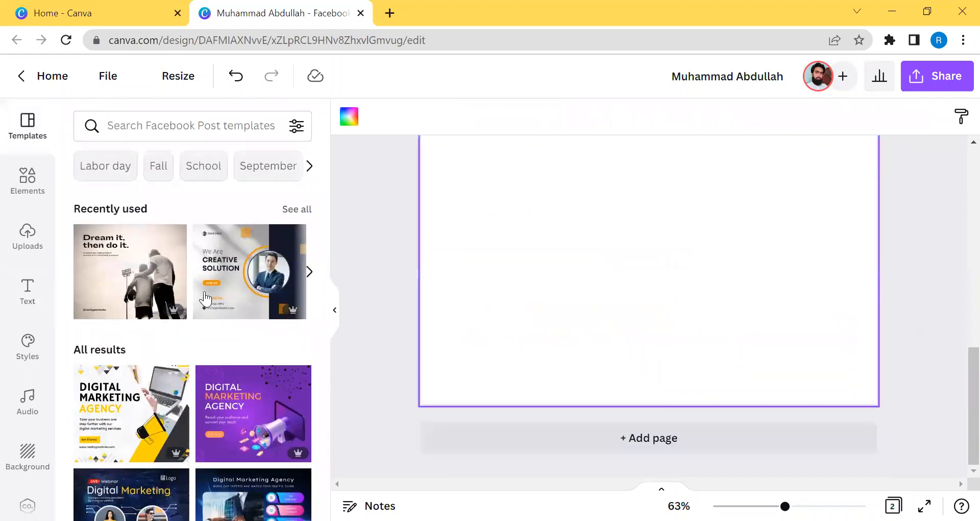
left_click(242, 391)
scroll(958, 209, "up", 3)
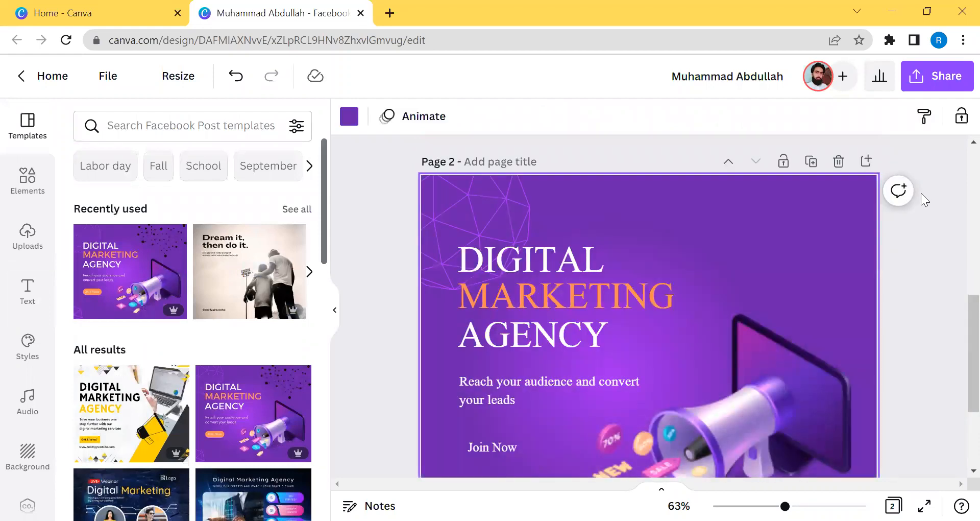
Open the text animations for the template's Digital Marketing Agency headline and preview Wipe on it.
scroll(700, 258, "down", 2)
scroll(770, 313, "up", 2)
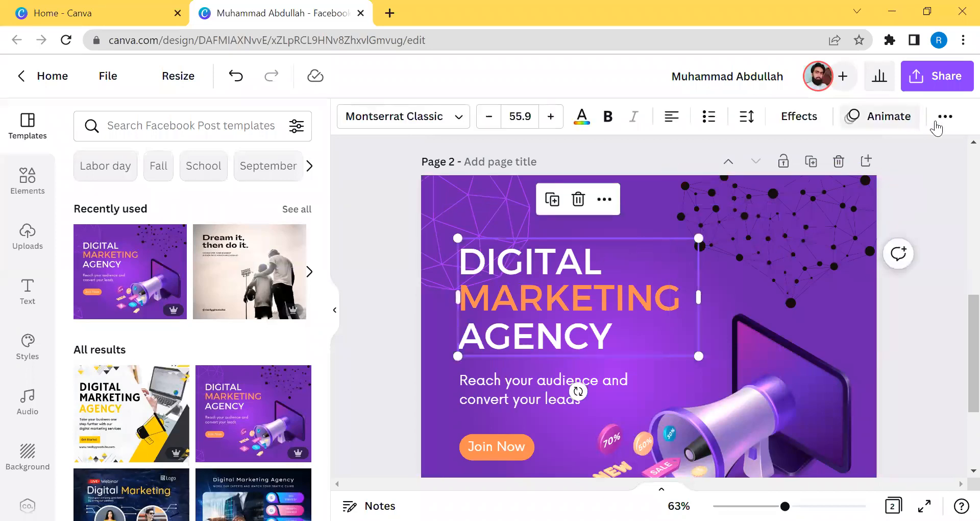
left_click(860, 121)
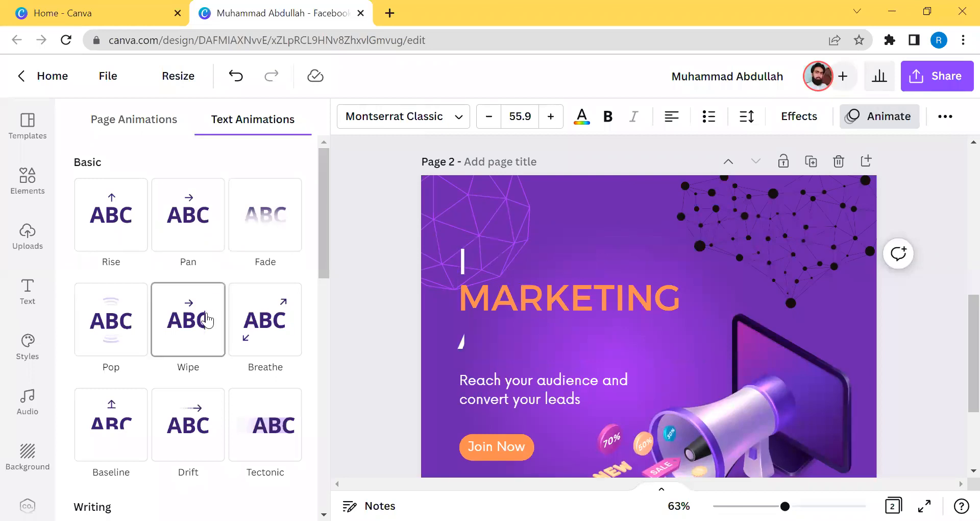
scroll(247, 340, "down", 2)
Preview the Wipe, Burst, Skate and Scrapbook animations on the "Reach your audience and convert your leads" text.
left_click(488, 400)
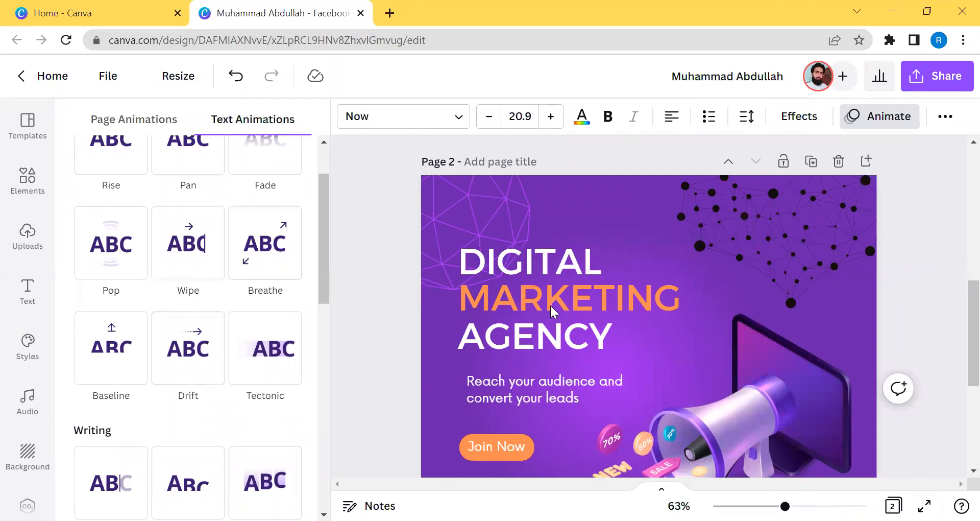
scroll(194, 302, "up", 2)
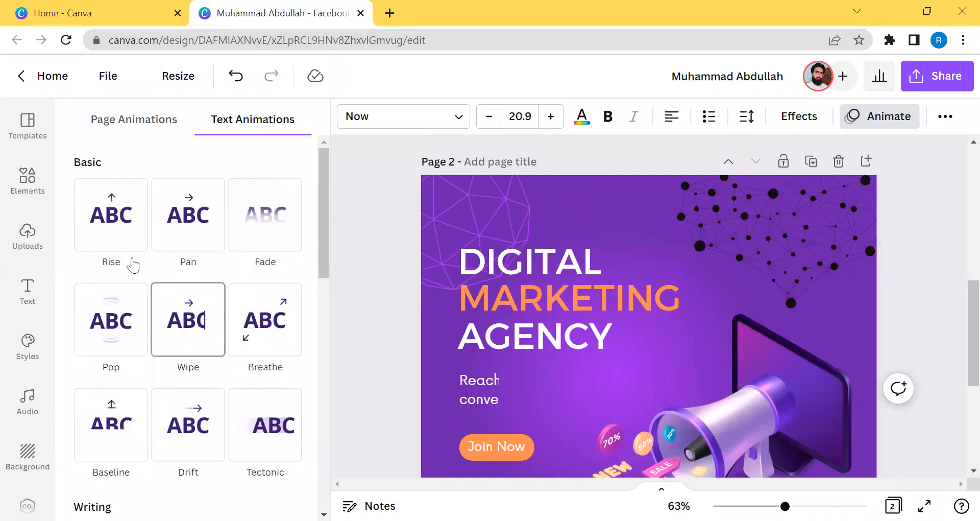
scroll(135, 255, "down", 6)
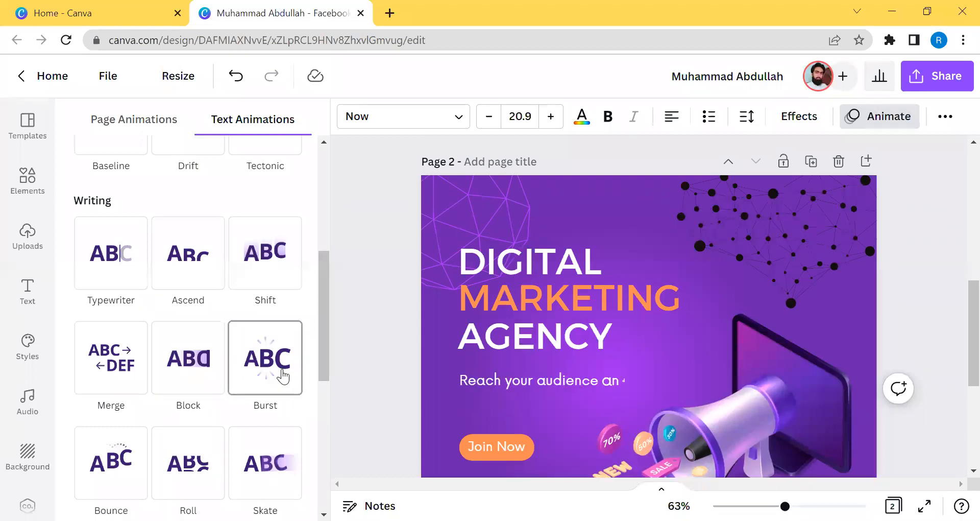
scroll(282, 375, "down", 4)
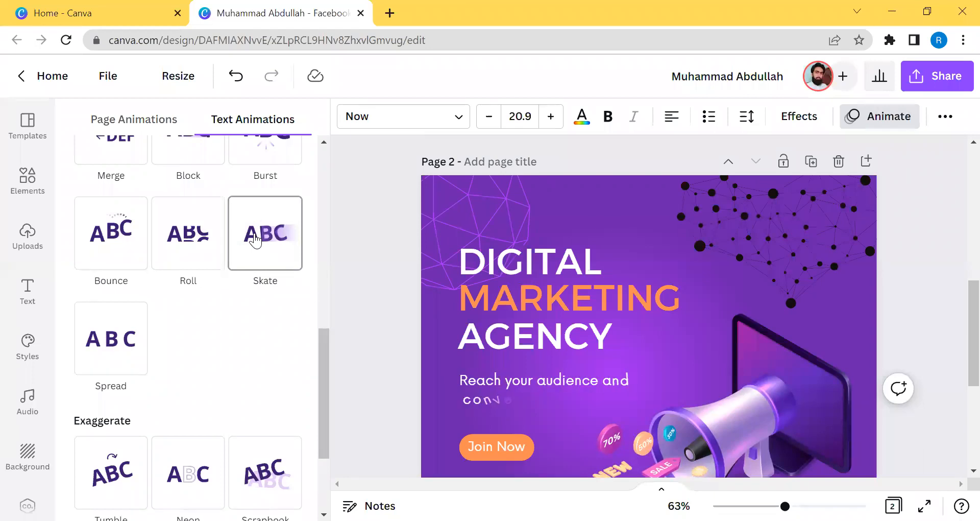
scroll(256, 240, "down", 3)
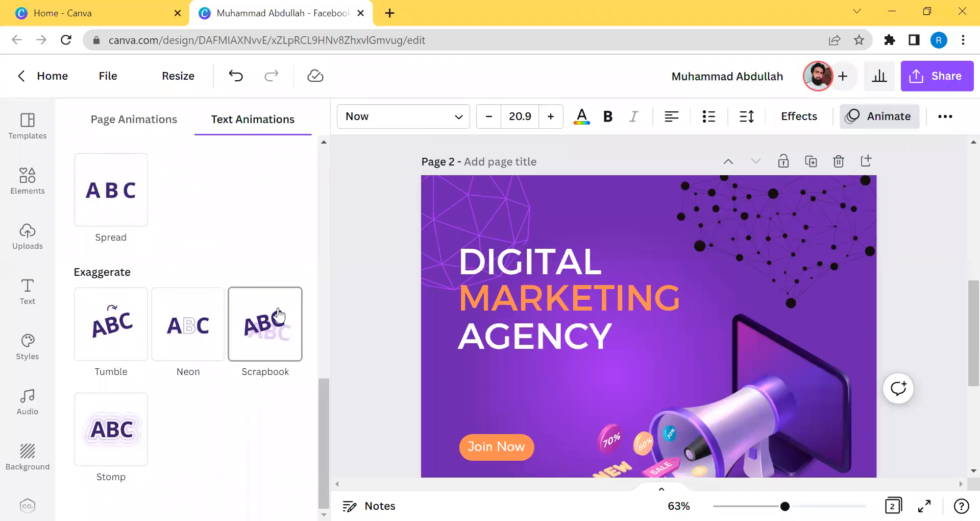
Select the orange MARKETING line and preview the Scrapbook and Skate animations on it.
left_click(551, 302)
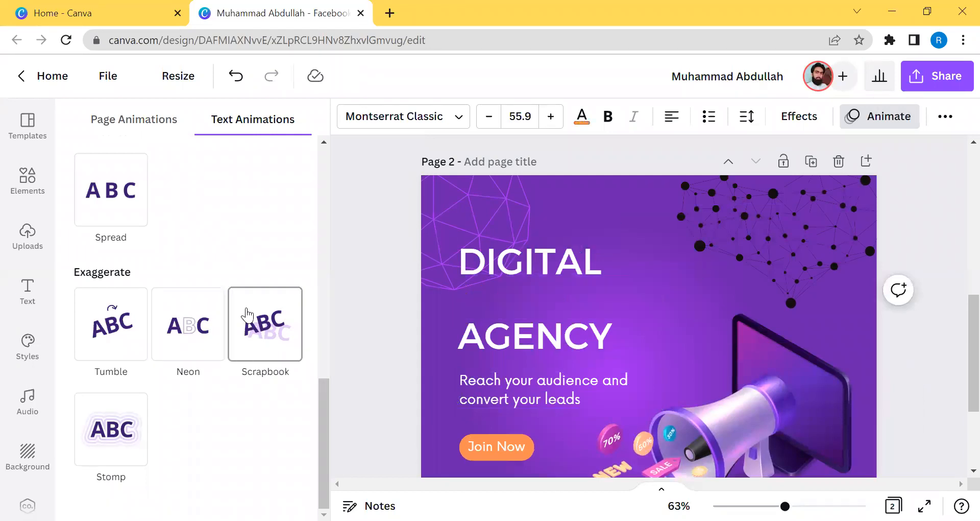
scroll(246, 314, "up", 3)
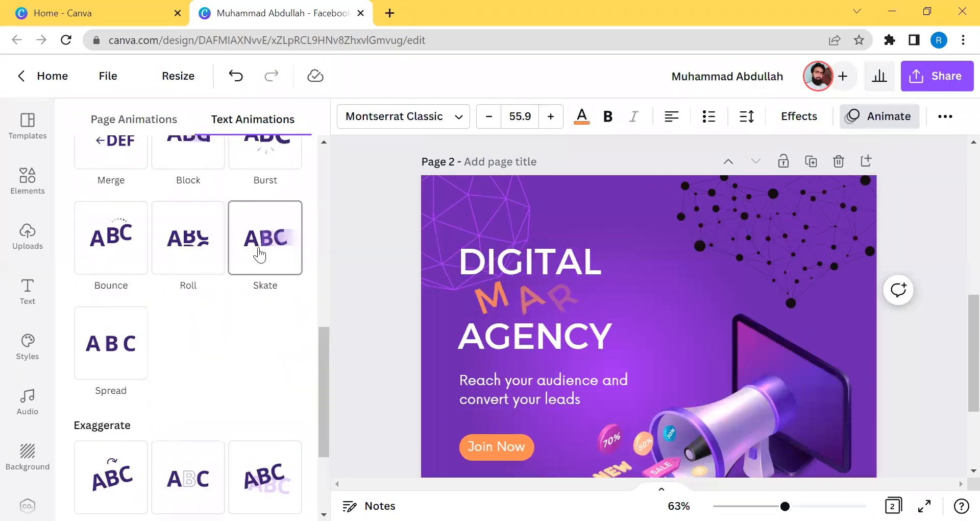
scroll(245, 194, "up", 3)
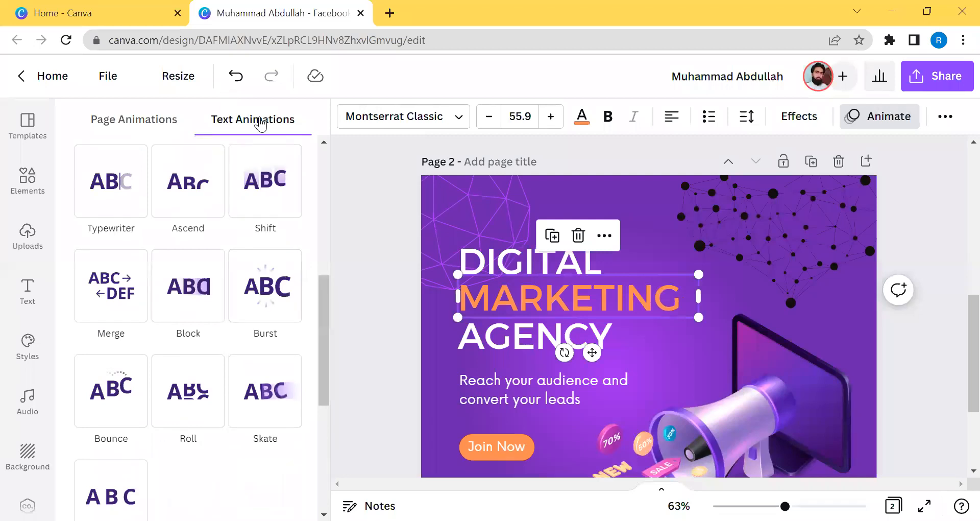
Switch to the page animations and preview the Simple combination on page 2.
left_click(158, 125)
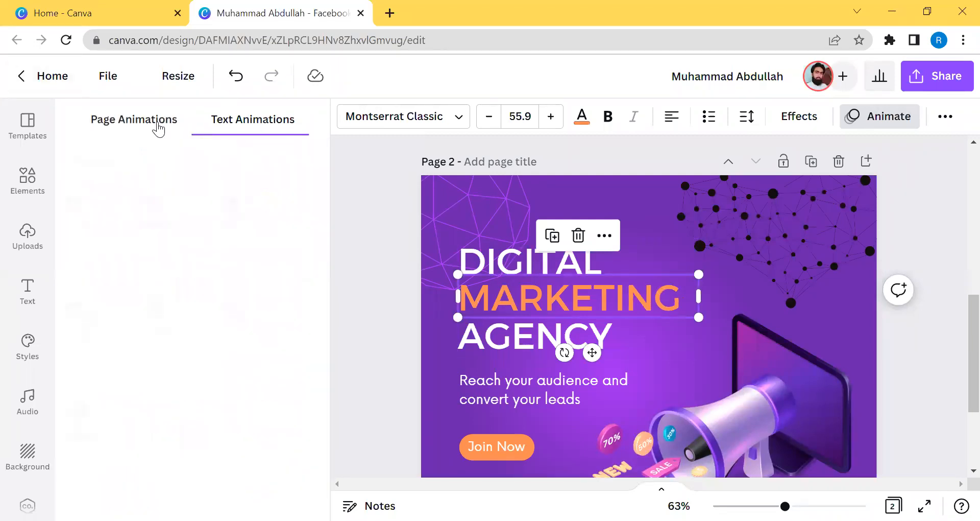
left_click(120, 215)
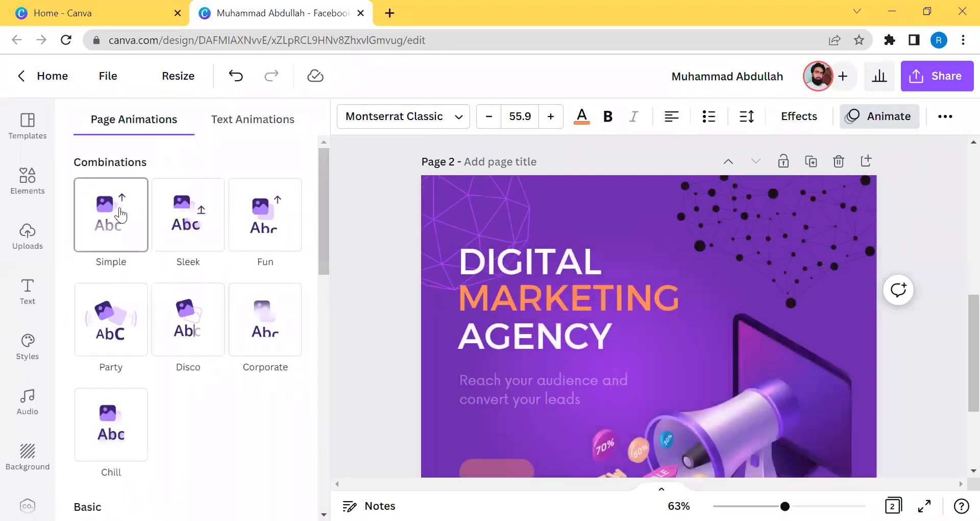
scroll(120, 216, "down", 2)
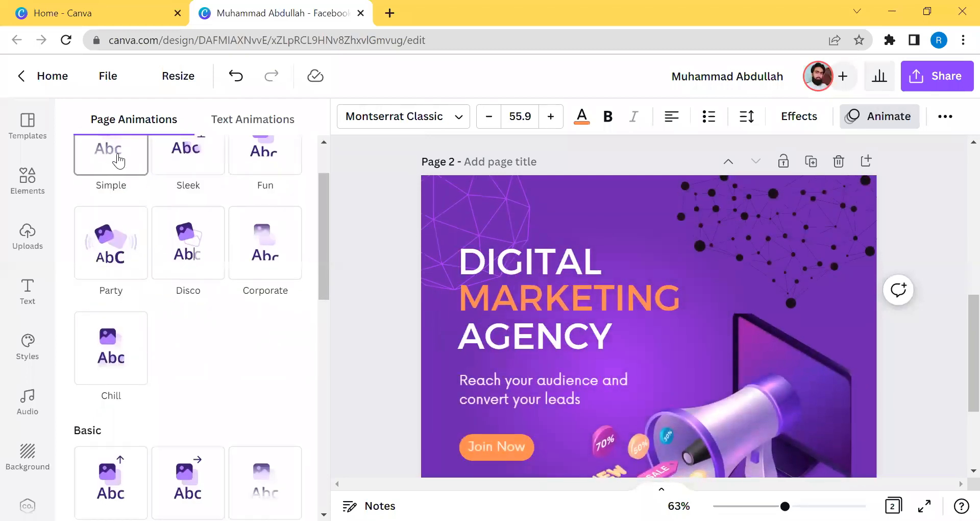
Preview the Chill combination and the basic Fade, Pop and Wipe page animations on page 2.
left_click(232, 125)
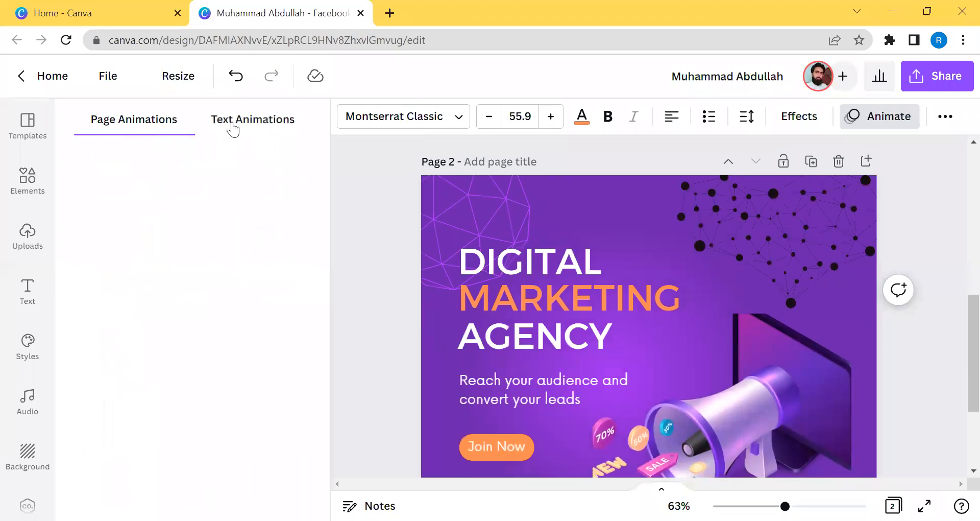
left_click(152, 123)
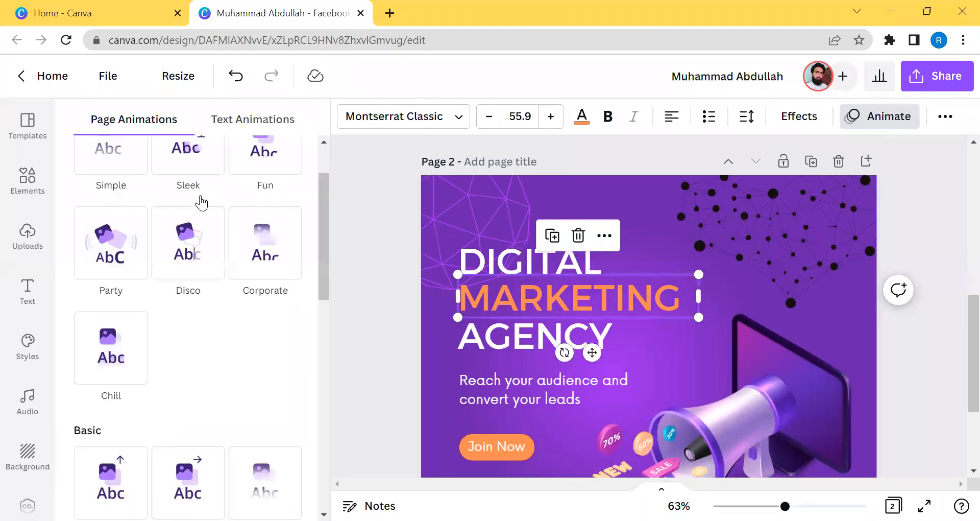
scroll(199, 201, "up", 3)
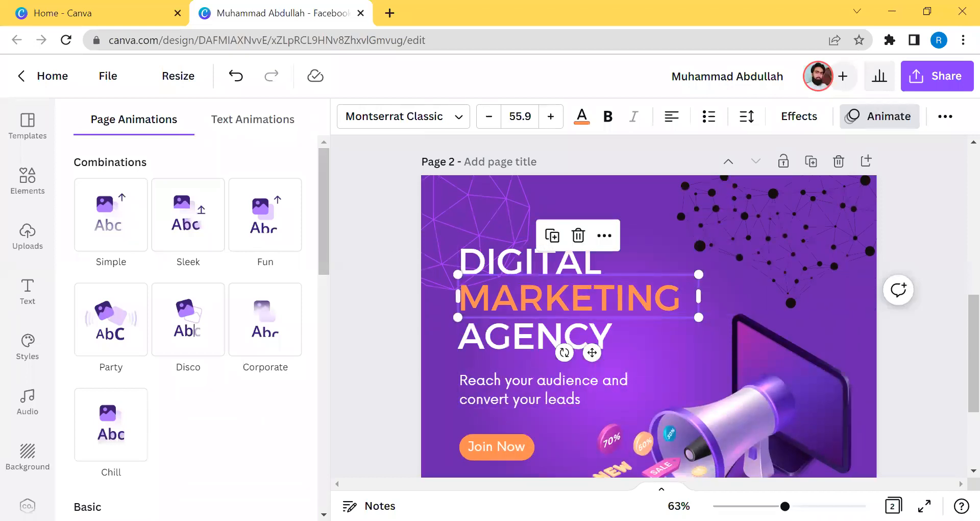
scroll(648, 306, "down", 2)
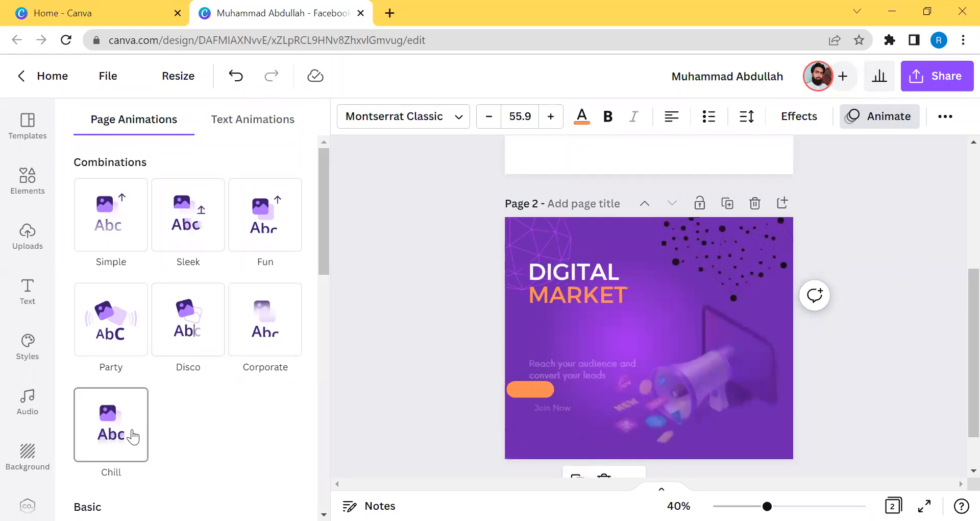
scroll(133, 437, "down", 3)
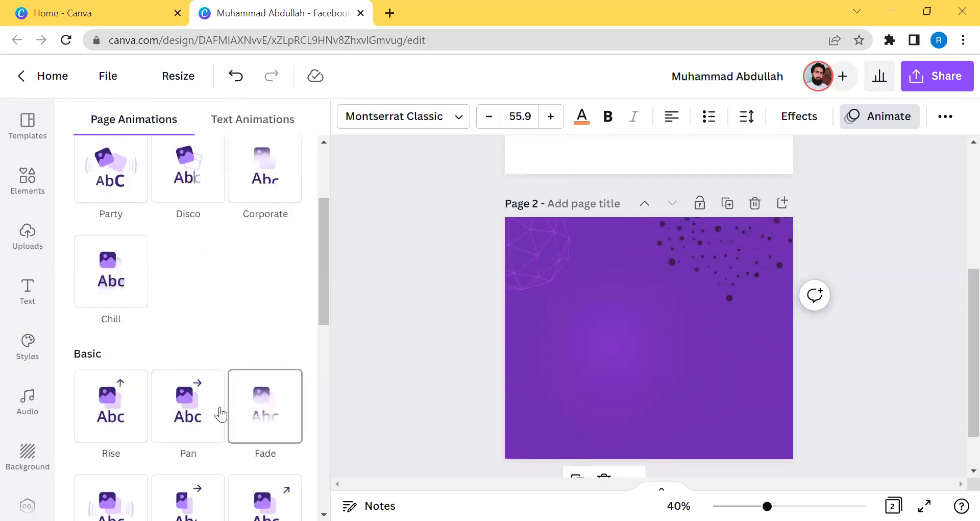
scroll(204, 414, "down", 3)
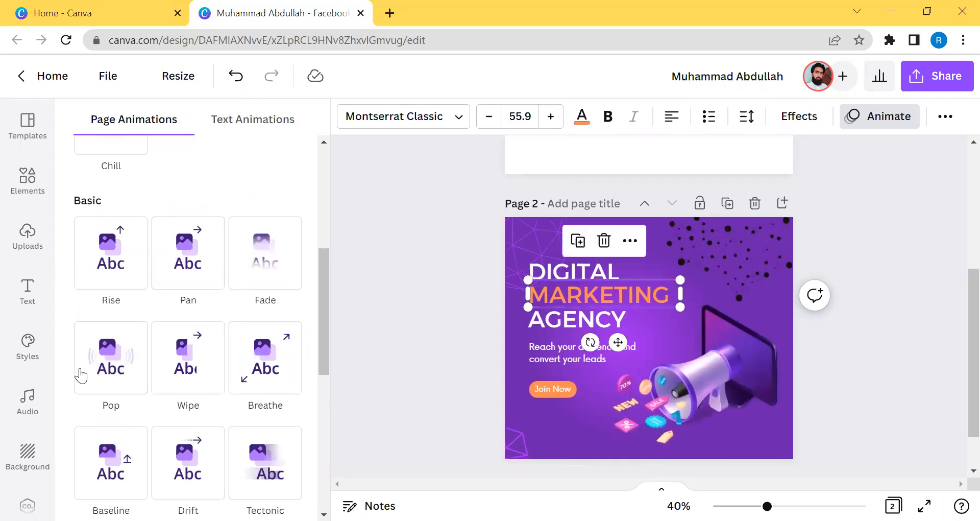
left_click(81, 375)
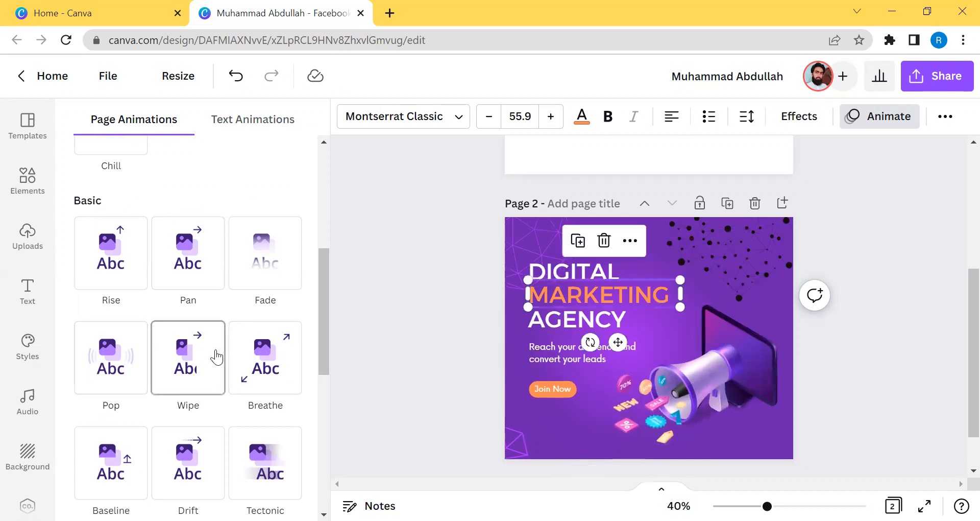
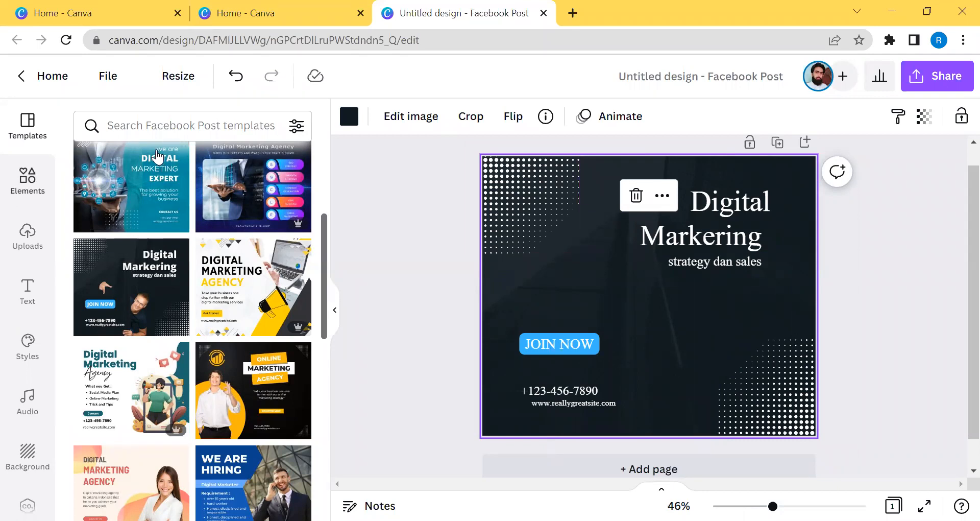
Add a heading reading "DIGITAL STUDIO" to the middle of the dark Digital Markering Facebook post.
left_click(20, 301)
left_click(144, 253)
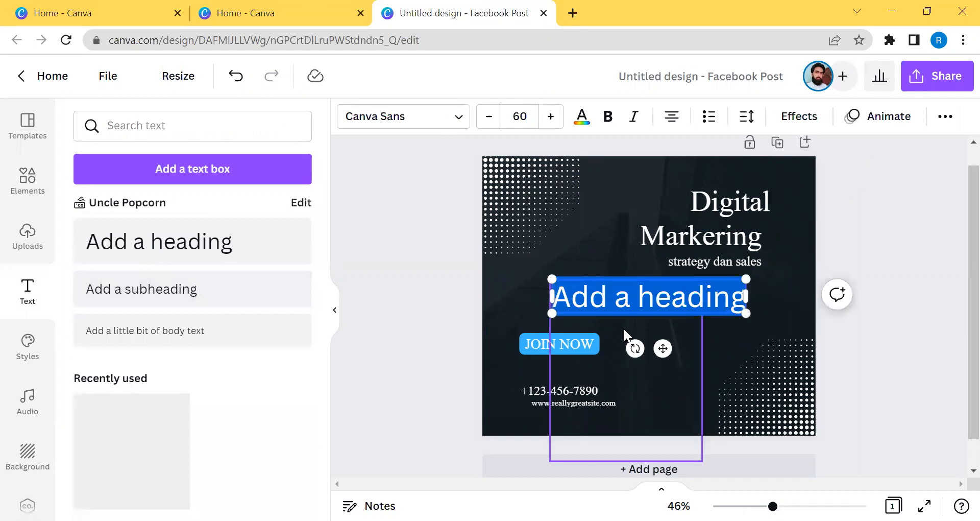
type("D")
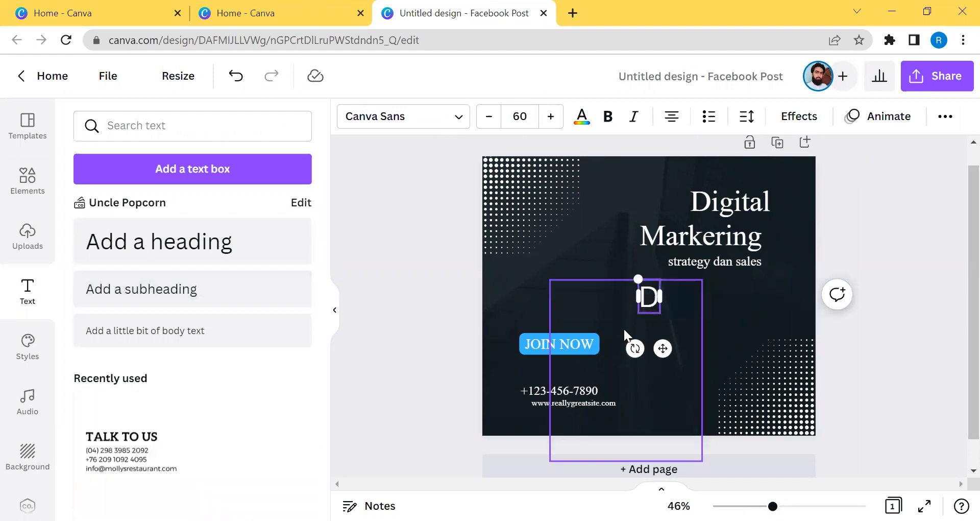
type("IGI")
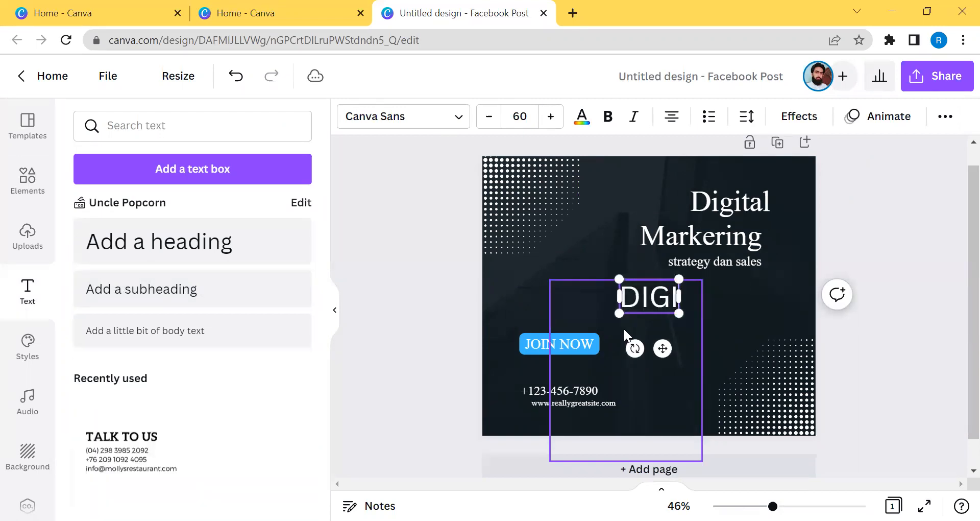
type("TAL")
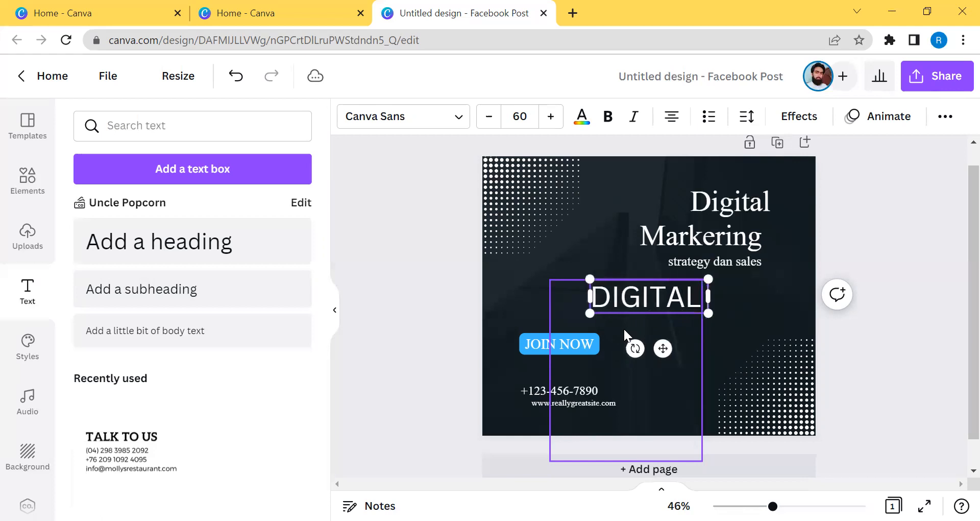
type(" STU")
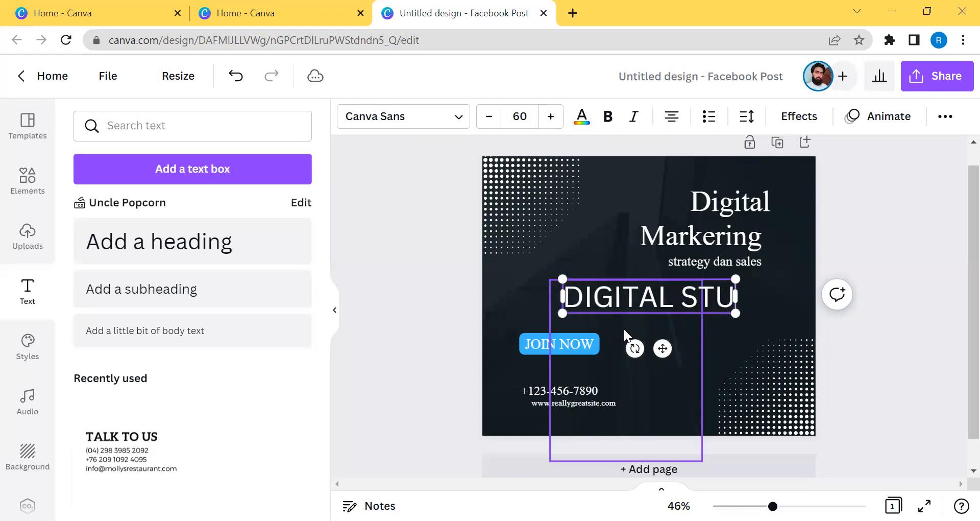
type("DIO")
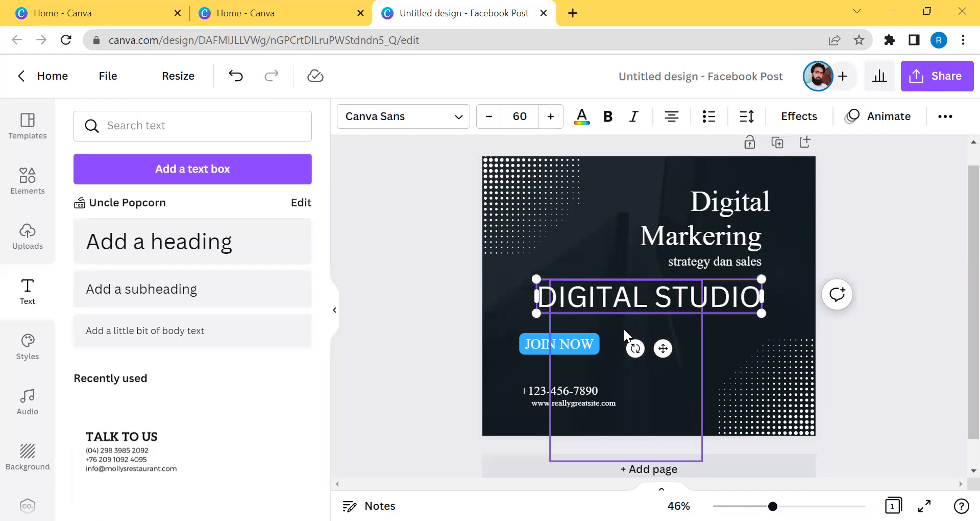
left_click(482, 305)
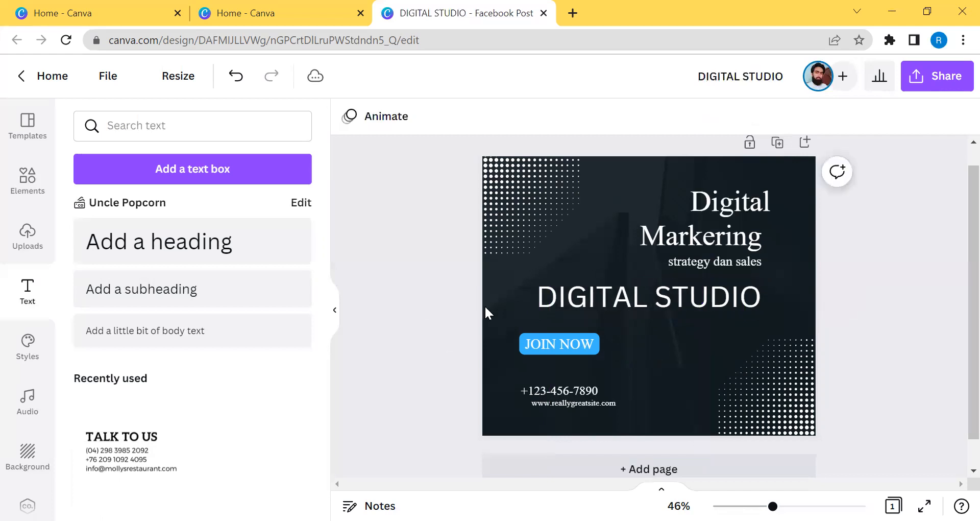
Lower the opacity of the DIGITAL STUDIO heading to a faint watermark and make its text bold.
left_click(629, 283)
left_click(943, 119)
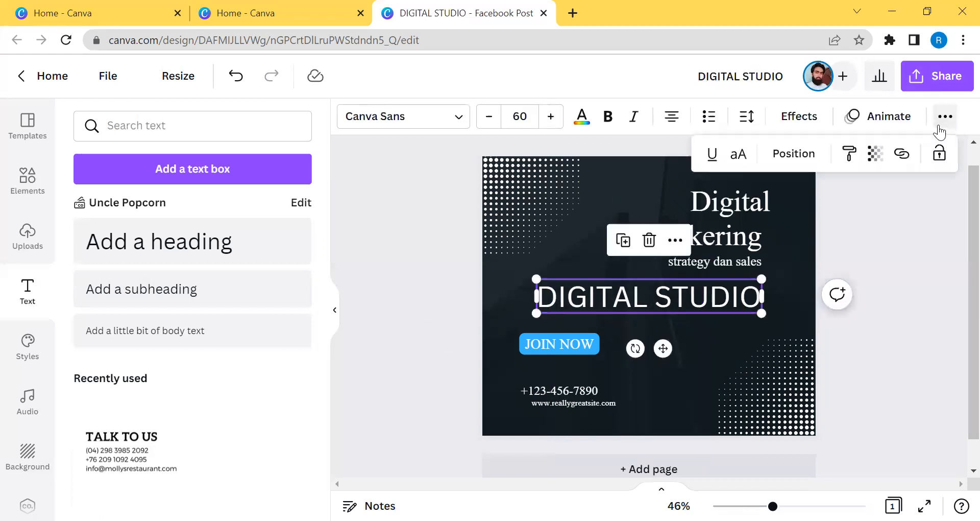
left_click(875, 154)
left_click_drag(871, 216, 726, 239)
left_click(926, 255)
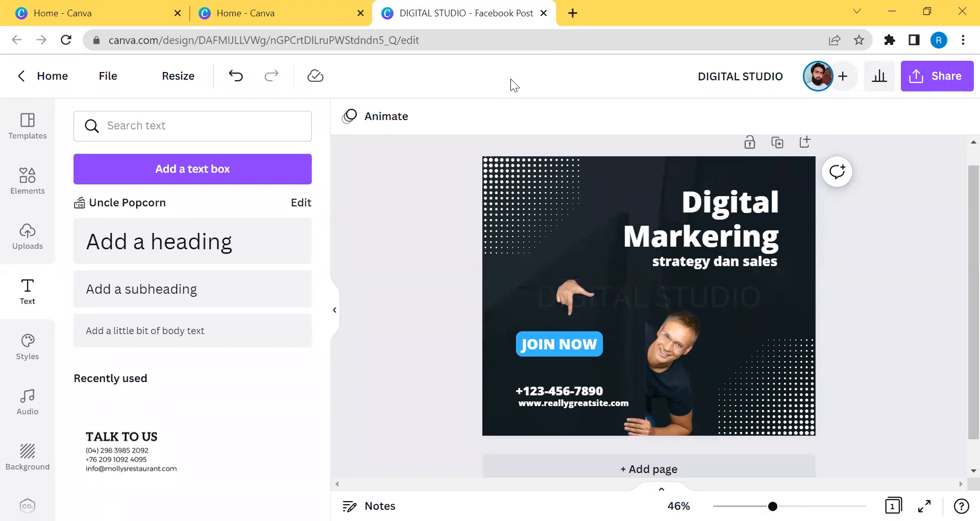
left_click(617, 299)
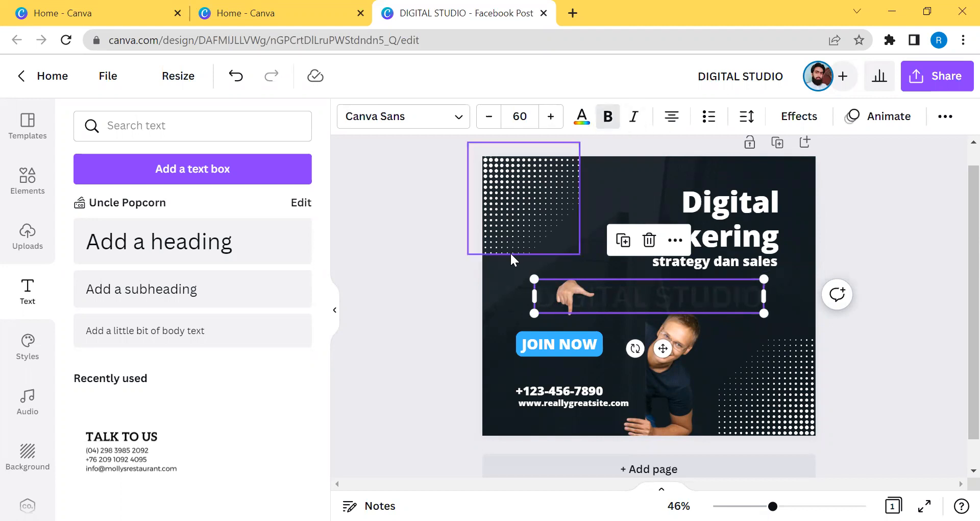
left_click(374, 286)
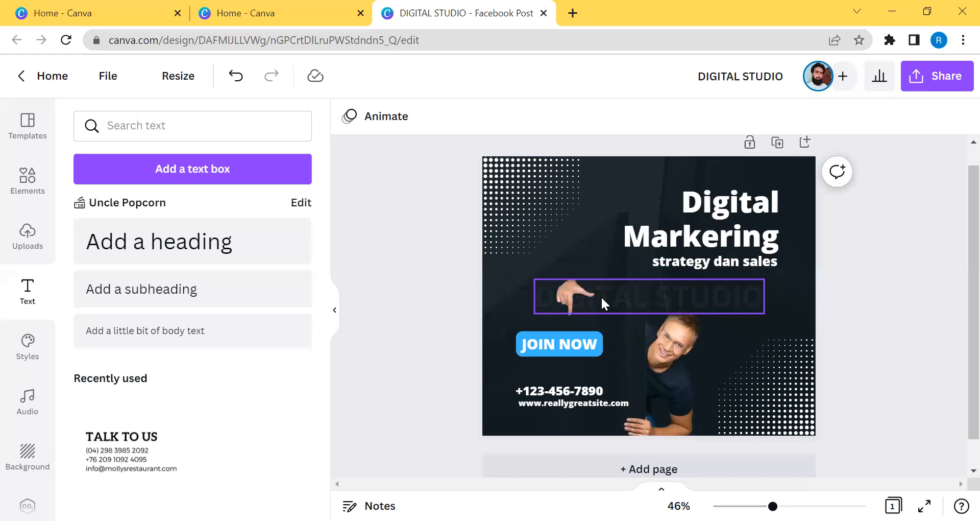
Add a second page below the post and delete its dark background to leave a blank white page.
scroll(717, 335, "up", 1)
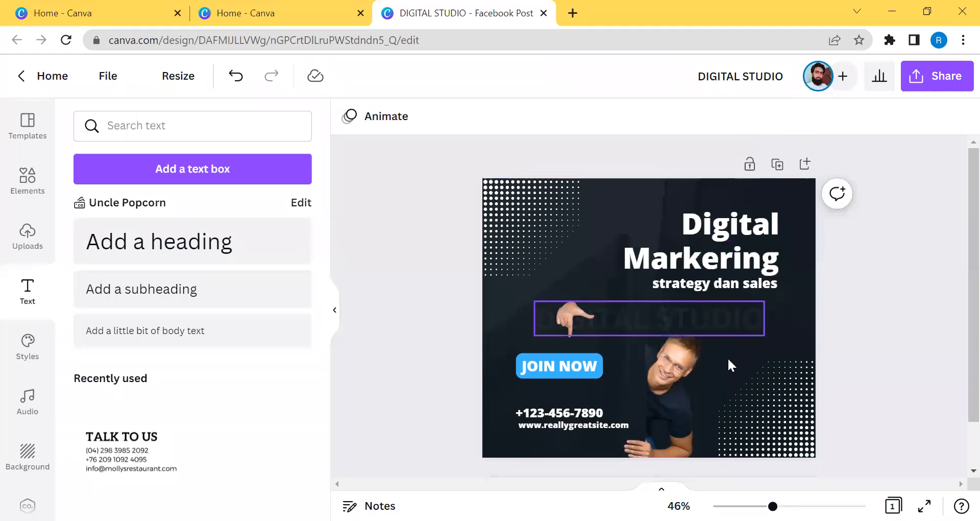
scroll(728, 357, "down", 2)
left_click(644, 449)
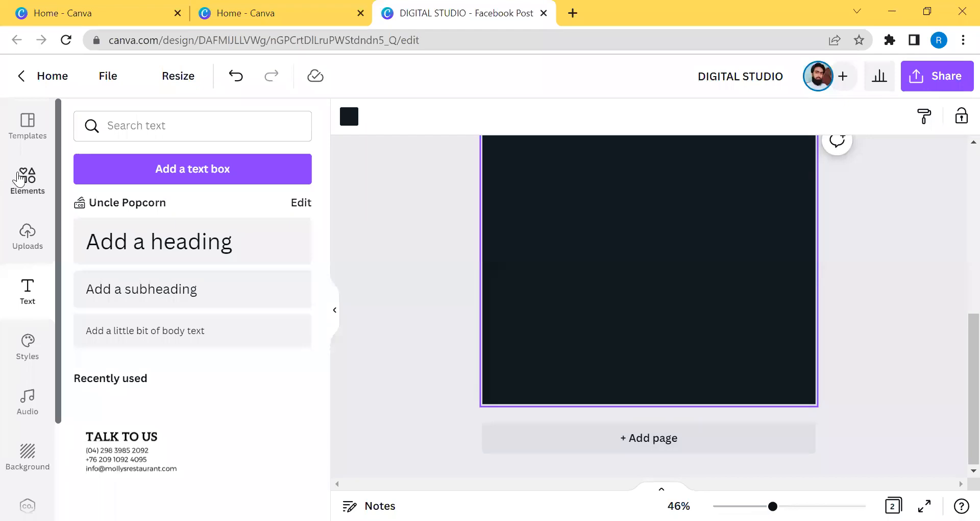
left_click(21, 178)
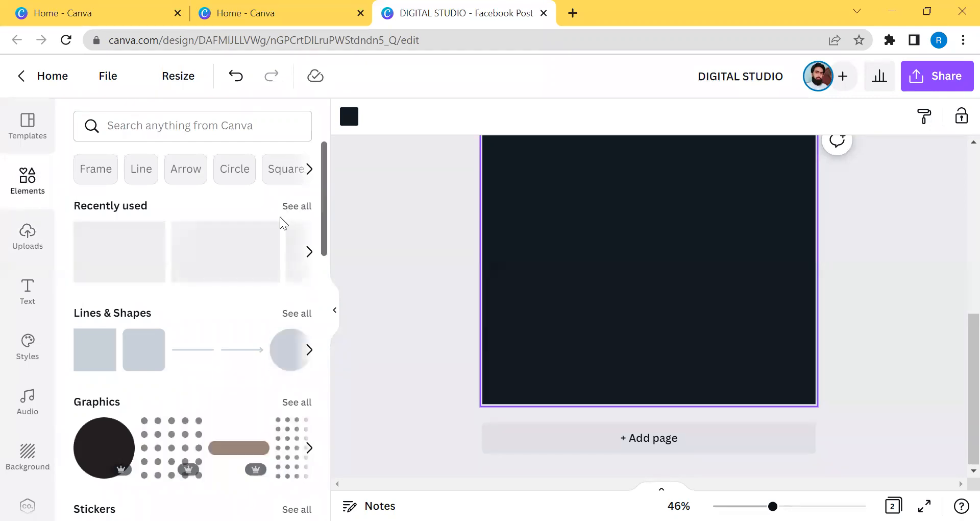
scroll(633, 278, "up", 3)
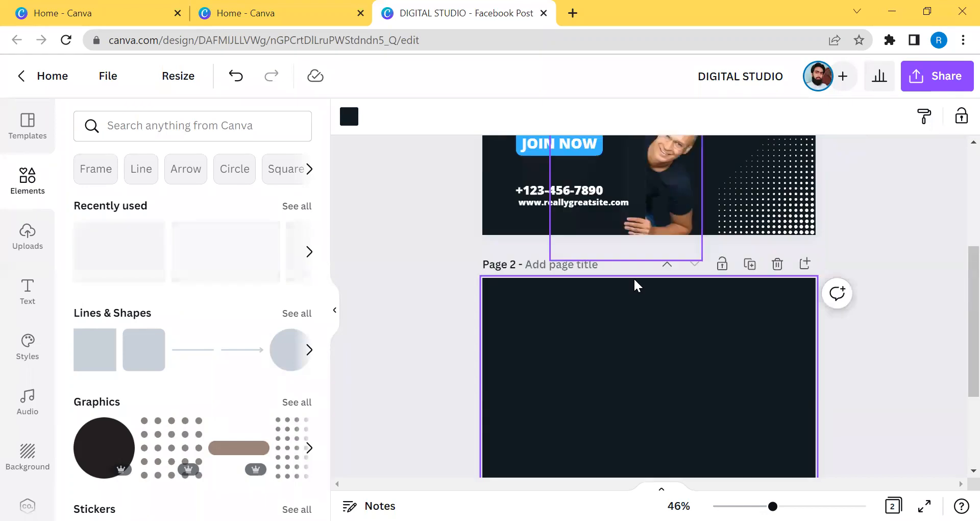
key("Delete")
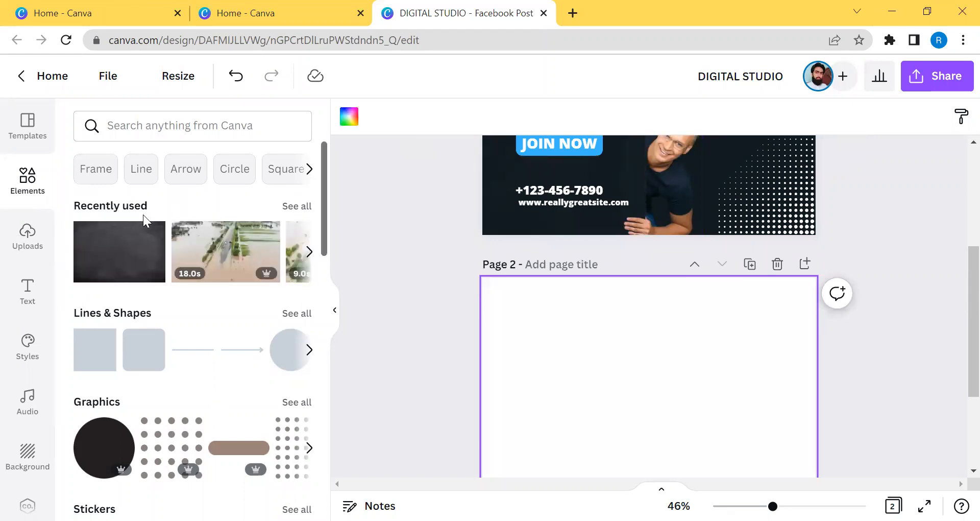
Insert a dashed line from the Lines & Shapes elements on page 2 and lengthen it at its right end.
left_click(295, 318)
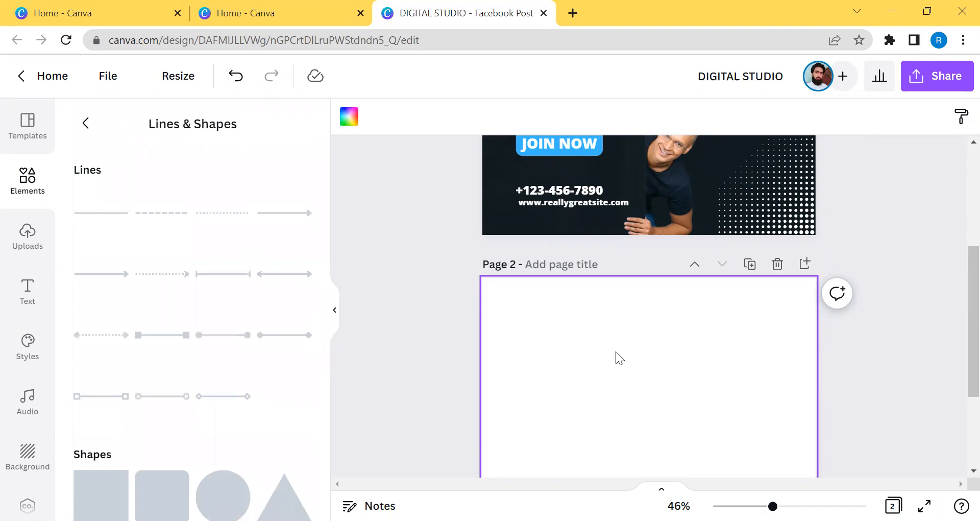
scroll(616, 352, "down", 1)
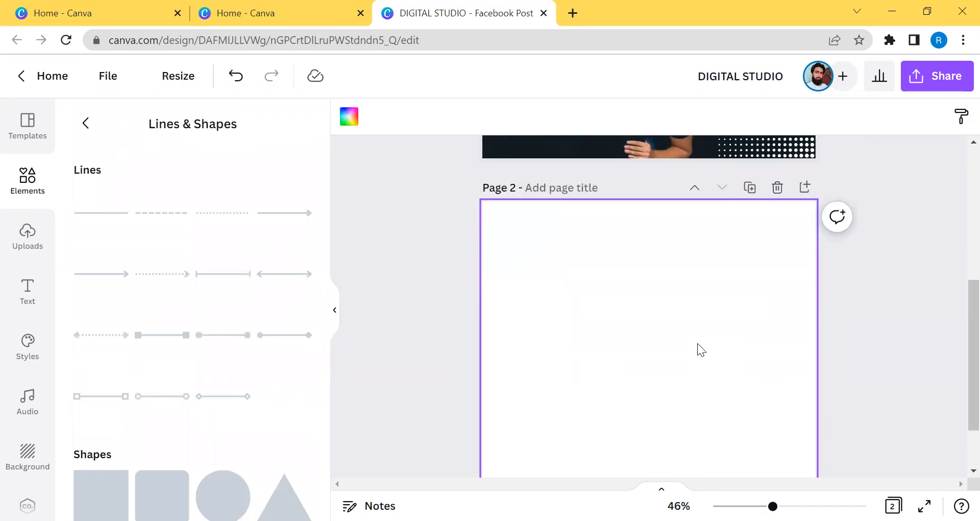
left_click(159, 219)
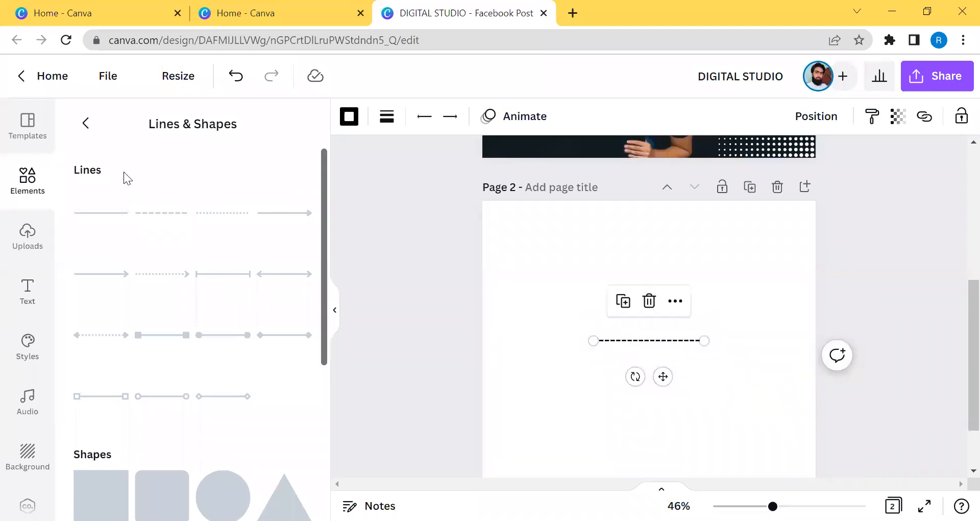
left_click_drag(704, 341, 740, 347)
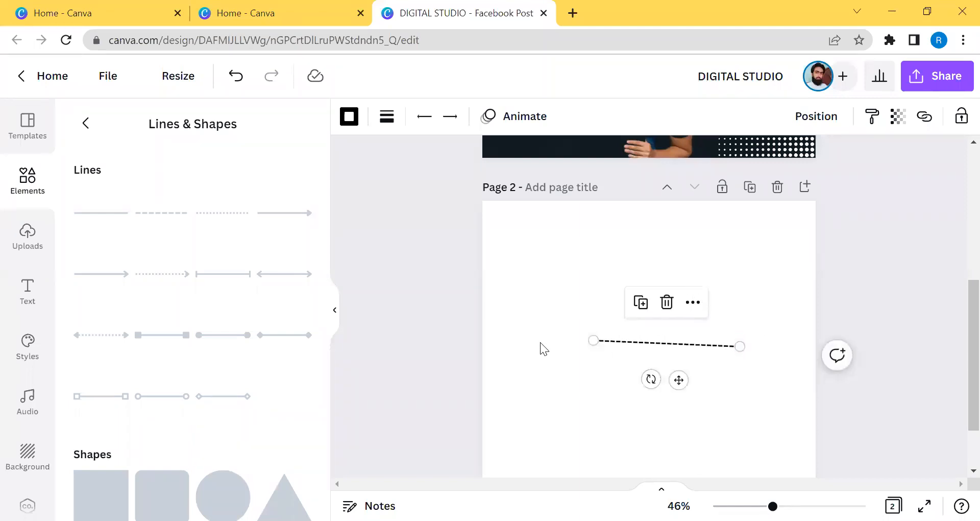
Set the dashed line's weight to 10 and put solid triangular arrowheads on both of its ends.
left_click(387, 117)
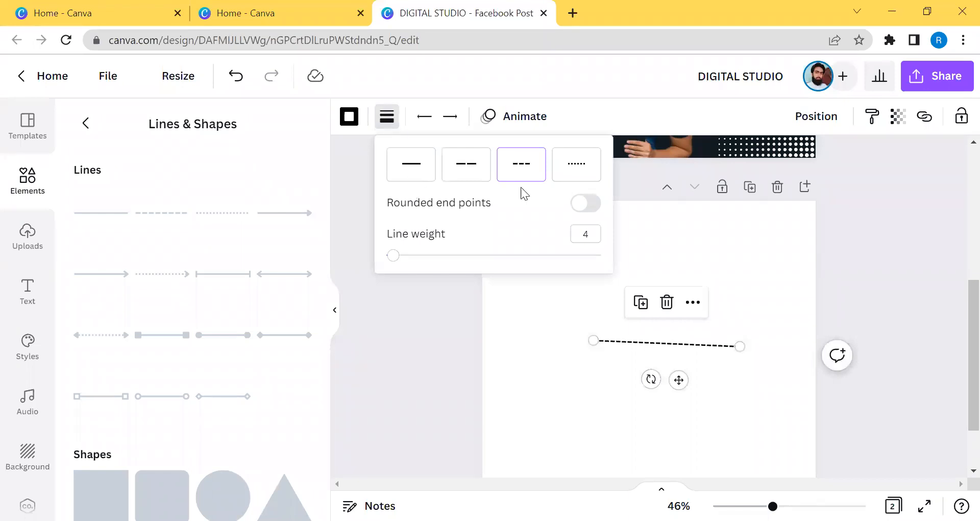
mouse_move(399, 250)
left_mouse_down()
mouse_move(426, 271)
mouse_move(633, 291)
mouse_move(392, 264)
mouse_move(406, 264)
left_mouse_up()
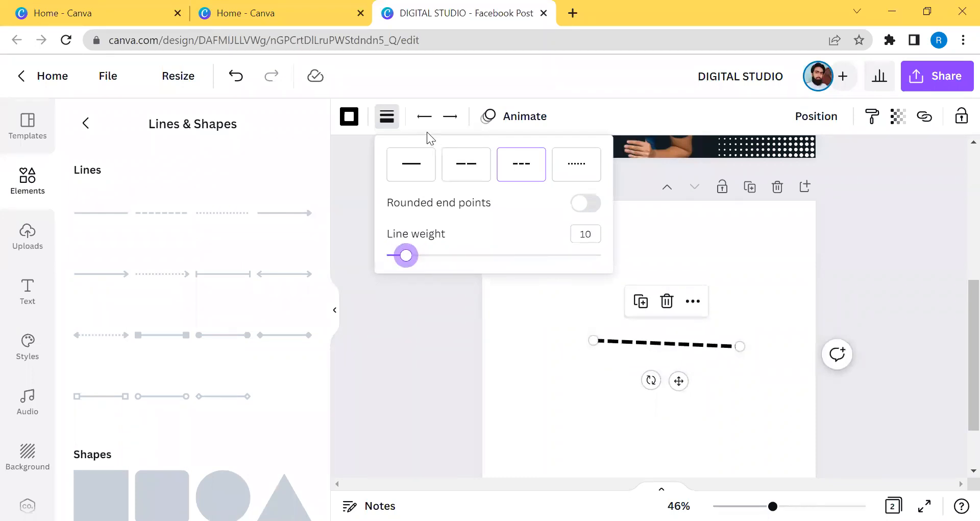
left_click(423, 117)
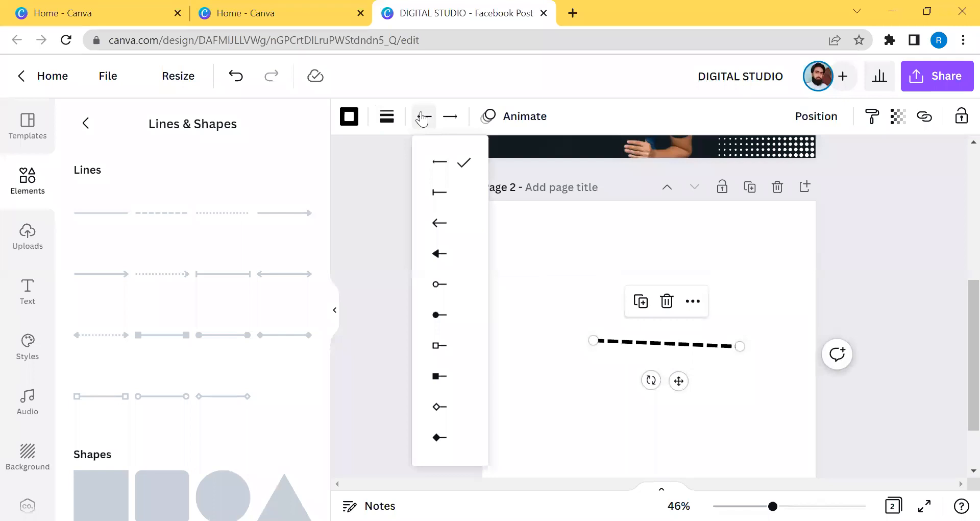
left_click(447, 253)
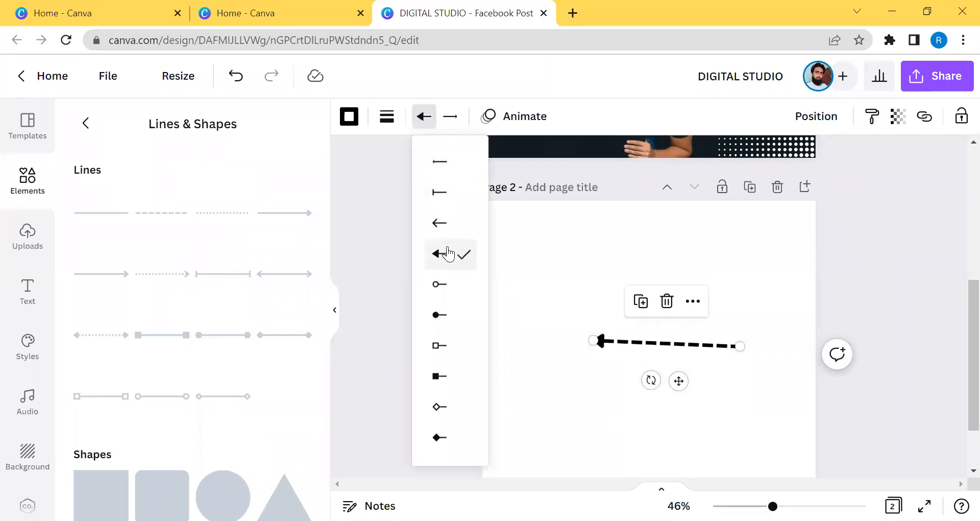
left_click(740, 346)
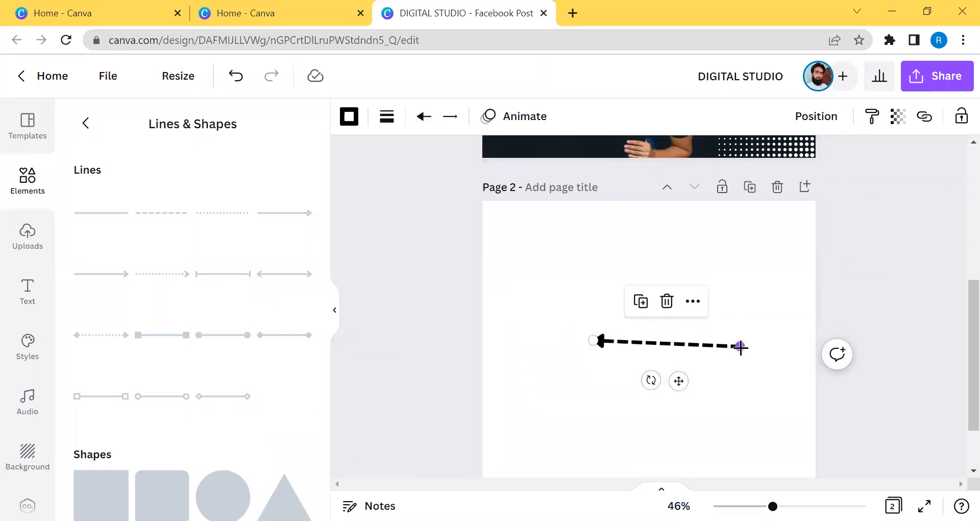
left_click(455, 119)
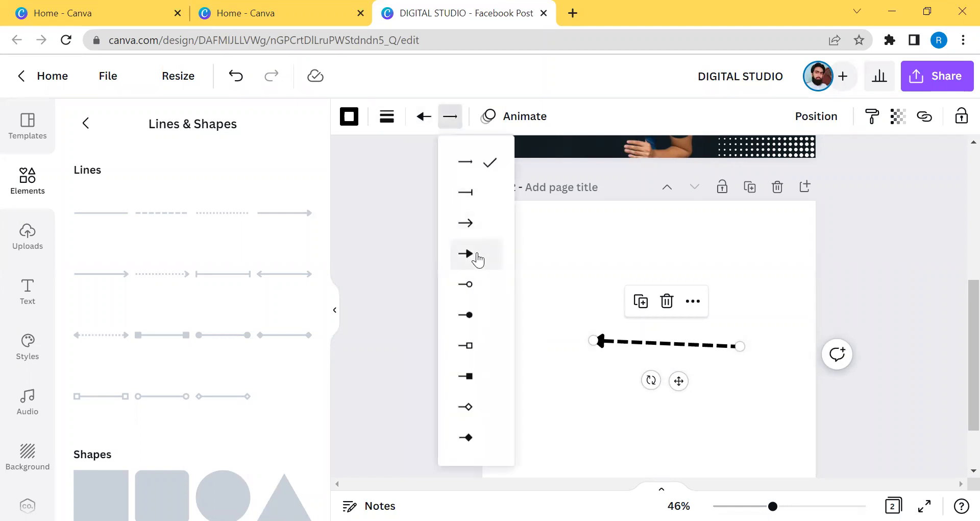
left_click(478, 255)
left_click(751, 300)
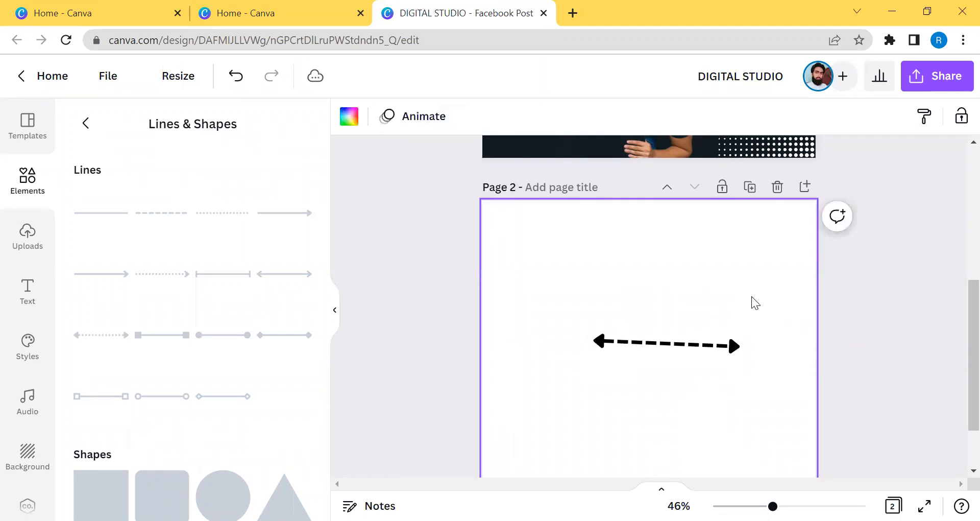
Move the dashed double-headed arrow lower on page 2 and rotate it until it is horizontal.
left_click_drag(657, 340, 623, 388)
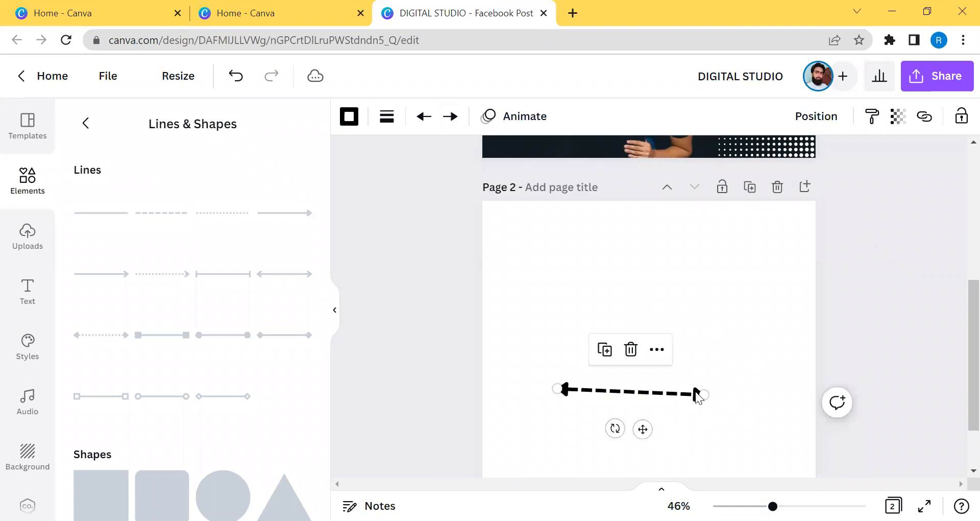
left_click_drag(615, 428, 653, 450)
left_click(656, 352)
Insert a dotted line with a hollow square start and a solid circle end, and place it just above the dashed arrow.
scroll(153, 302, "down", 3)
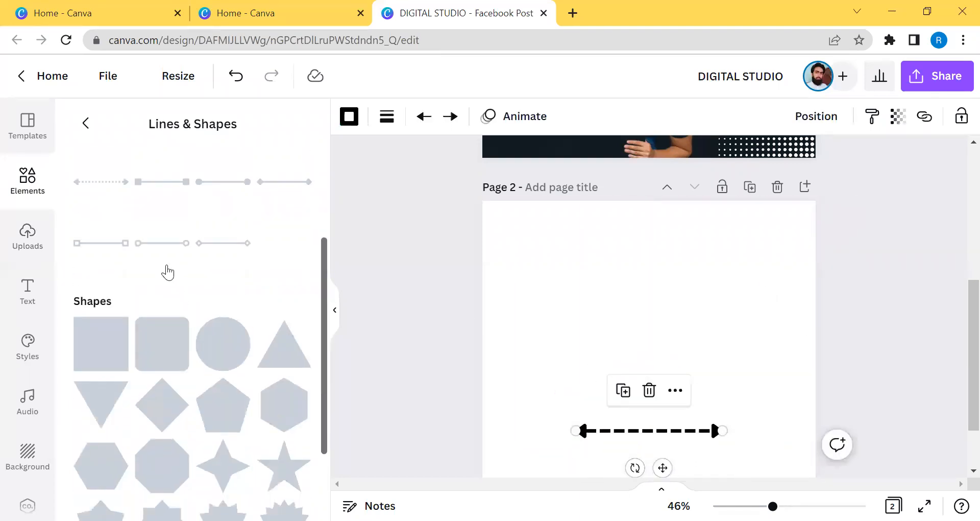
left_click(113, 180)
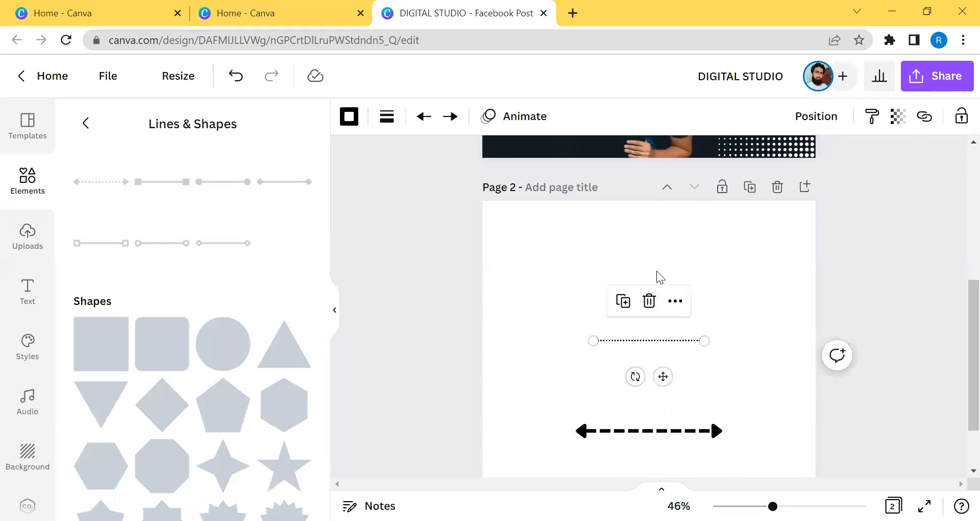
left_click(423, 119)
left_click(441, 356)
left_click(452, 116)
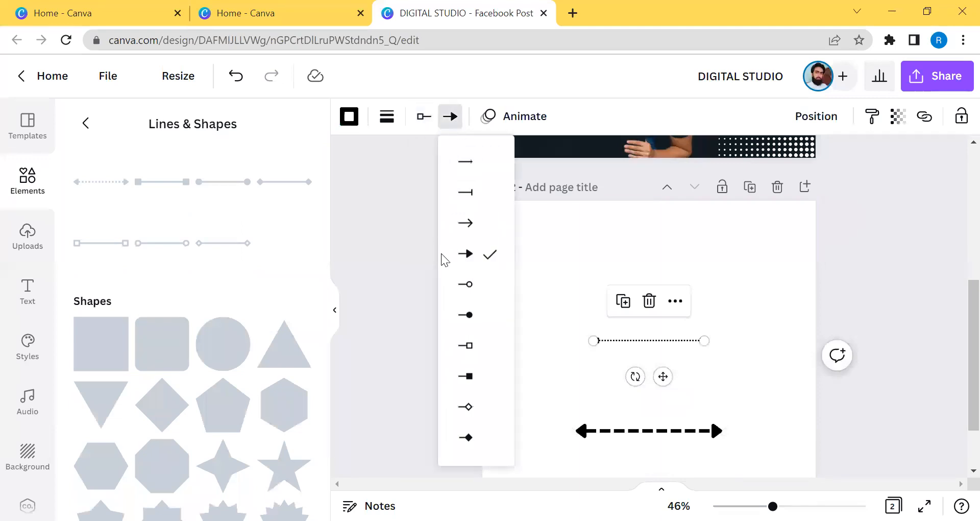
left_click(466, 315)
left_click(776, 311)
left_click_drag(659, 342, 659, 422)
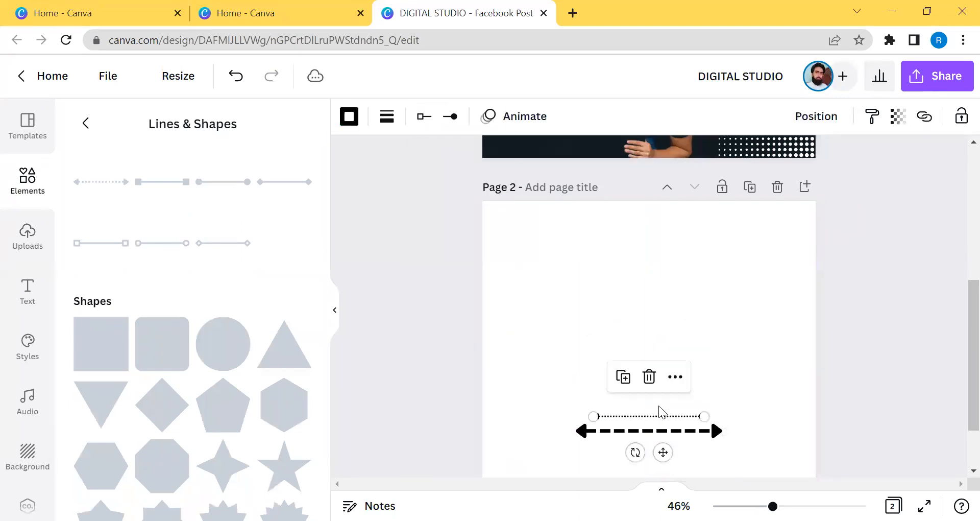
Move both lines together down near the bottom edge of page 2, and delete the dotted line.
scroll(761, 298, "down", 1)
scroll(761, 289, "down", 2)
left_click(754, 319)
left_click_drag(755, 315, 527, 374)
left_click_drag(663, 341, 663, 369)
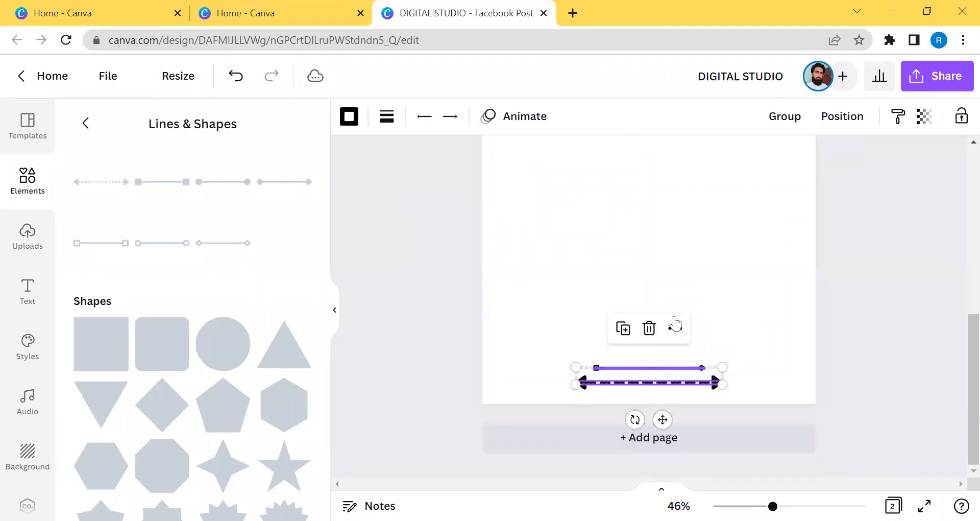
left_click(703, 289)
left_click(662, 361)
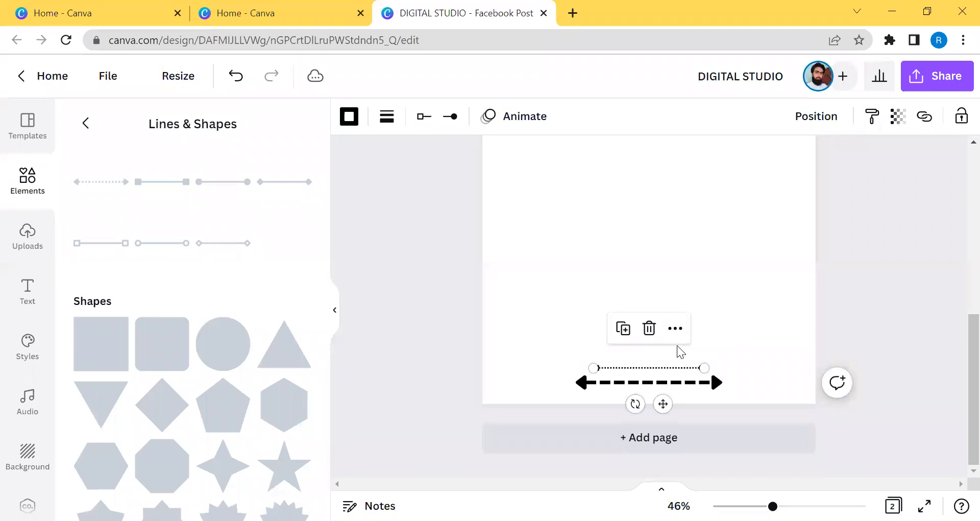
key("Delete")
Add a green circle to page 2, enlarge it slightly, and place it partly off the page's upper-left corner.
scroll(138, 313, "up", 2)
scroll(146, 324, "down", 2)
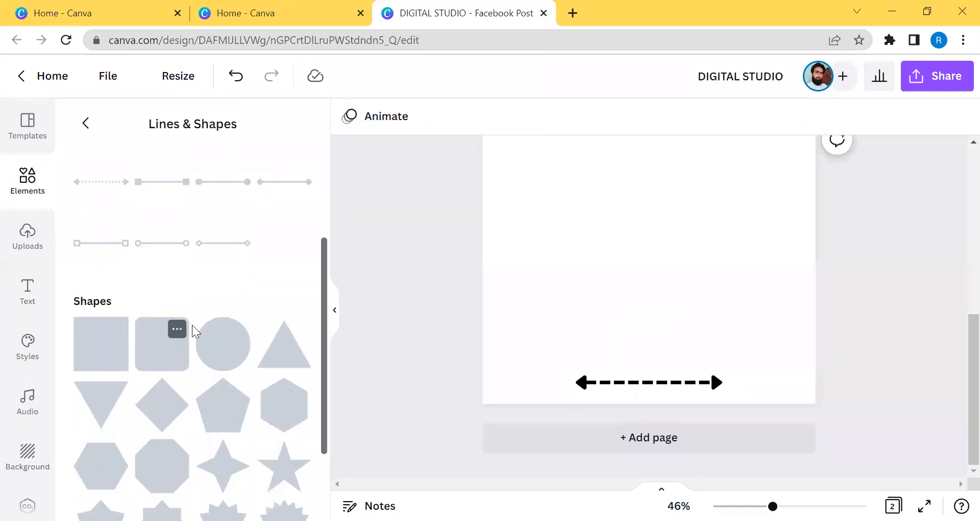
left_click(243, 357)
scroll(631, 243, "up", 2)
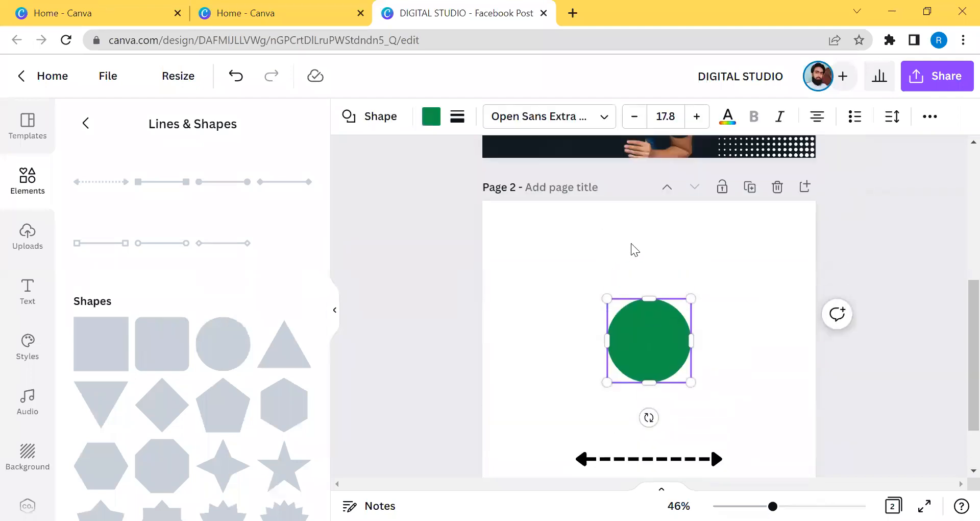
left_click(728, 302)
left_click_drag(646, 325, 615, 284)
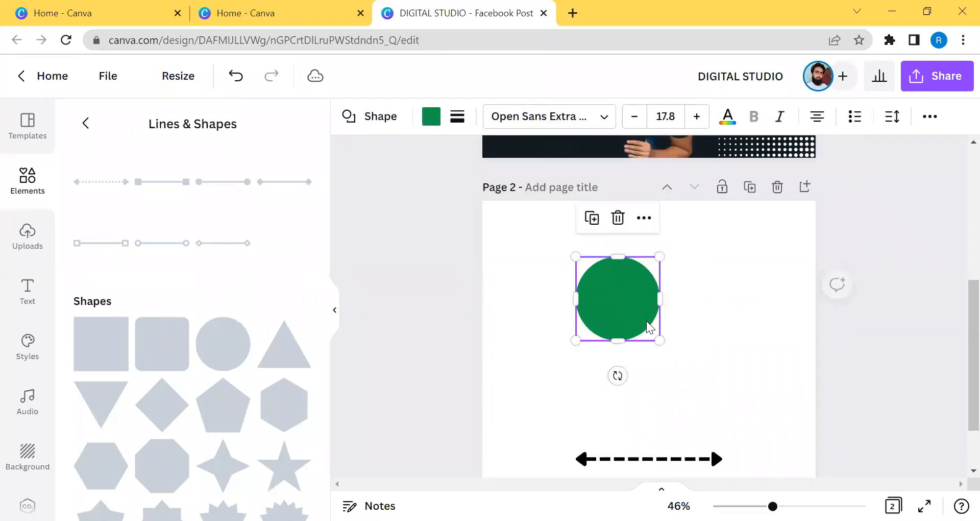
left_click_drag(659, 338, 728, 409)
left_click_drag(673, 366, 697, 339)
left_click_drag(729, 406, 670, 364)
left_click_drag(625, 321, 468, 226)
left_click(727, 291)
Add a second circle, place it partly off the page's lower-right corner, and fill it red.
scroll(794, 318, "down", 2)
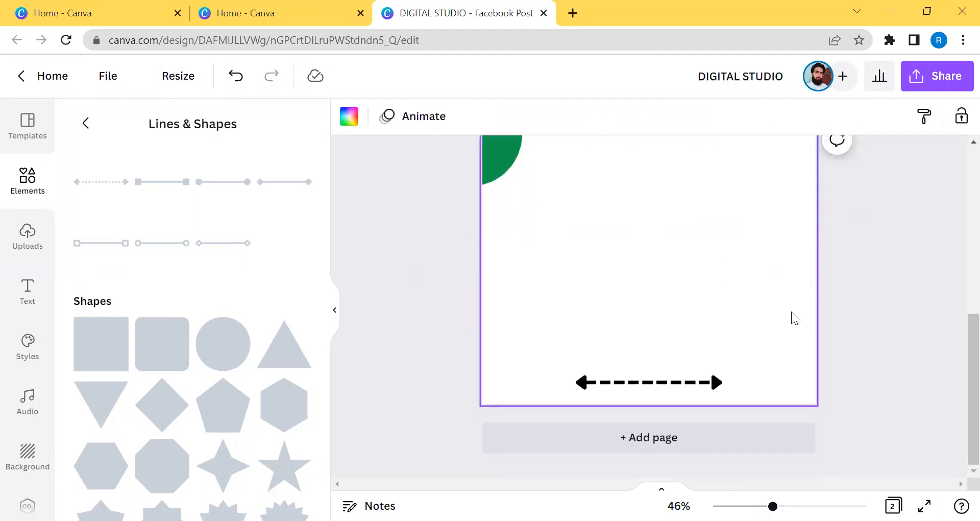
scroll(591, 295, "up", 2)
left_click_drag(216, 347, 637, 339)
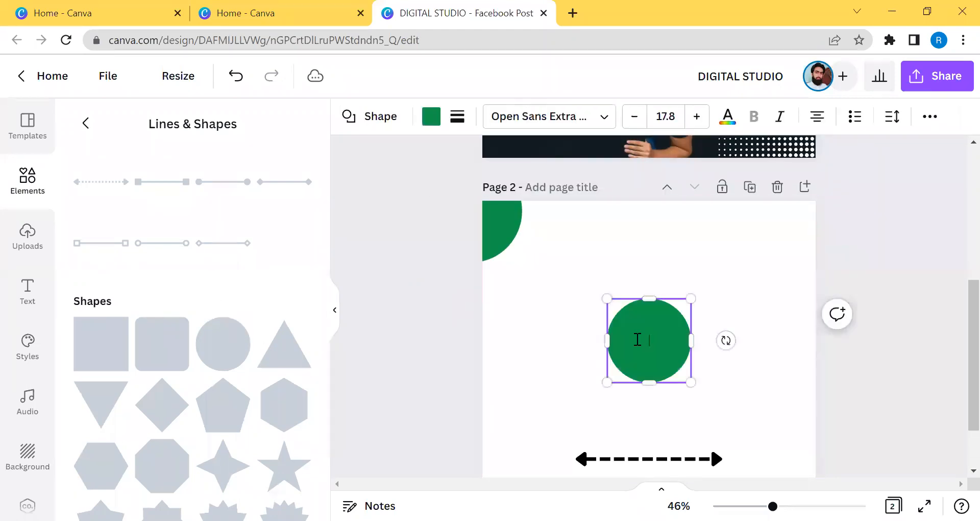
scroll(637, 339, "down", 2)
left_click(755, 269)
left_click_drag(647, 267, 808, 398)
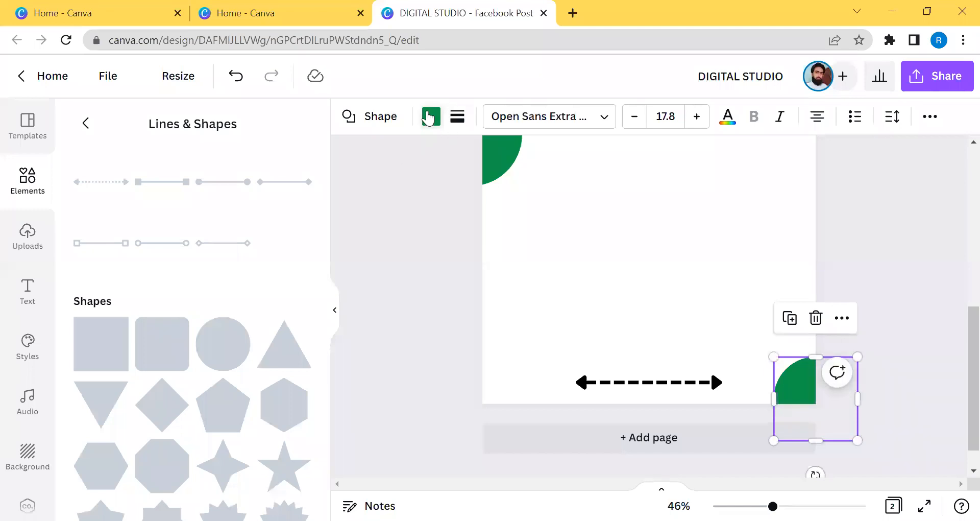
left_click(430, 117)
left_click(131, 305)
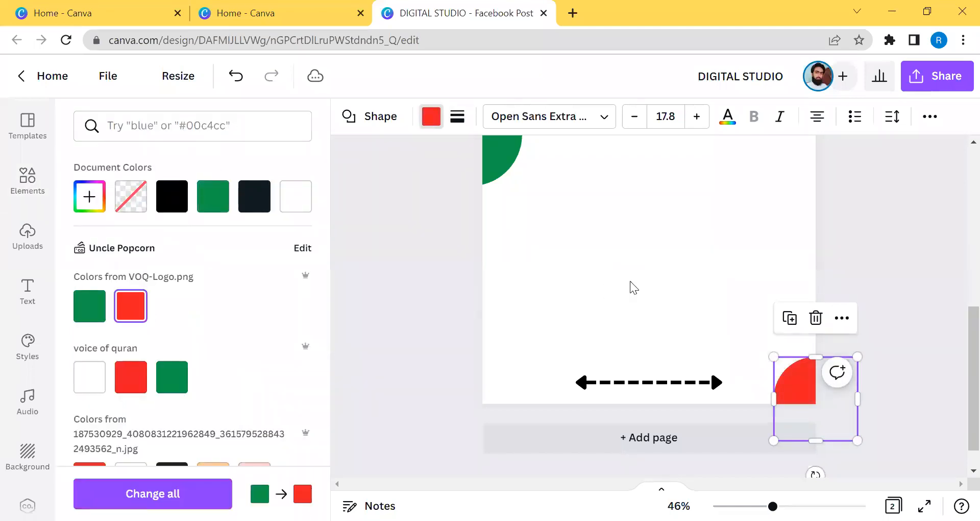
left_click(633, 288)
Add a third circle in the middle of page 2 and fill it red.
scroll(645, 223, "up", 3)
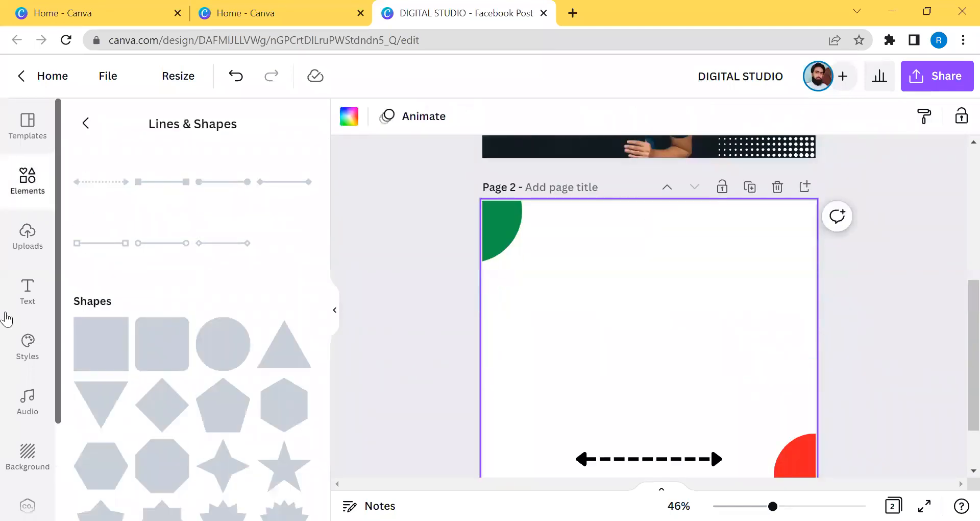
left_click(222, 334)
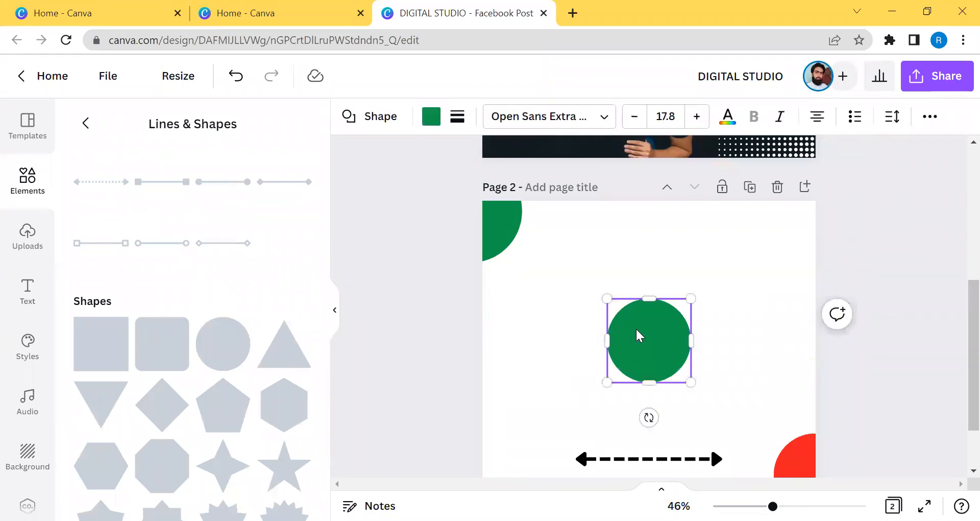
left_click(775, 283)
left_click(626, 338)
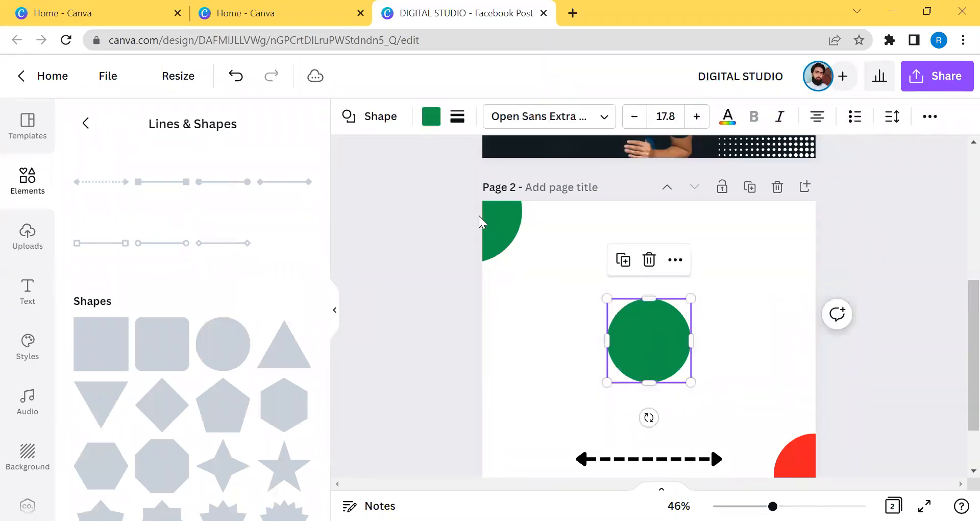
left_click(422, 121)
left_click(293, 192)
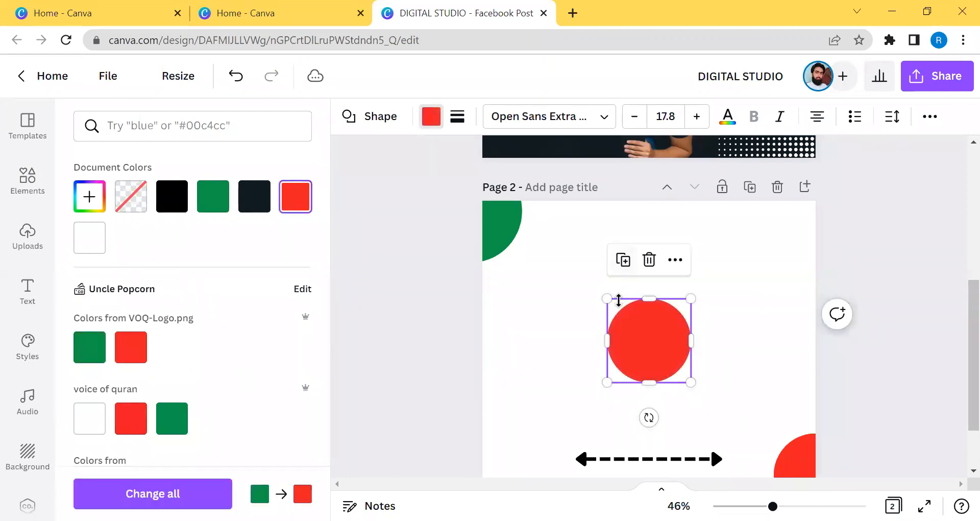
Add another green circle and lay it almost exactly over the central red one.
left_click(27, 179)
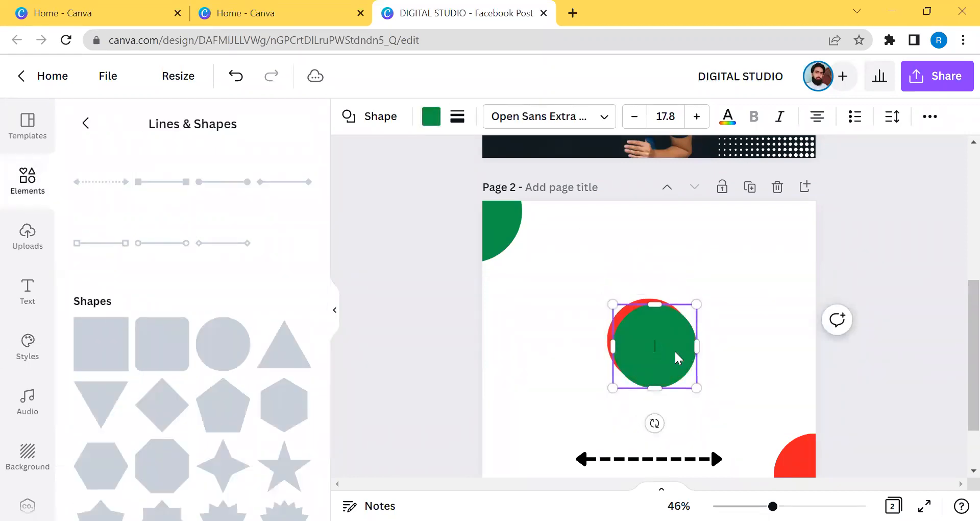
left_click(759, 300)
left_click_drag(660, 335, 653, 333)
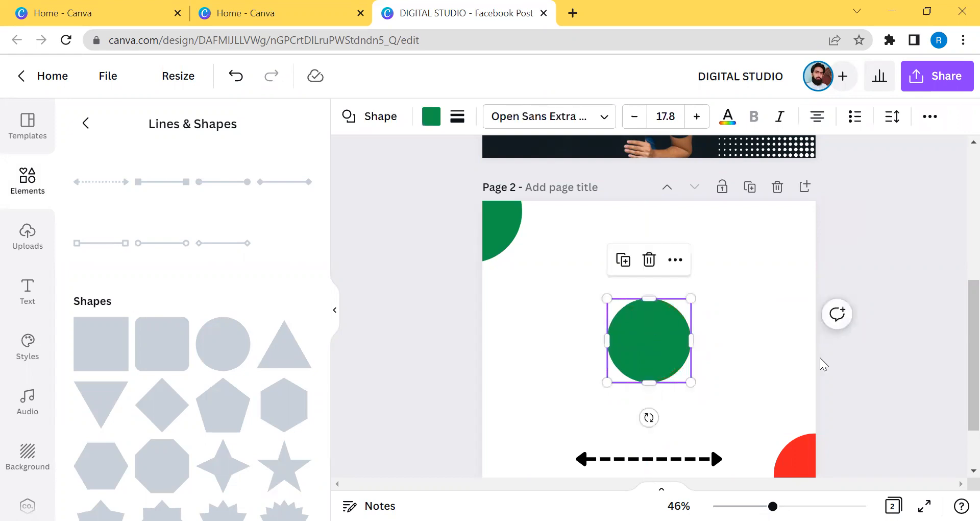
left_click(820, 353)
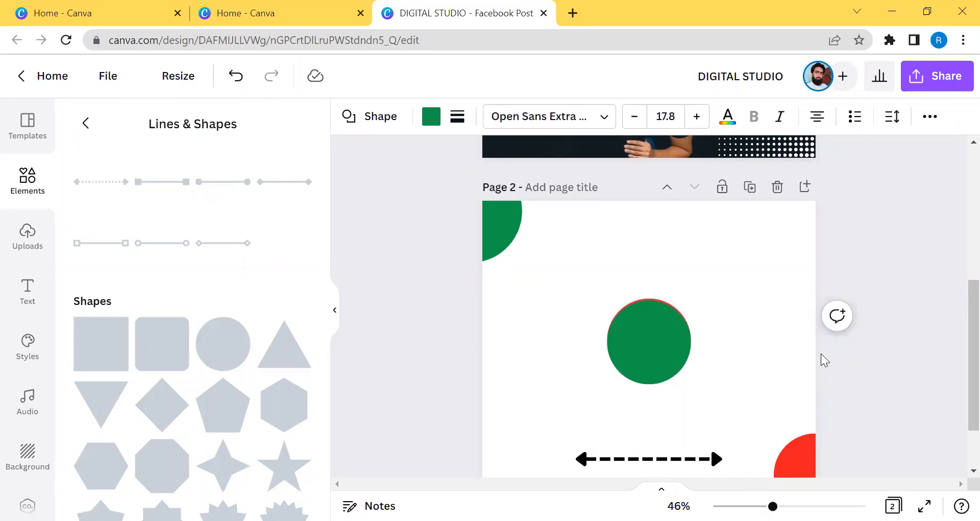
Select the stacked red and green circles together and move them to the upper right of page 2.
left_click(746, 335)
left_click_drag(760, 287, 595, 385)
left_click_drag(667, 348, 765, 274)
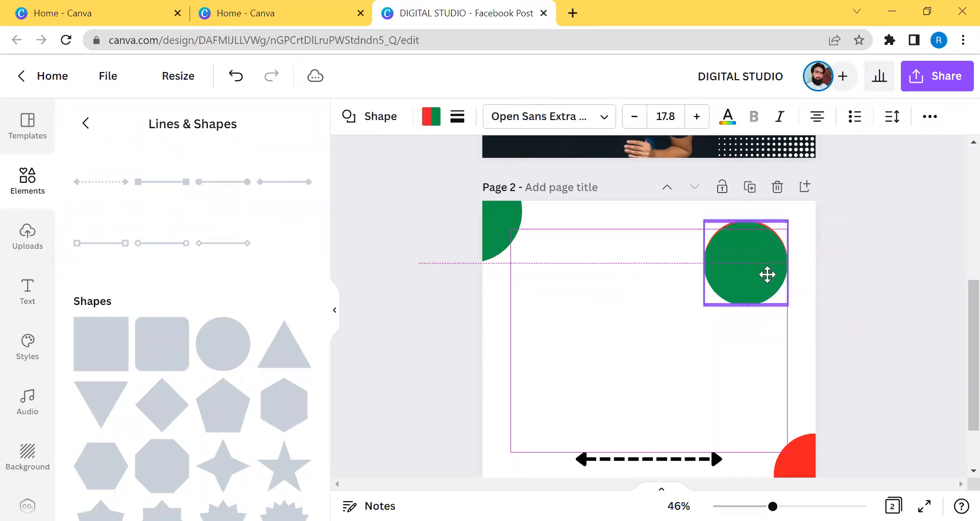
left_click(597, 336)
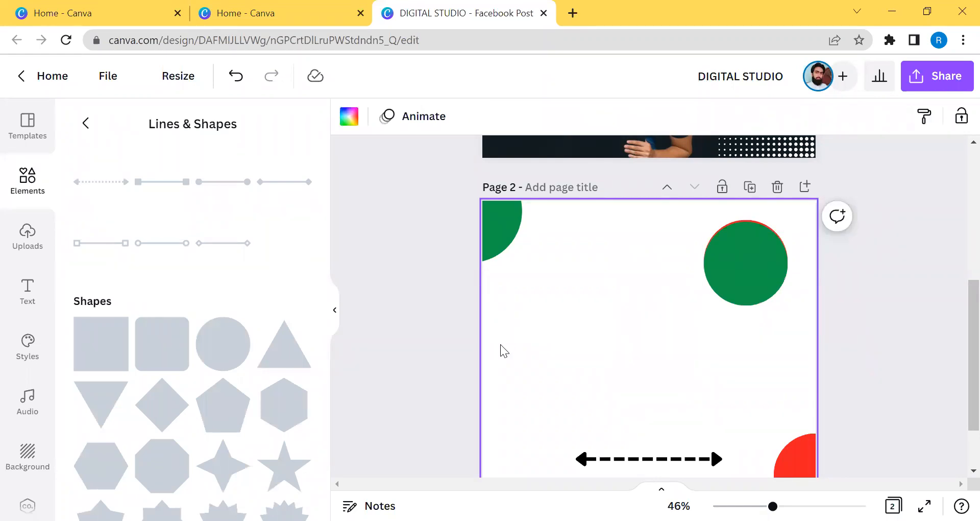
Move the red and green circles separately back toward the page centre, offsetting the green one sideways to leave a red crescent on its left.
double_click(749, 271)
left_click(663, 321)
left_click(735, 275)
left_click_drag(735, 276, 615, 324)
left_click_drag(772, 268, 642, 310)
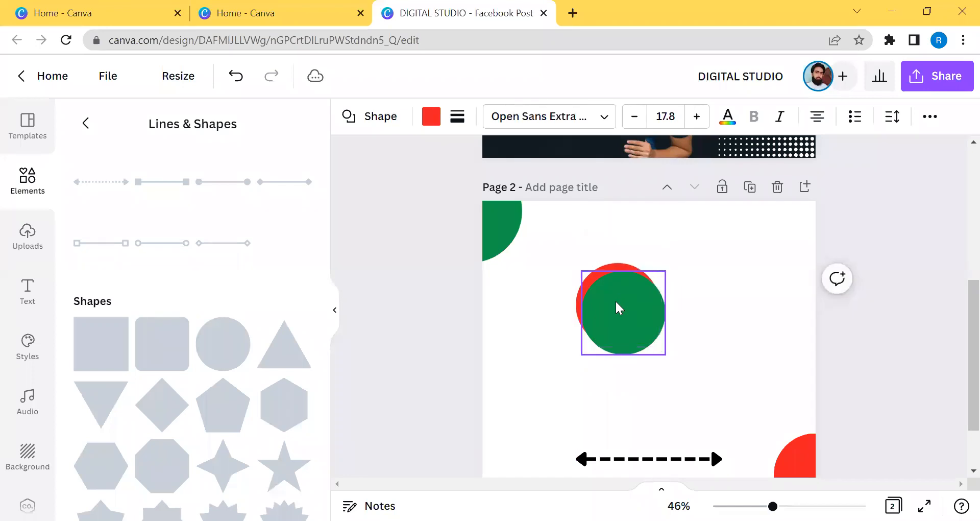
left_click(554, 378)
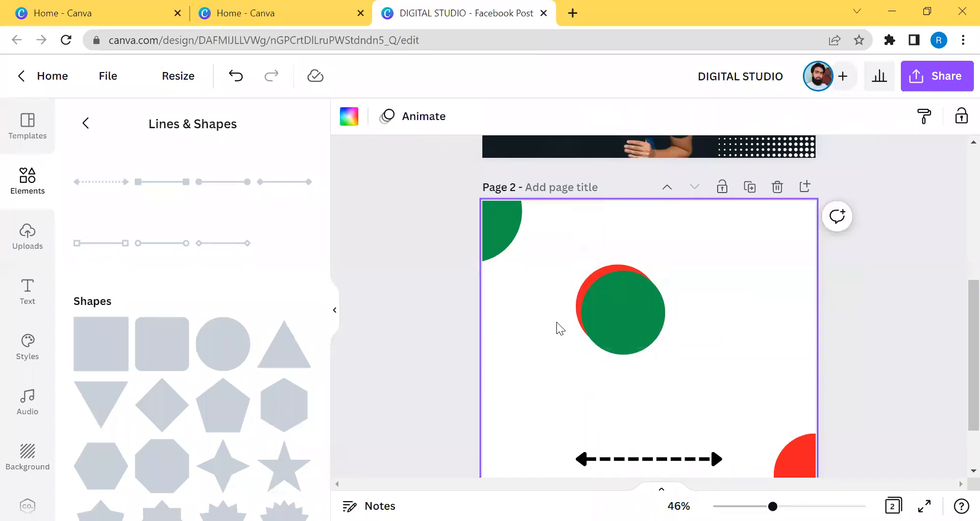
left_click(607, 312)
left_click_drag(616, 316, 617, 305)
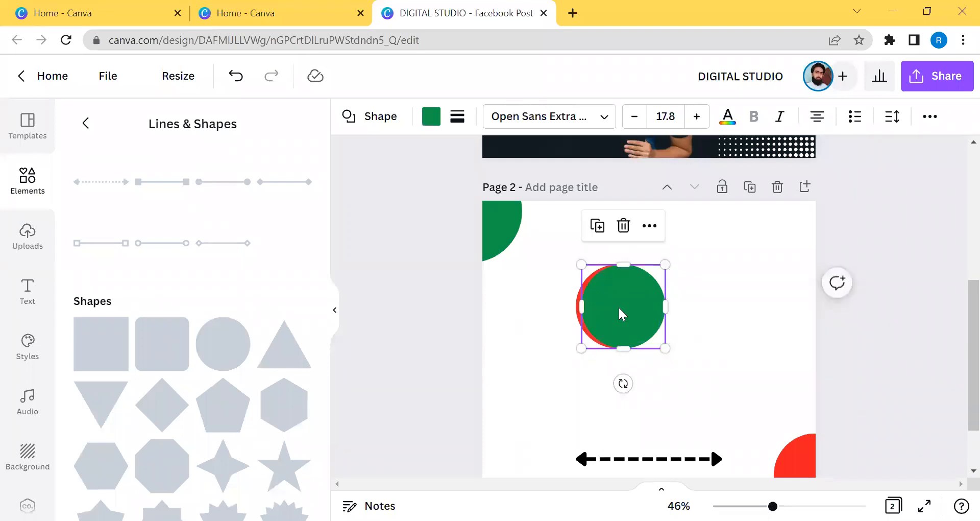
Fill the front green circle with yellow and move the overlapping pair to the page's upper-right edge.
left_click(430, 122)
scroll(253, 419, "down", 10)
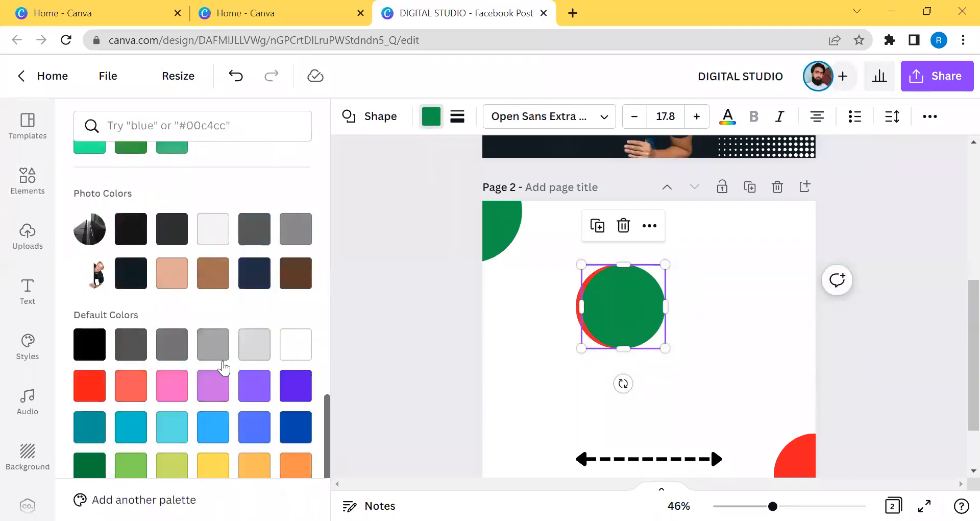
left_click(219, 475)
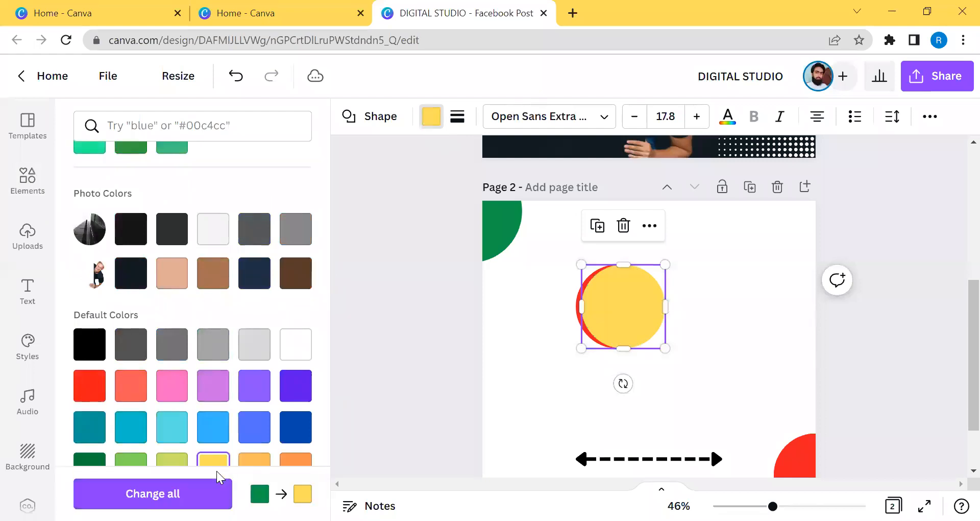
left_click(513, 350)
left_click_drag(752, 244, 555, 356)
left_click_drag(615, 310, 768, 257)
Add a green rounded square, widen it into a rectangle, and place it near the middle of page 2.
scroll(170, 332, "down", 2)
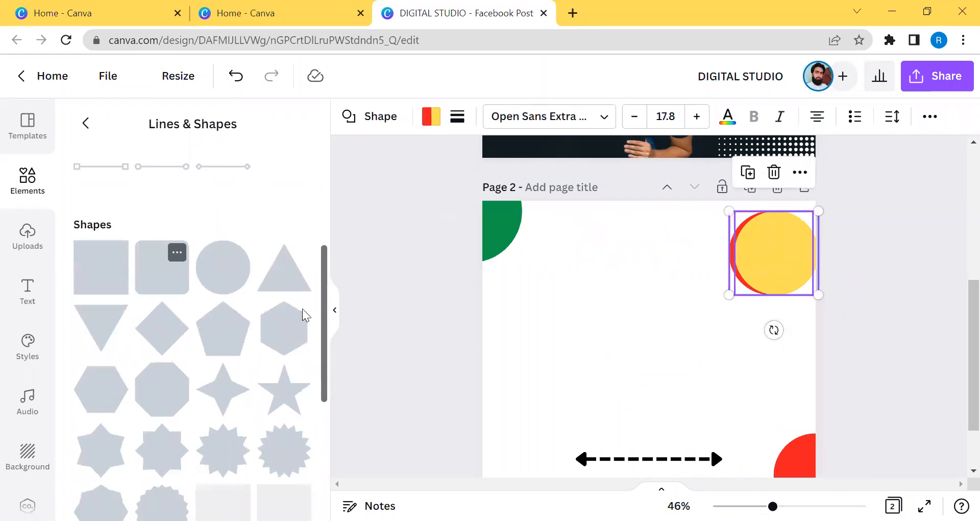
left_click(146, 275)
left_click(736, 361)
left_click_drag(673, 362, 632, 338)
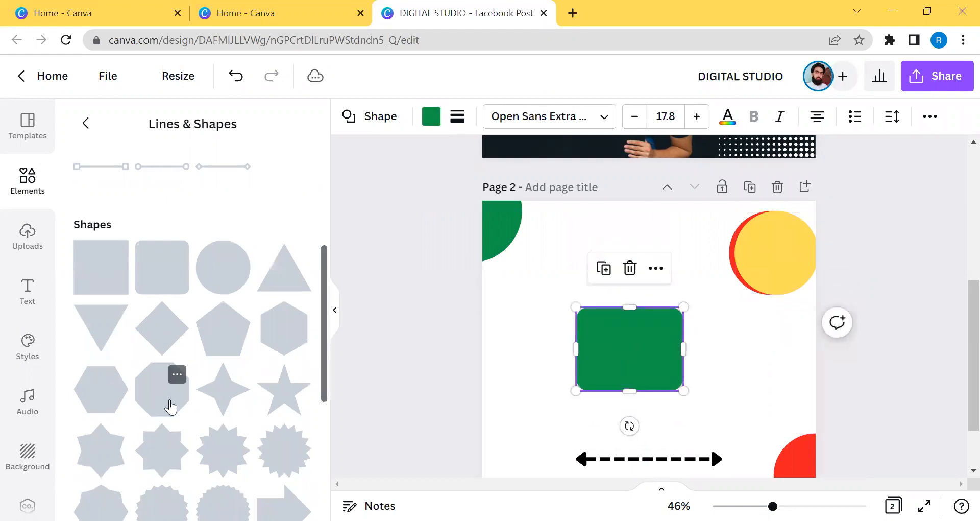
Add the circle outline from Other Shapes around the green rounded rectangle and move both shapes up the page together.
scroll(171, 409, "down", 5)
scroll(276, 452, "down", 10)
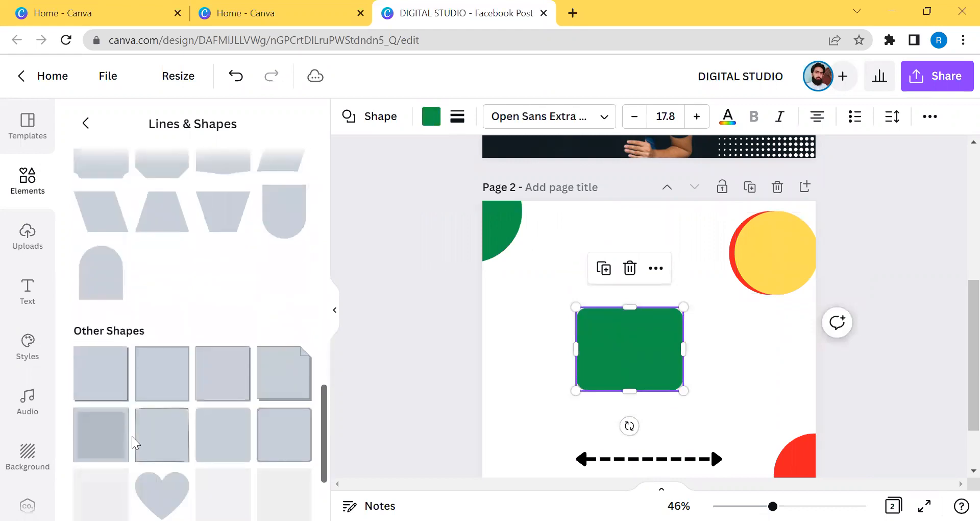
scroll(204, 424, "down", 3)
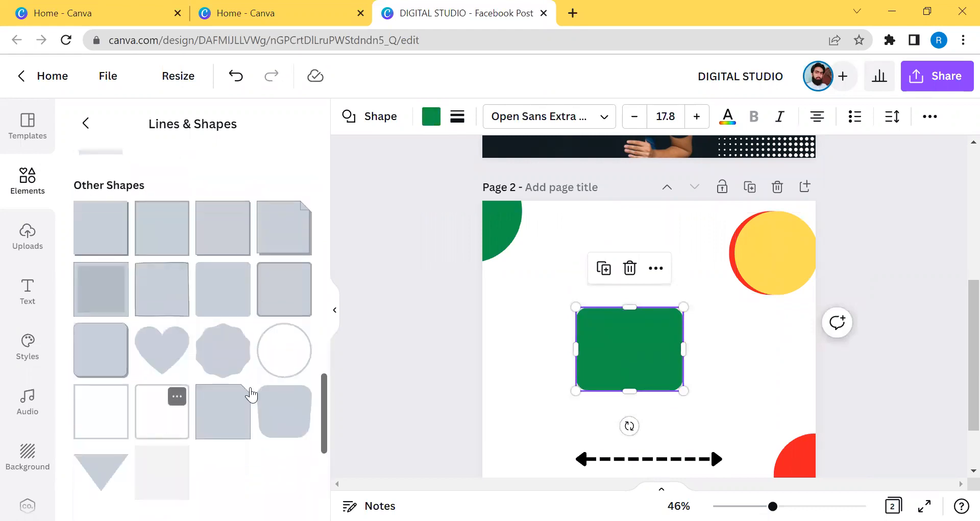
left_click_drag(326, 368, 690, 353)
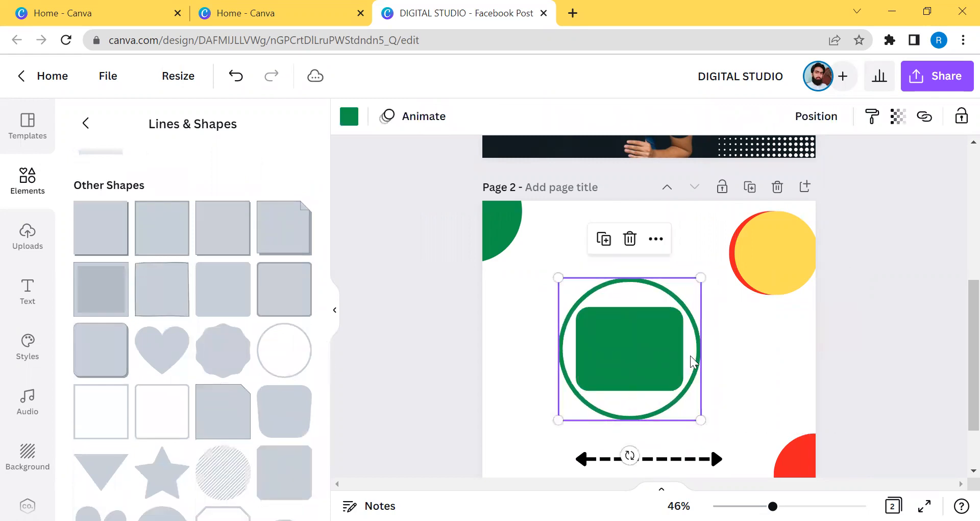
left_click_drag(765, 343, 629, 303)
left_click(781, 377)
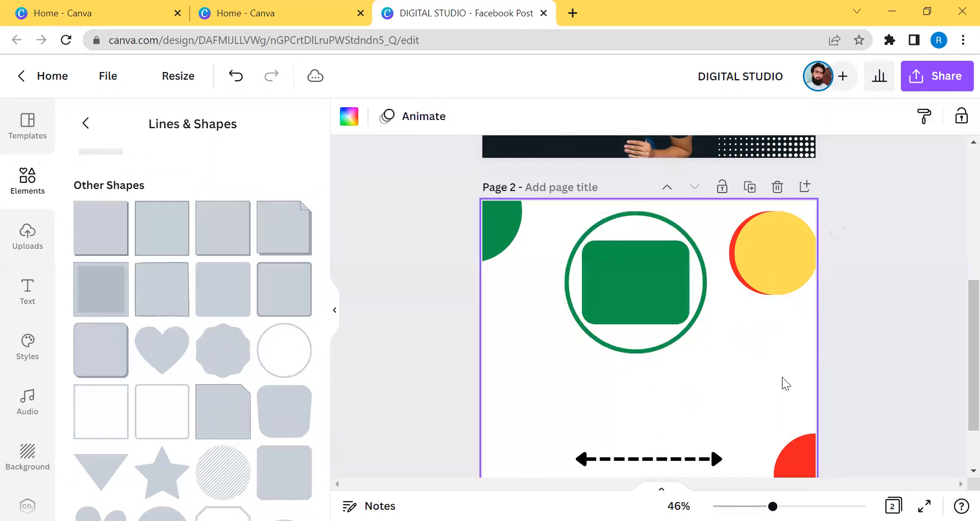
Add the horizontal cylinder from Other Shapes and place it just above the dashed double-headed arrow on page 2.
scroll(710, 393, "down", 3)
scroll(248, 407, "down", 3)
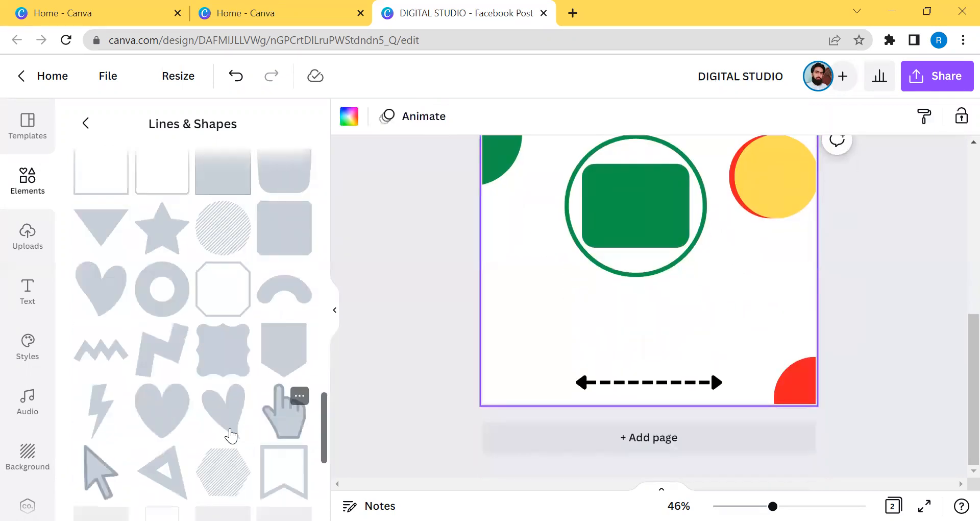
scroll(230, 433, "down", 4)
scroll(228, 442, "down", 5)
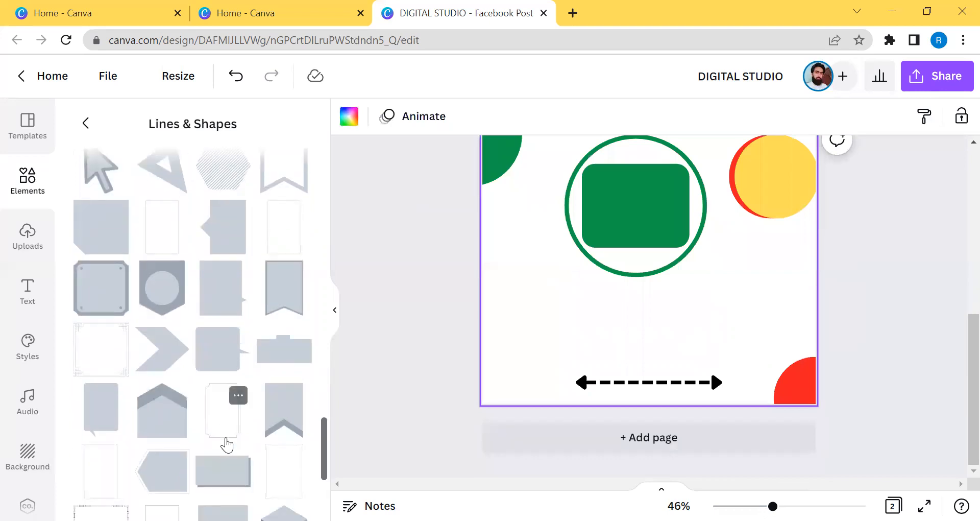
scroll(230, 456, "down", 2)
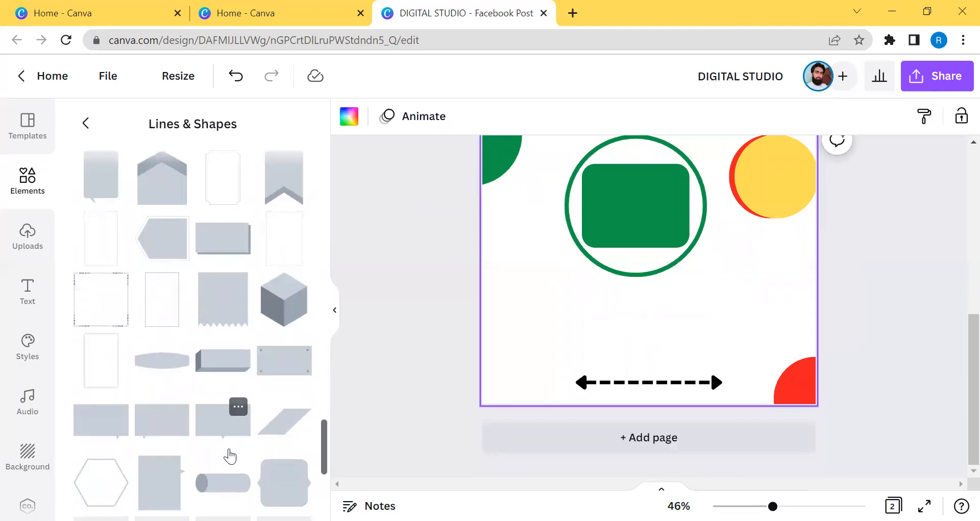
scroll(230, 455, "down", 3)
left_click(223, 333)
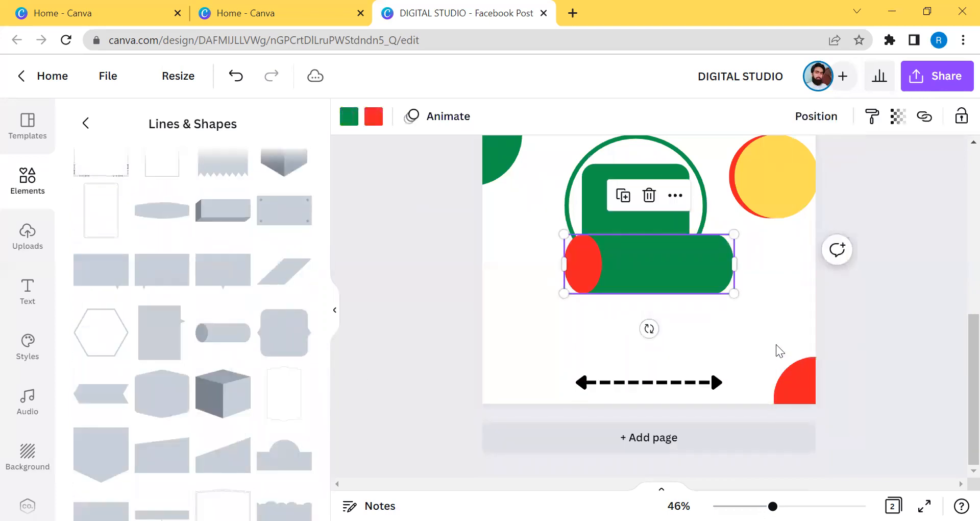
left_click_drag(682, 281, 698, 352)
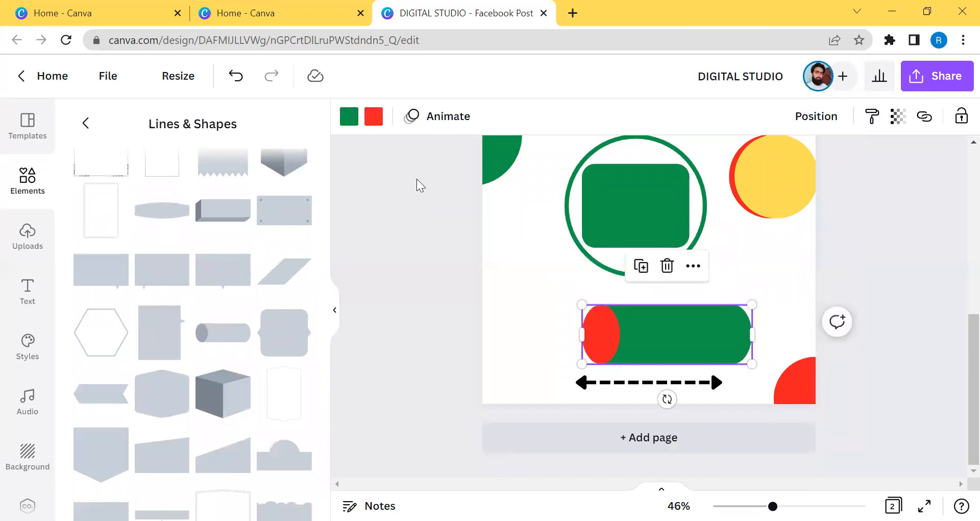
Recolour the cylinder's red end yellow and move the cylinder toward the page's left edge.
left_click(365, 117)
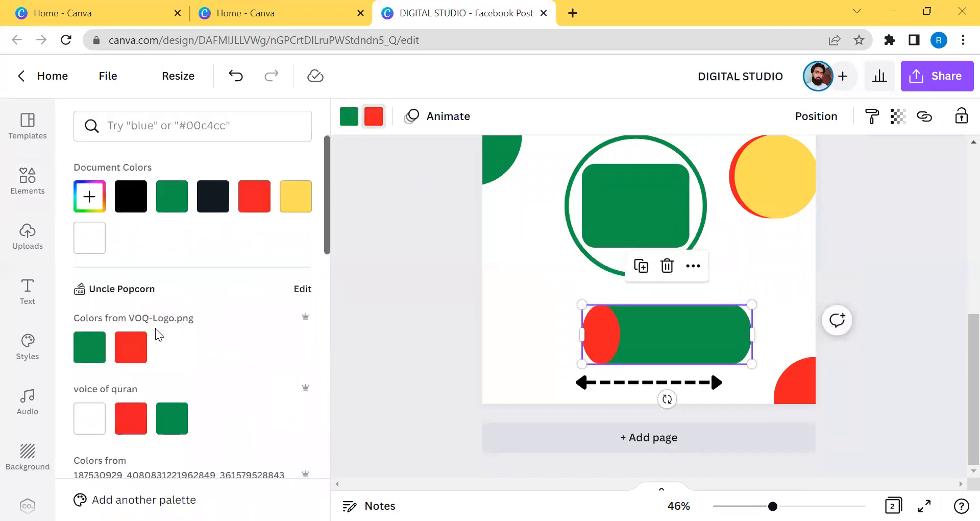
left_click(299, 210)
left_click(650, 359)
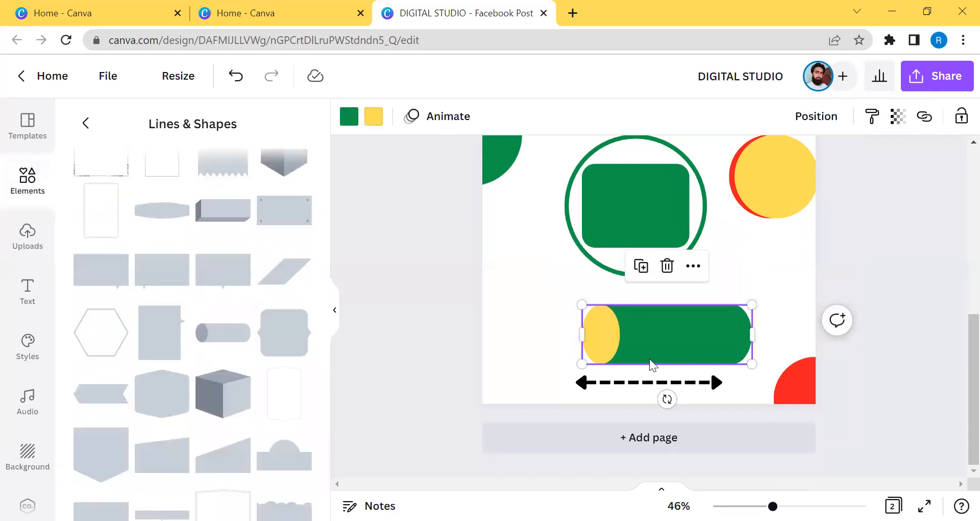
left_click_drag(579, 352, 576, 325)
Add the two-sided corner border shape and resize it to frame the cylinder's upper-left corner at the page's left edge.
scroll(151, 375, "down", 10)
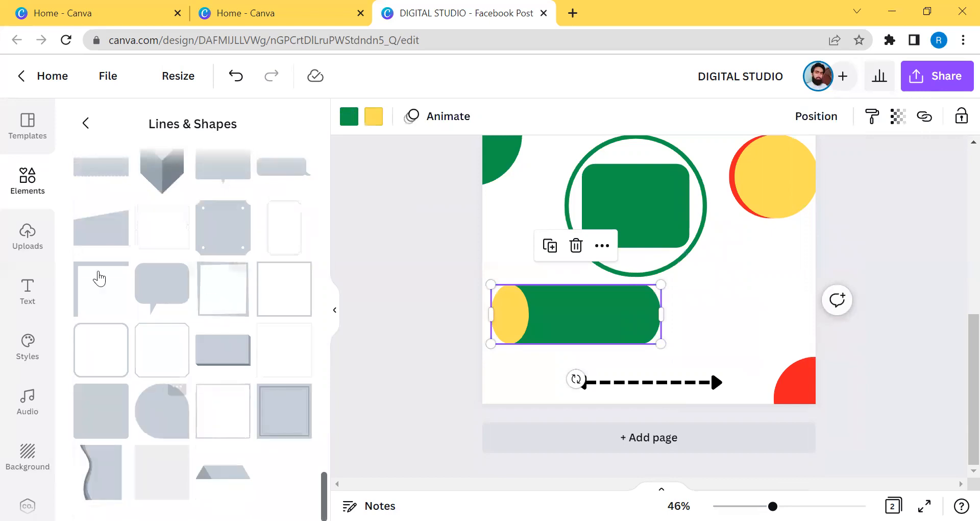
left_click(97, 277)
scroll(607, 385, "up", 4)
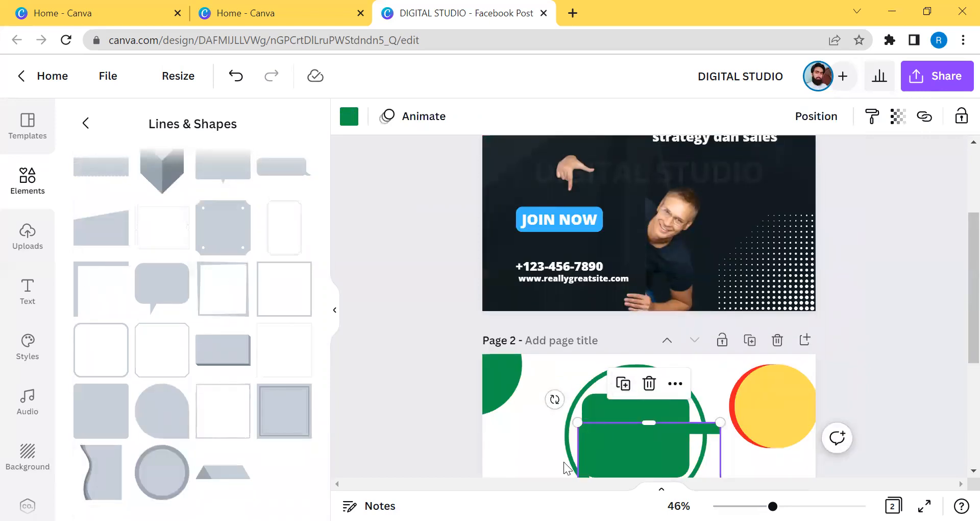
scroll(659, 434, "down", 5)
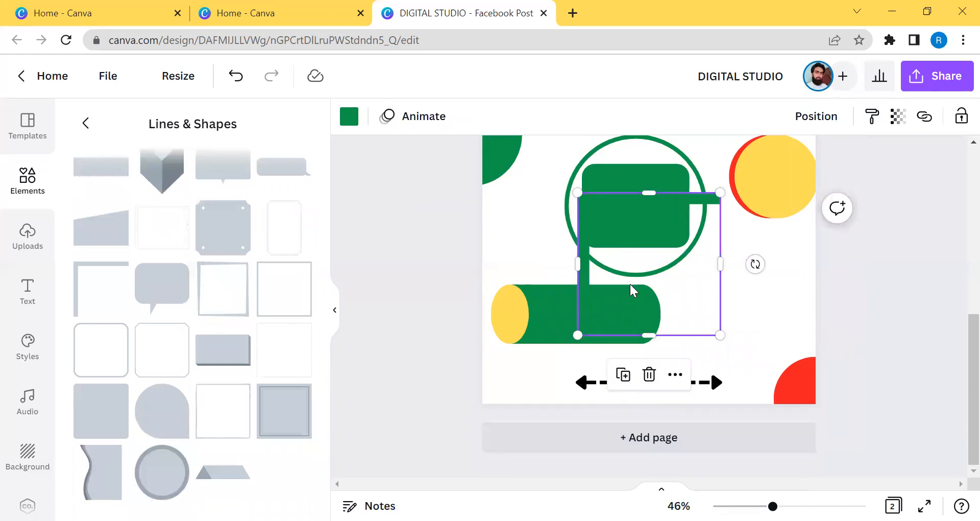
left_click_drag(578, 267, 486, 326)
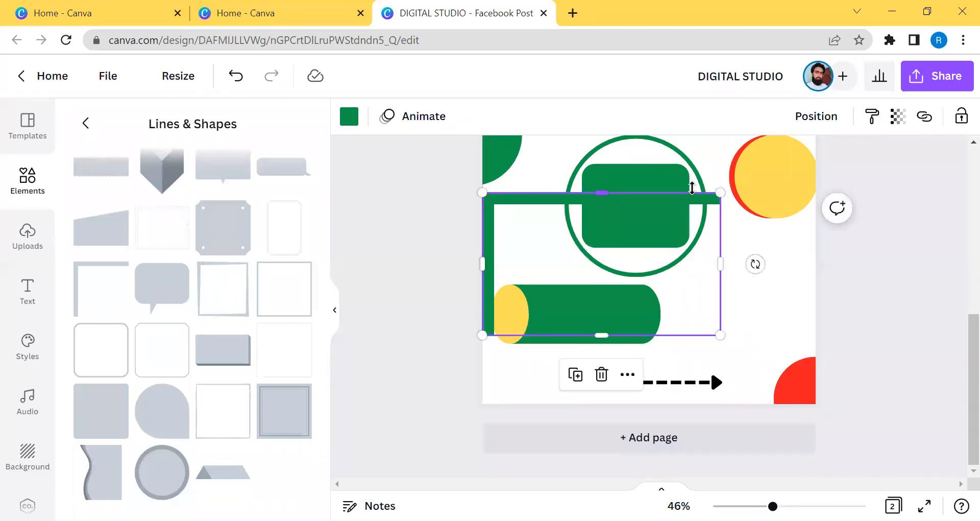
left_click_drag(719, 193, 549, 203)
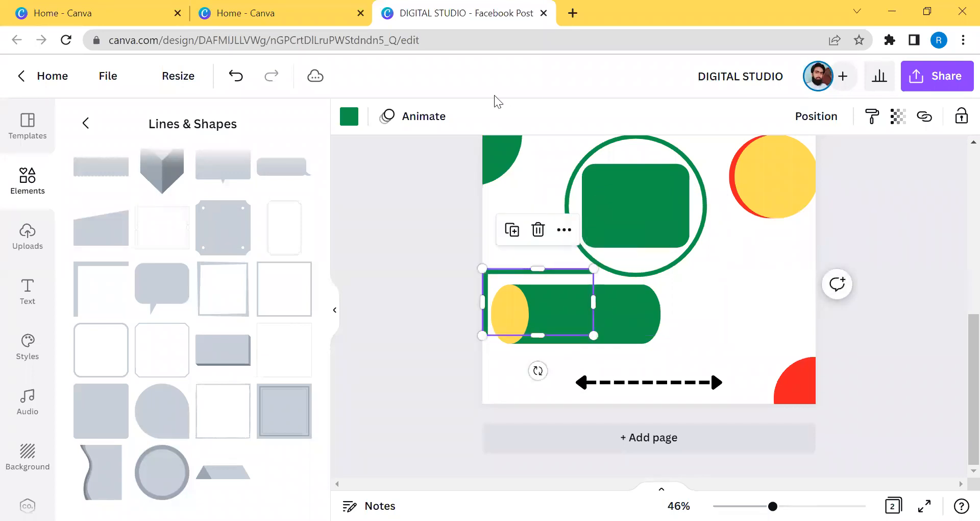
Delete the green circle outline and the green rounded rectangle inside it from page 2.
left_click(718, 324)
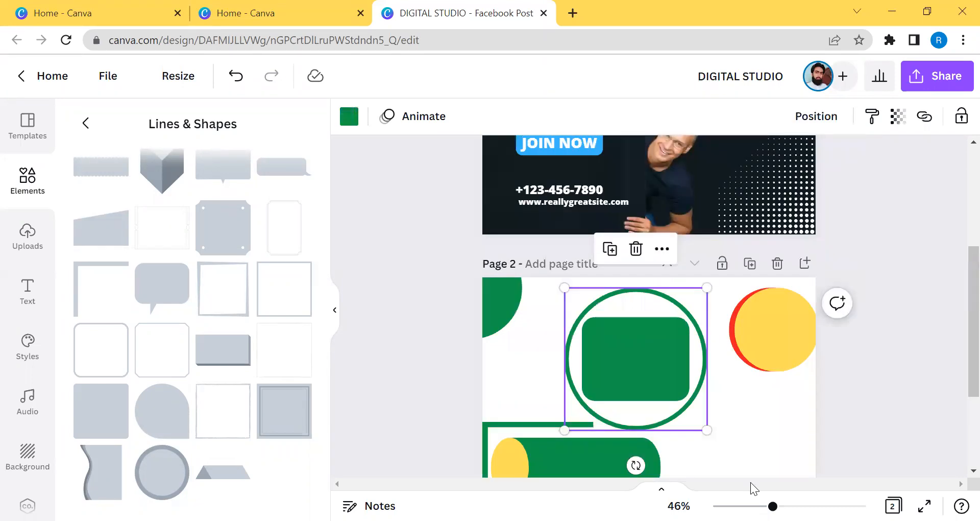
scroll(682, 435, "down", 3)
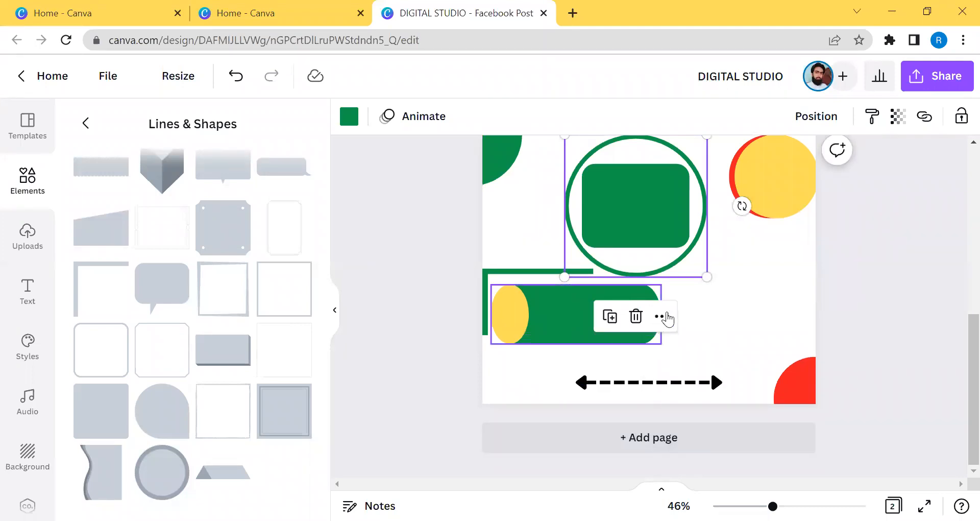
scroll(668, 318, "up", 3)
scroll(669, 316, "up", 1)
left_click_drag(706, 285, 641, 350)
left_click_drag(607, 397, 755, 440)
key("Delete")
left_click(586, 387)
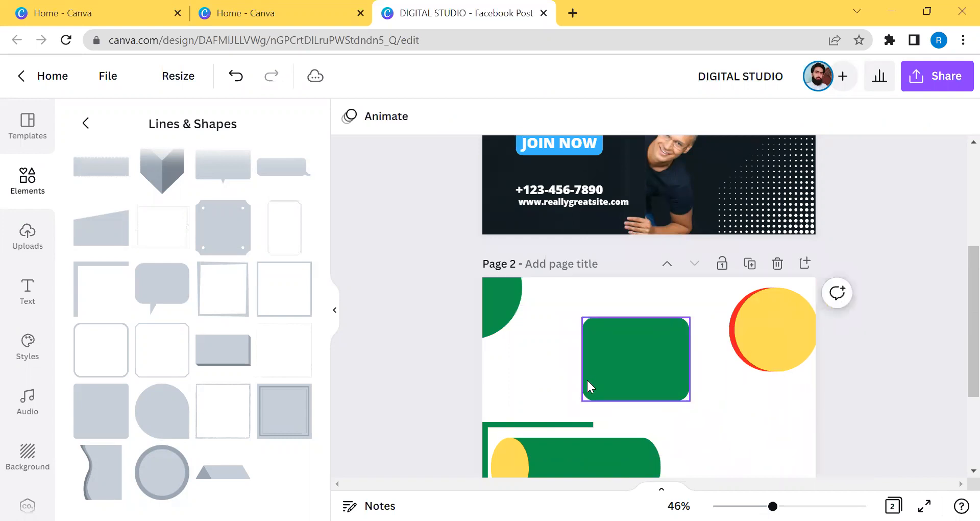
key("Delete")
Leave the Lines & Shapes list and search all elements for "Circle".
scroll(201, 383, "up", 2)
scroll(202, 383, "up", 5)
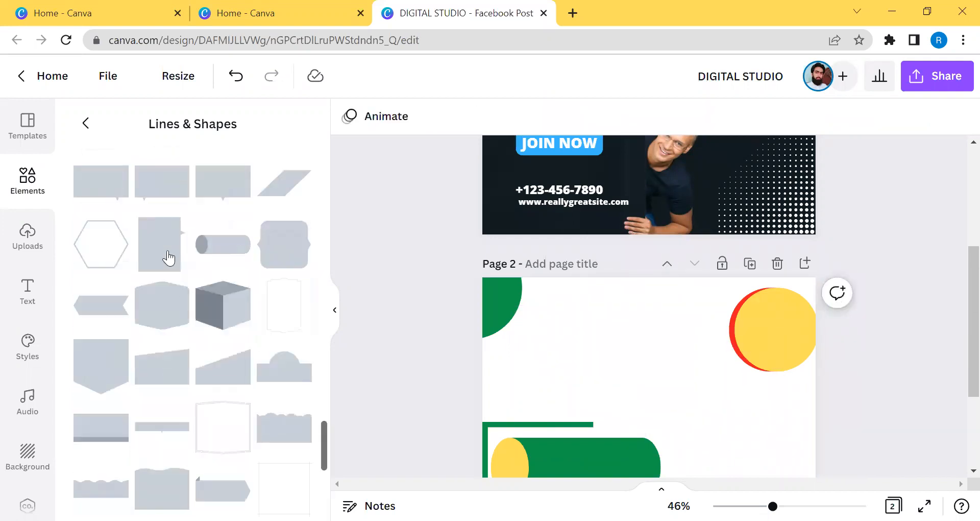
left_click(88, 124)
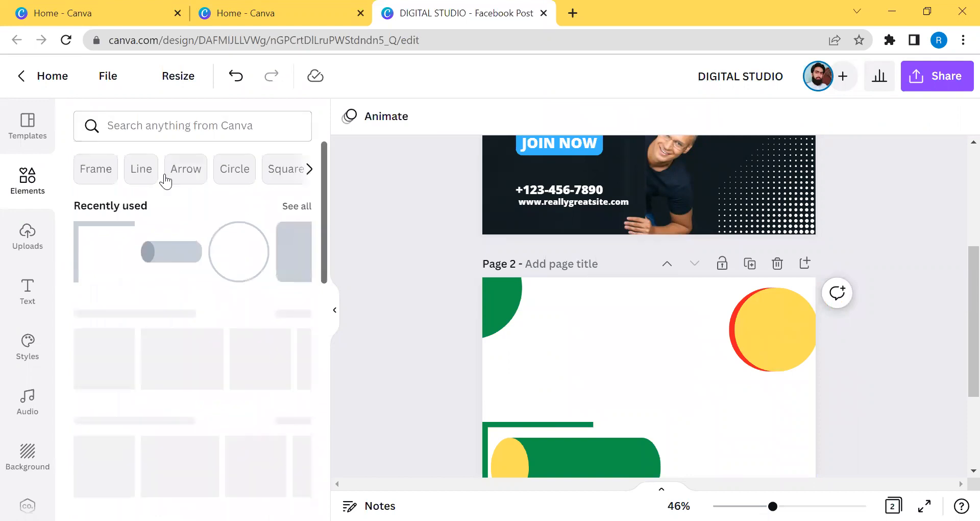
left_click(213, 128)
type("cirle")
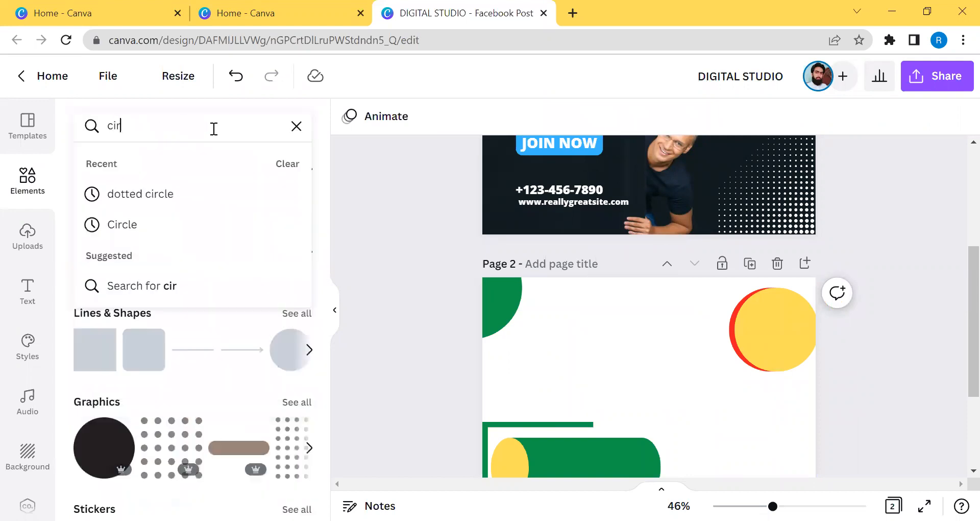
key("Return")
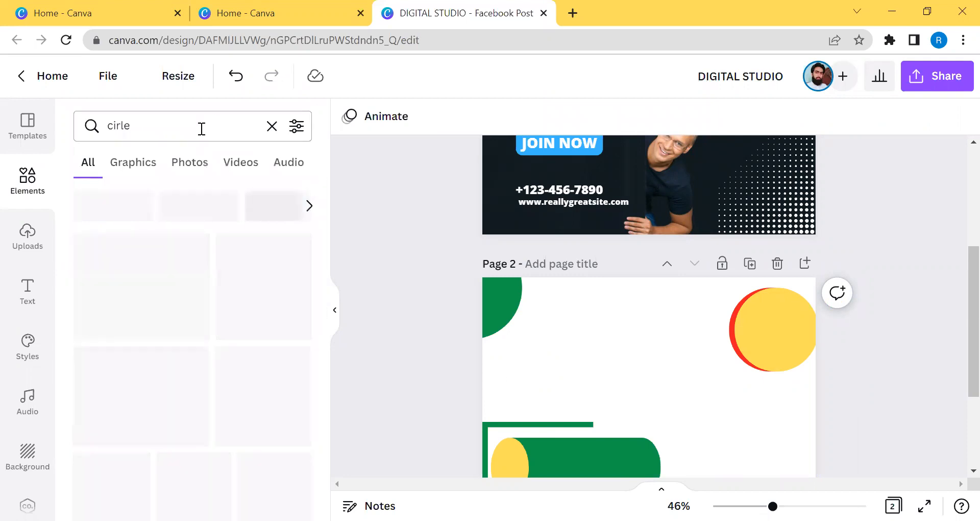
left_click(172, 124)
key("BackSpace")
key("BackSpace")
key("BackSpace")
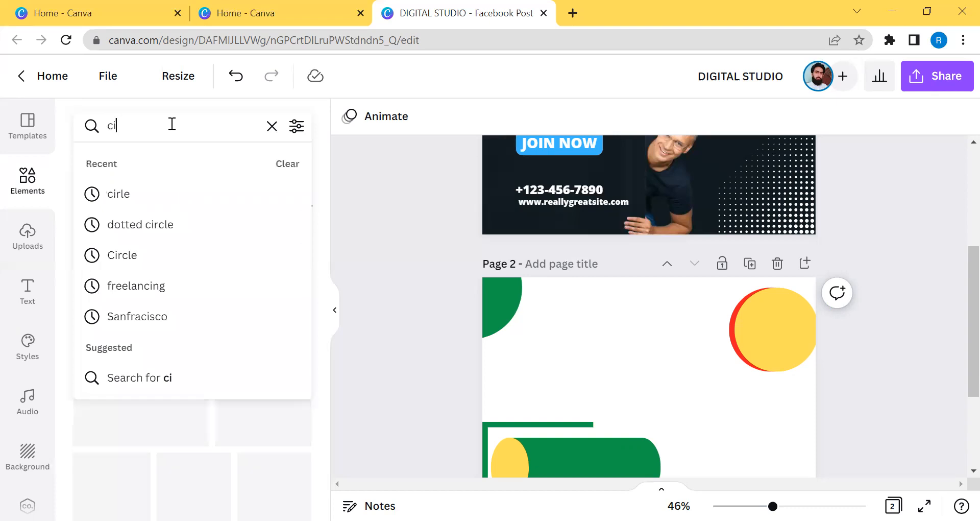
left_click(144, 254)
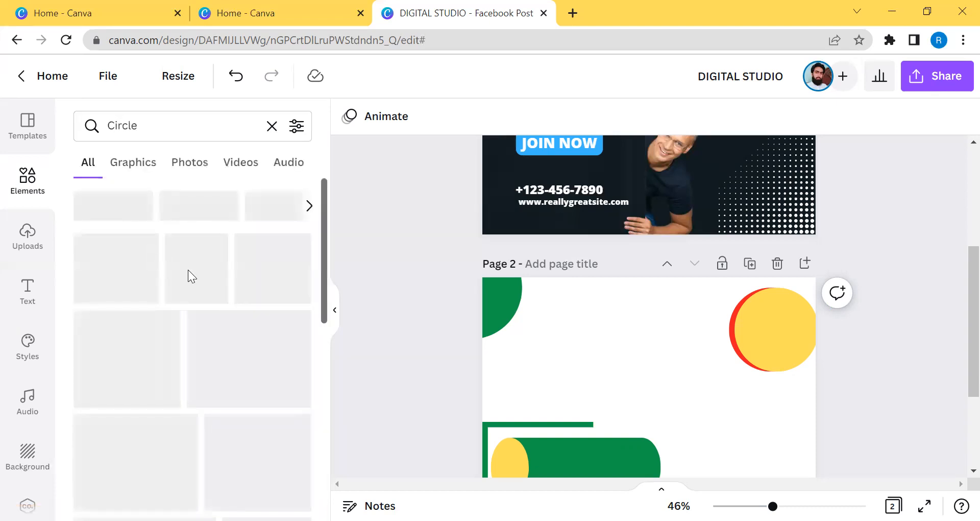
Move the green cylinder slightly right and down, and shift the corner border further down the page's left edge.
scroll(604, 326, "down", 3)
left_click_drag(605, 390, 642, 408)
left_click_drag(495, 348, 495, 420)
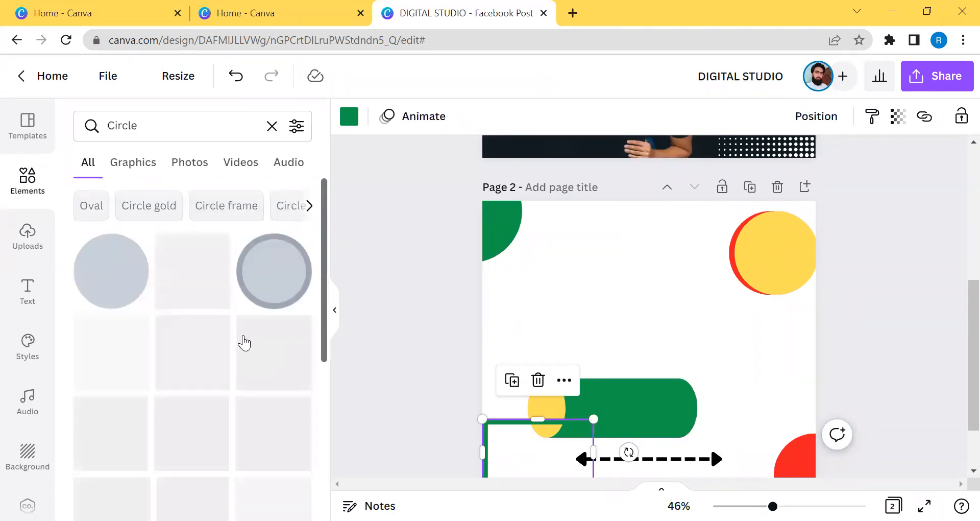
Try a circle outline from the search results in the upper middle of page 2, and delete it.
scroll(300, 376, "down", 3)
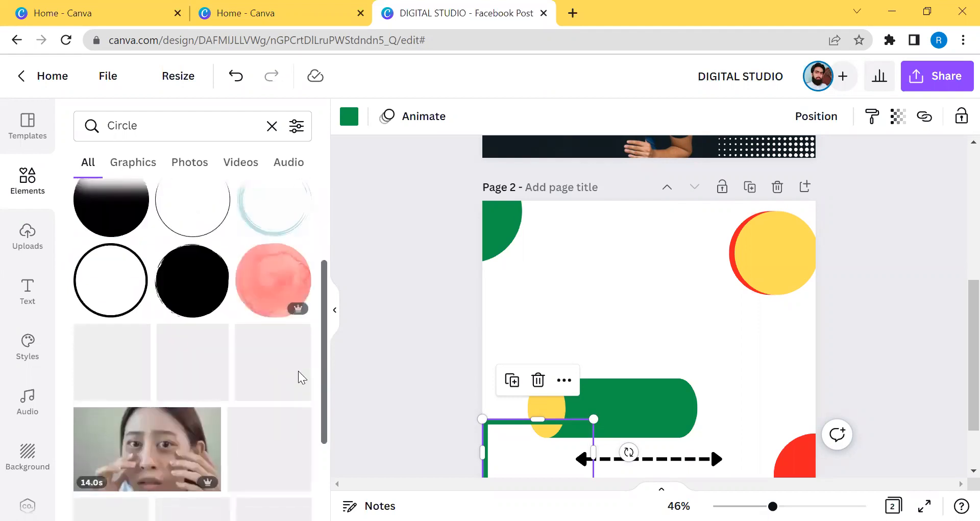
scroll(123, 303, "up", 3)
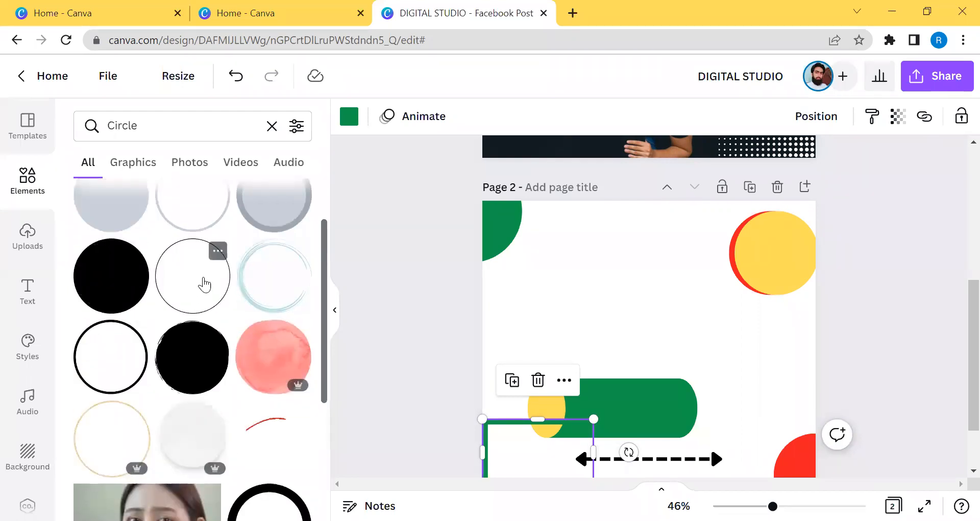
left_click(203, 274)
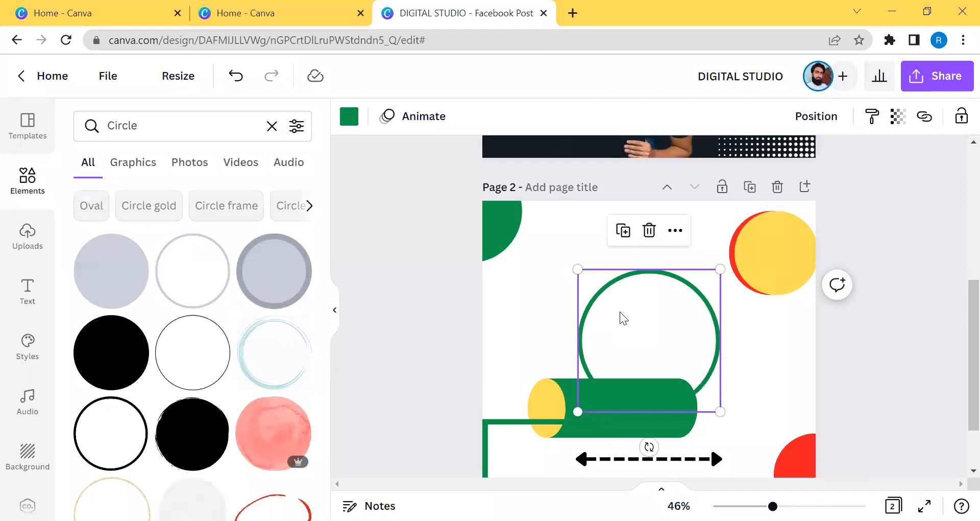
left_click_drag(609, 278, 599, 267)
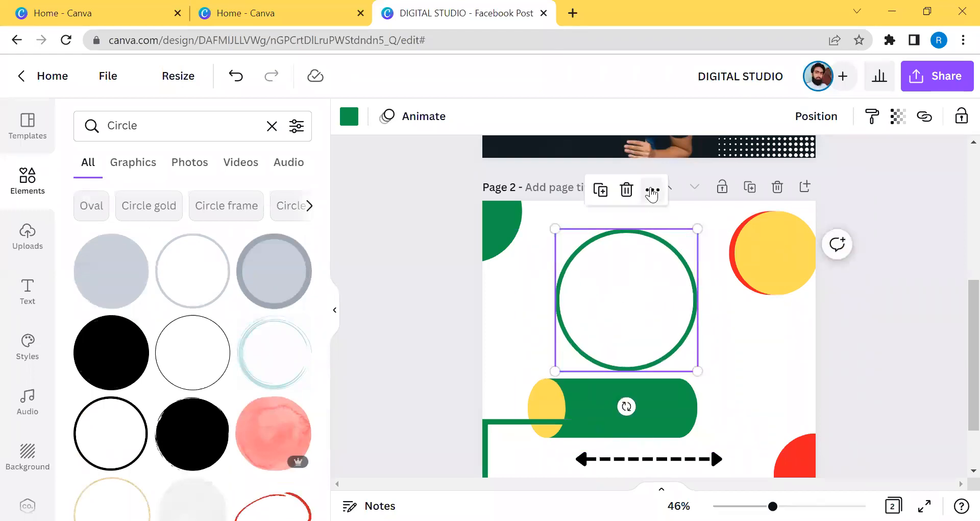
left_click(651, 192)
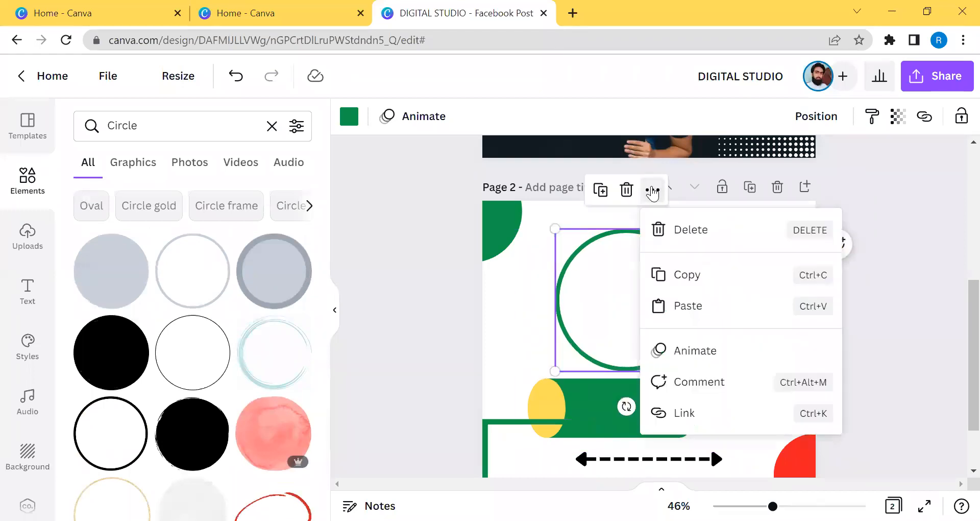
left_click(525, 334)
left_click(651, 325)
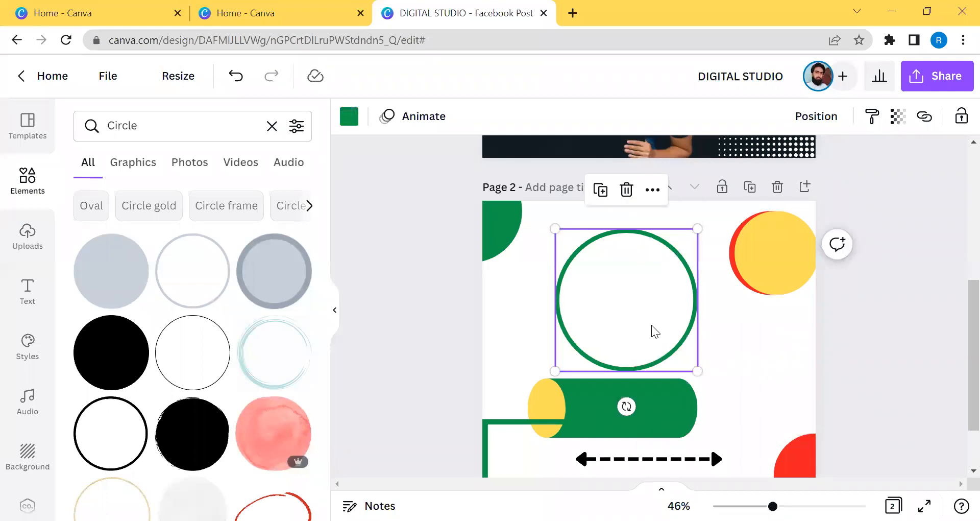
key("Delete")
Add the light-blue brush-stroke circle from the results and enlarge it in the upper middle of page 2.
left_click(286, 357)
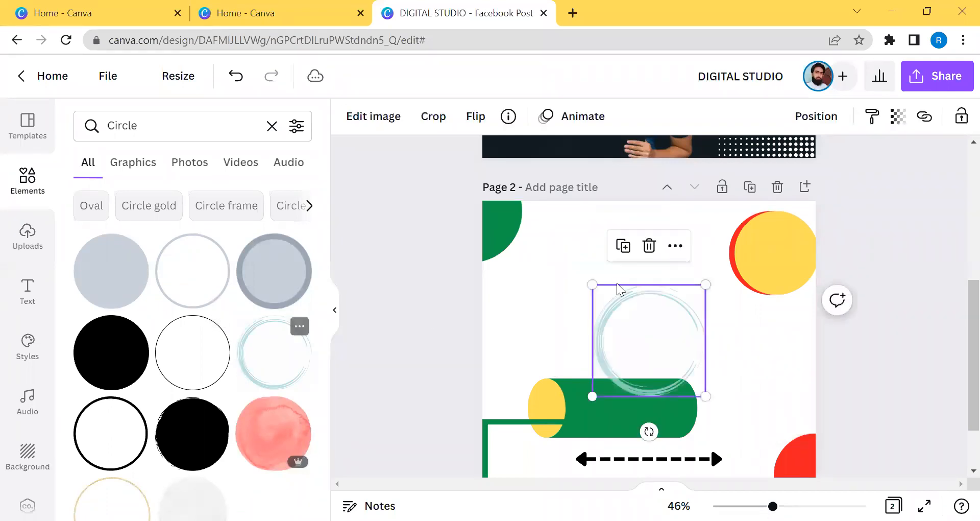
mouse_move(689, 319)
left_mouse_down()
mouse_move(680, 281)
mouse_move(659, 287)
left_mouse_up()
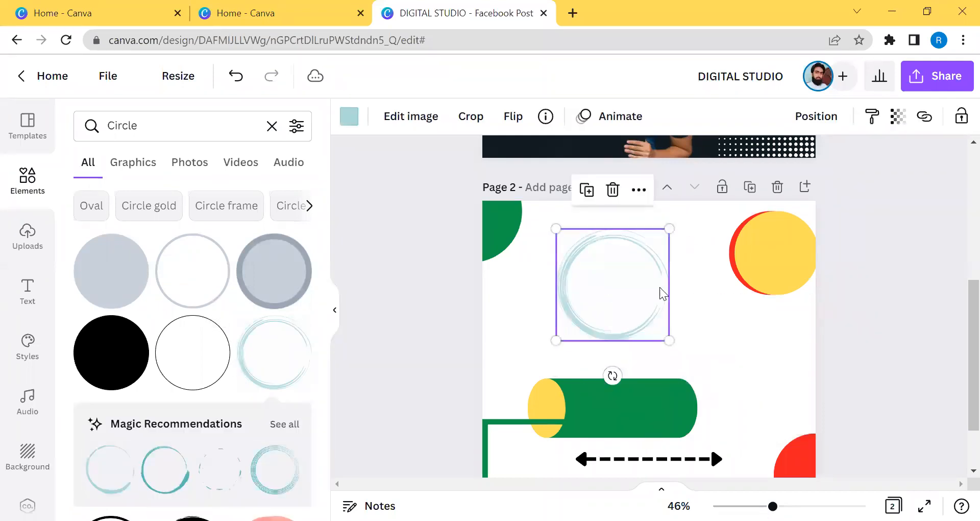
left_click(677, 339)
left_click(656, 331)
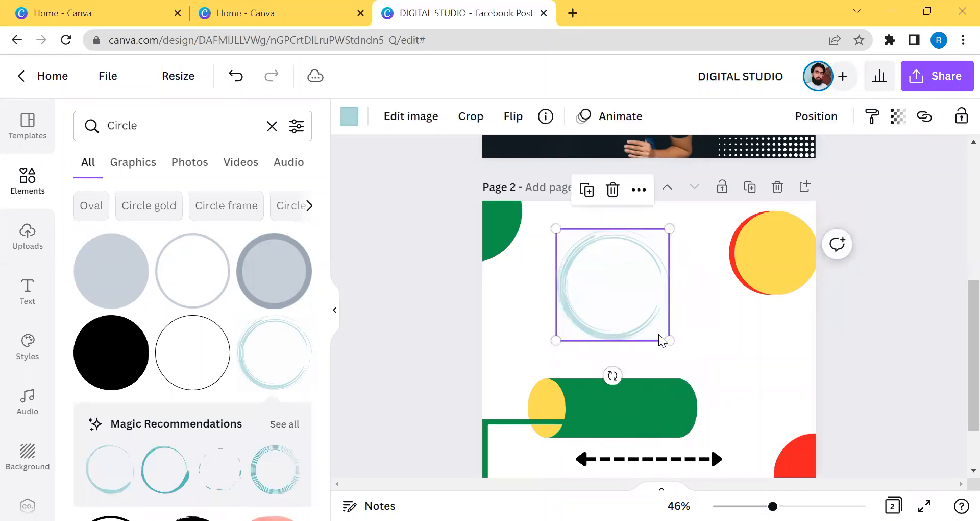
left_click_drag(664, 341, 691, 357)
left_click_drag(597, 322, 598, 312)
Crop off the left side of the light-blue brush-stroke circle and apply the crop.
left_click(466, 119)
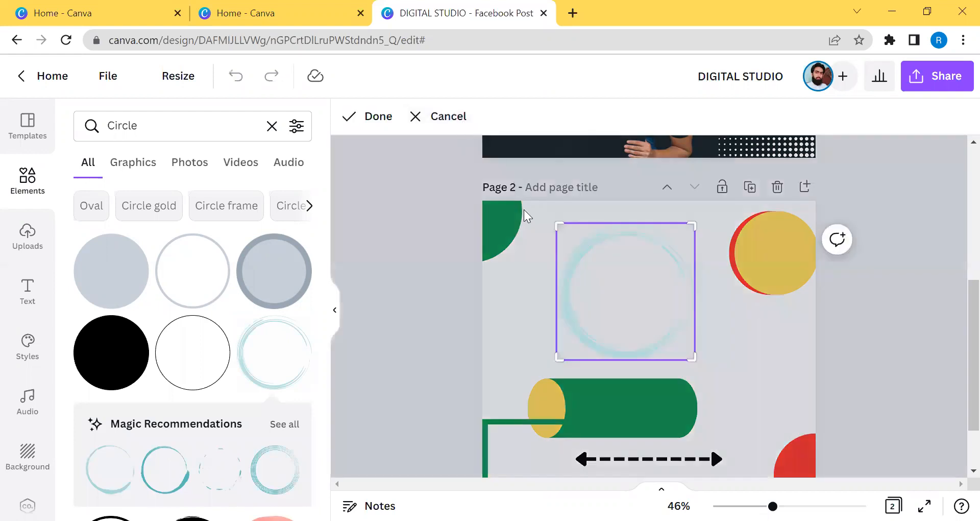
left_click_drag(693, 227, 709, 244)
left_click_drag(552, 360, 582, 359)
left_click_drag(689, 246, 696, 228)
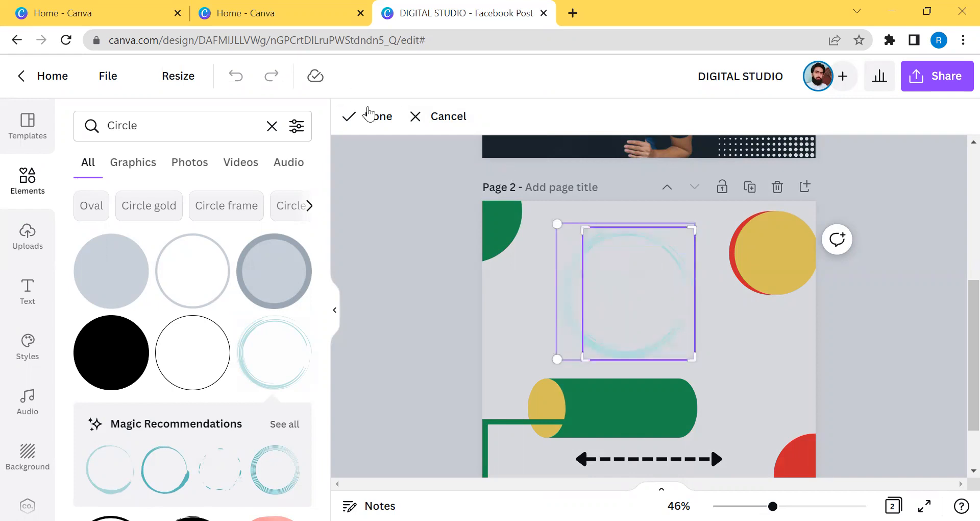
left_click(368, 115)
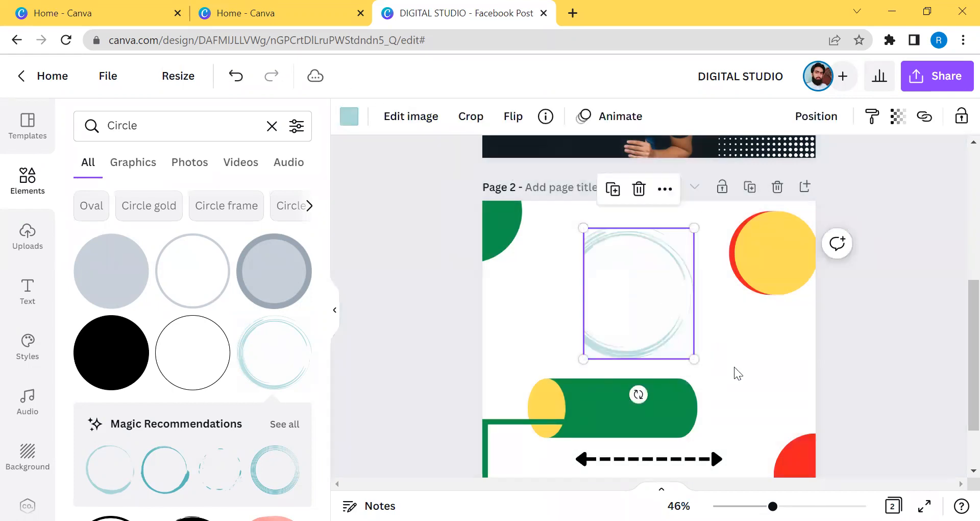
Rotate the cropped light-blue brush-stroke circle about a quarter turn clockwise and shift it slightly.
left_click_drag(638, 394, 465, 292)
left_click(753, 341)
left_click(634, 347)
left_click_drag(648, 330, 634, 338)
Crop off the upper part of the brush-stroke circle, and place it tilted beside the green quarter circle in page 2's upper-left corner.
double_click(628, 334)
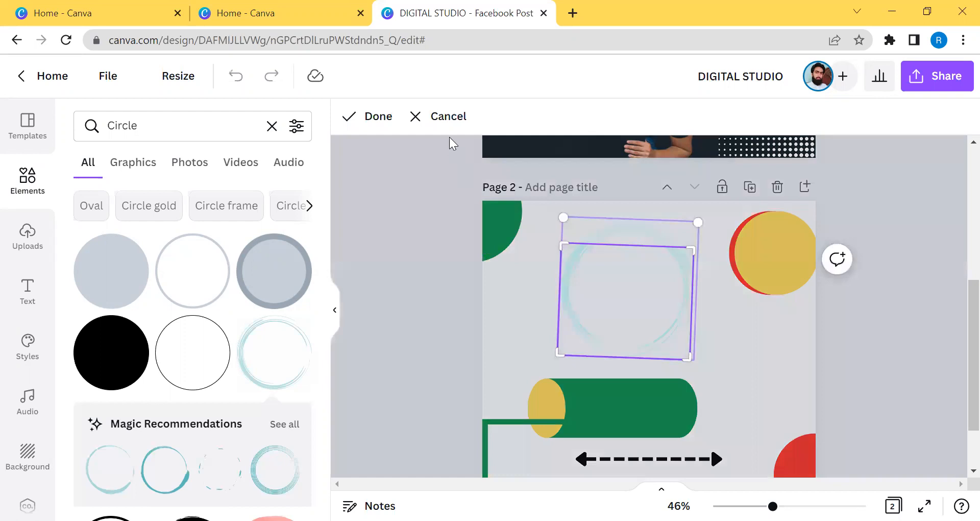
left_click_drag(690, 250, 697, 284)
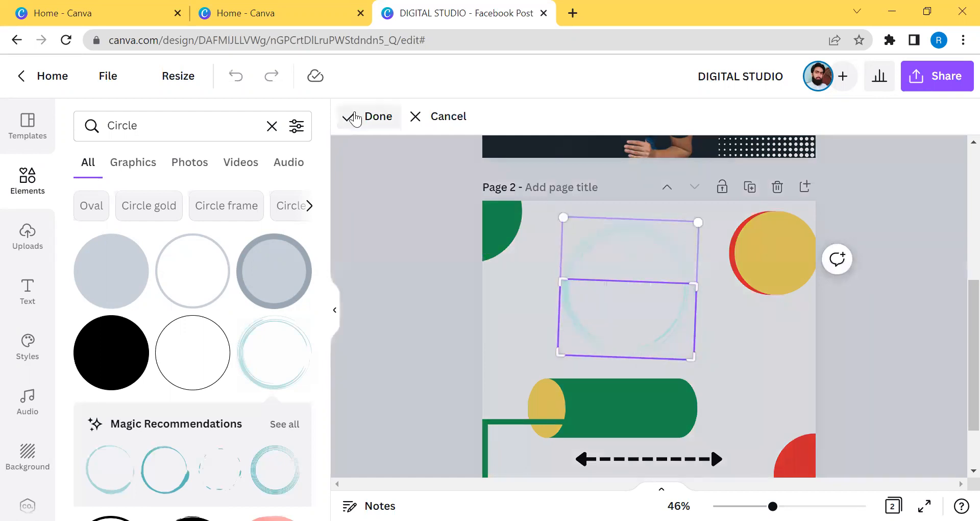
left_click(356, 119)
left_click_drag(523, 314, 565, 356)
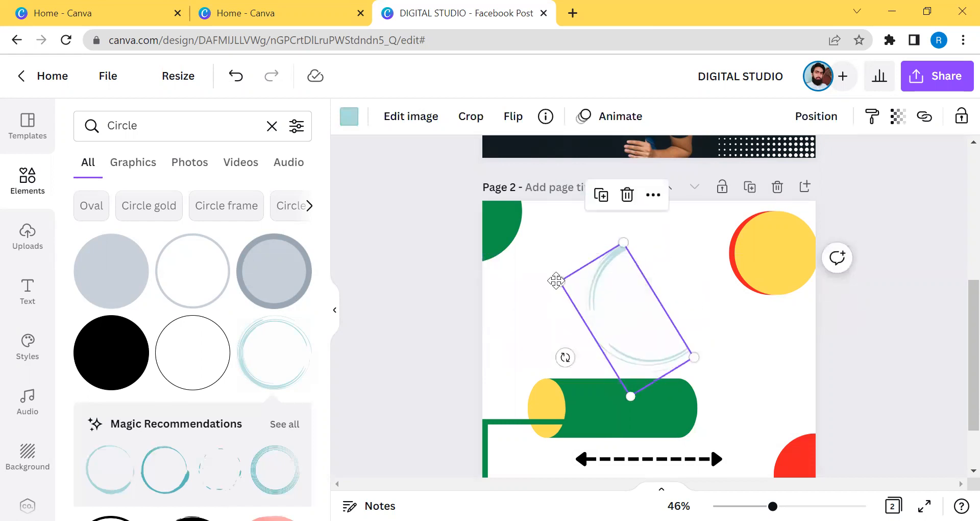
left_click_drag(627, 315, 559, 249)
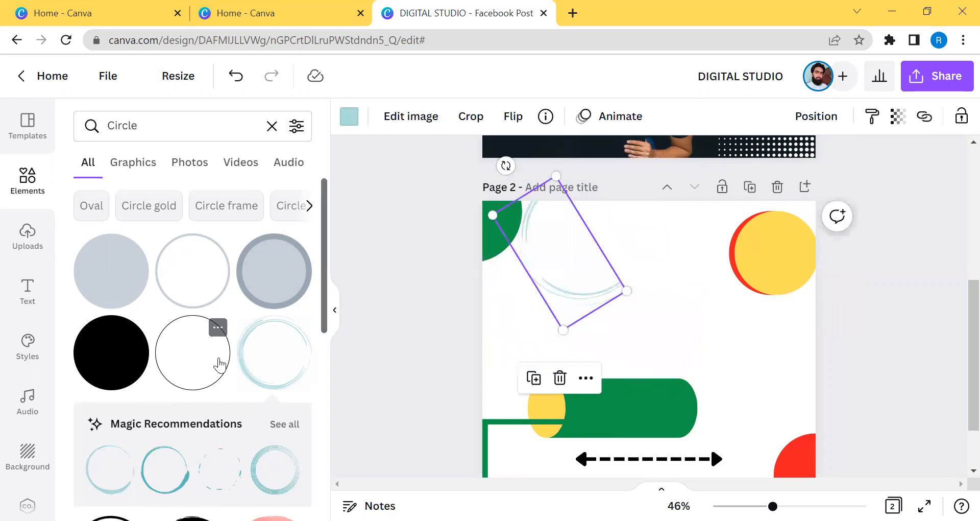
Add the thin black circle outline in the upper middle of page 2 and crop off its right edge.
left_click(220, 363)
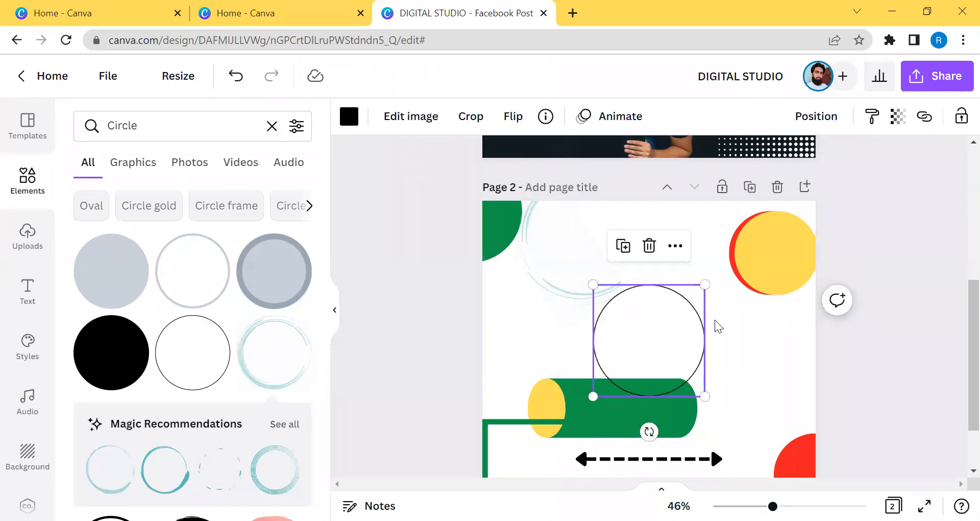
left_click_drag(684, 337, 704, 300)
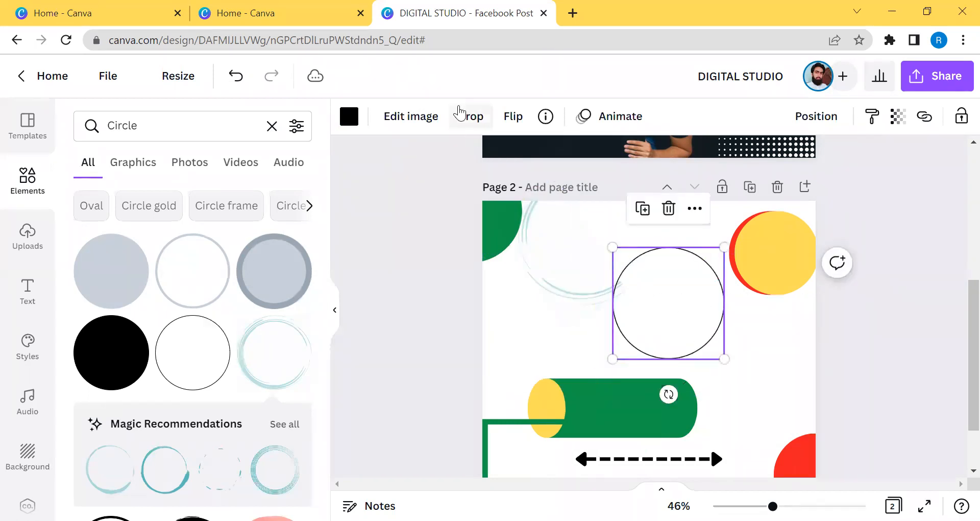
left_click(464, 116)
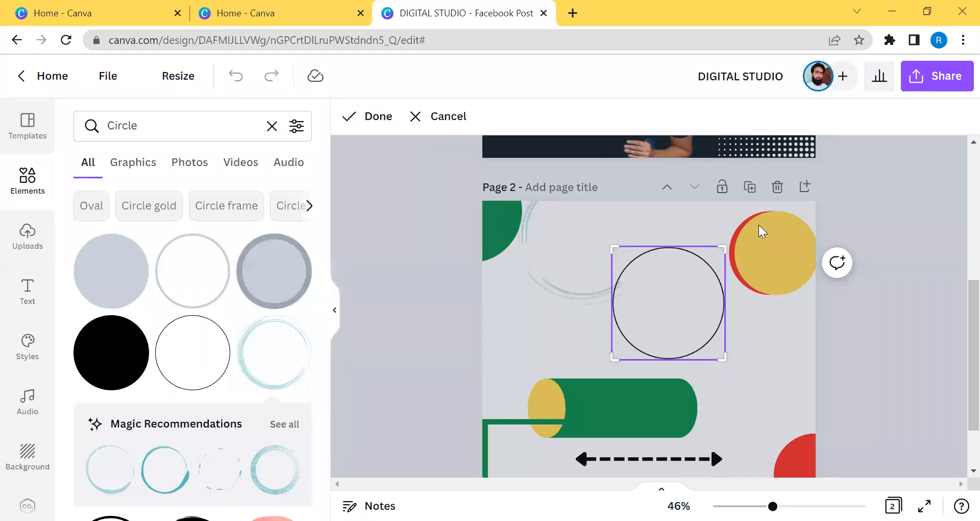
mouse_move(722, 249)
left_mouse_down()
mouse_move(723, 271)
mouse_move(691, 256)
mouse_move(715, 252)
mouse_move(705, 246)
left_mouse_up()
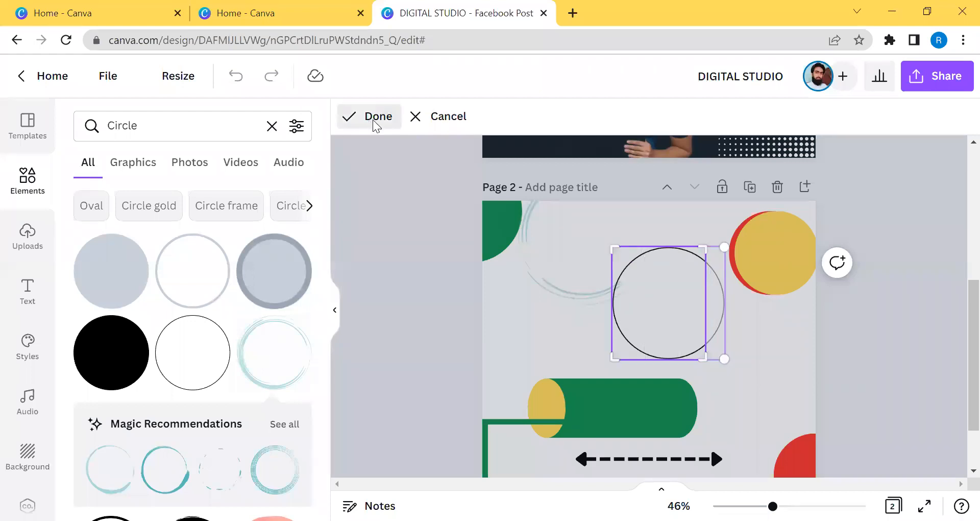
left_click(375, 117)
Tilt the cropped black circle outline slightly counterclockwise above the green cylinder.
left_click(750, 306)
mouse_move(669, 335)
left_mouse_down()
mouse_move(684, 335)
mouse_move(658, 340)
left_mouse_up()
left_click_drag(666, 408, 695, 400)
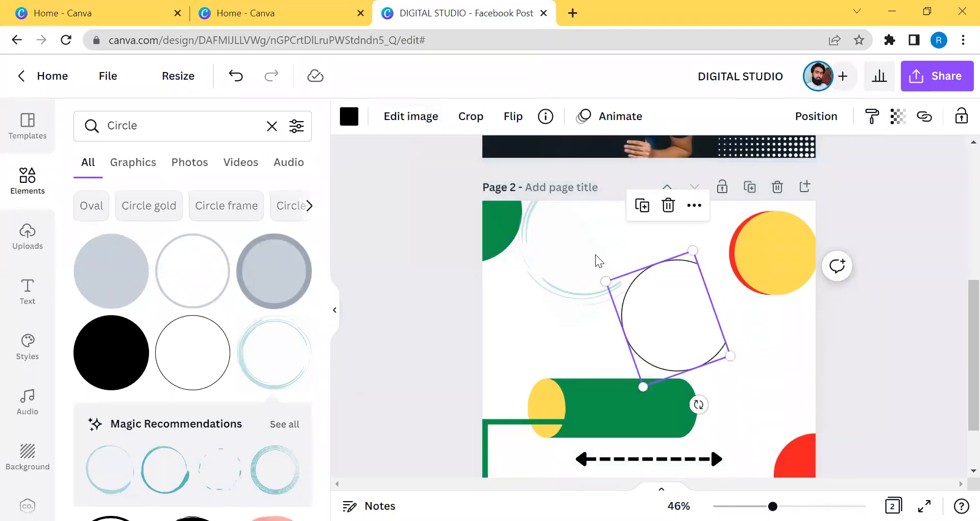
Add a blank third page to the design and clear the Circle element search.
scroll(765, 313, "down", 2)
left_click(622, 444)
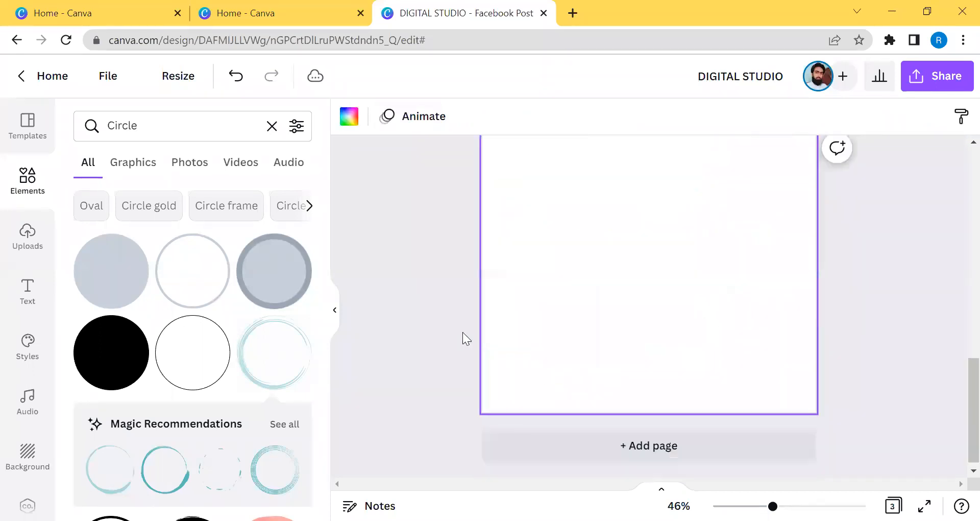
left_click(282, 132)
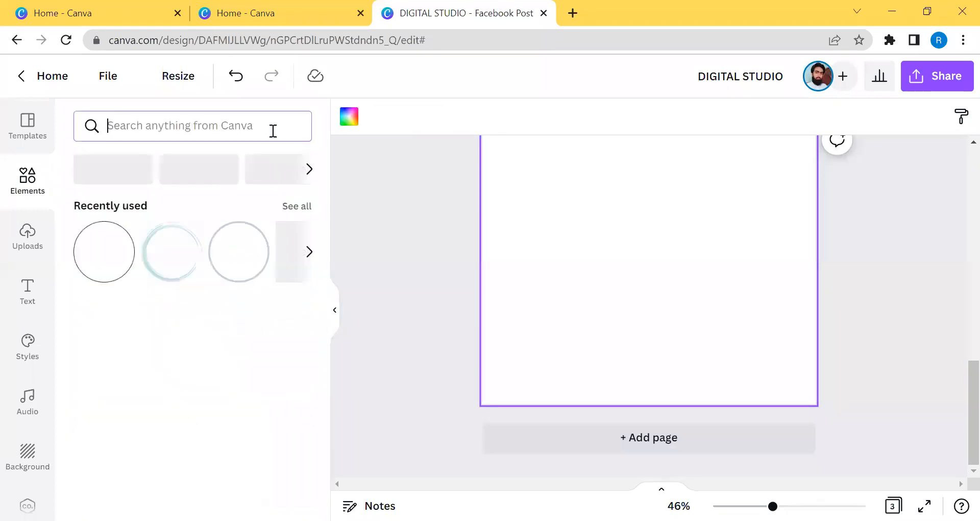
Add the dense dot-grid graphic from the Magic recommendations and shrink it into page 3's upper-right corner.
scroll(249, 271, "down", 2)
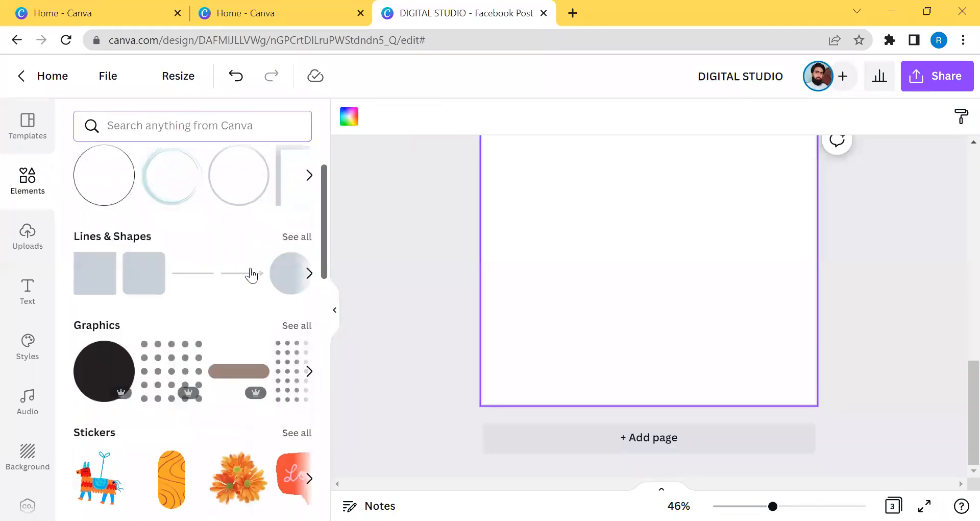
scroll(252, 283, "down", 2)
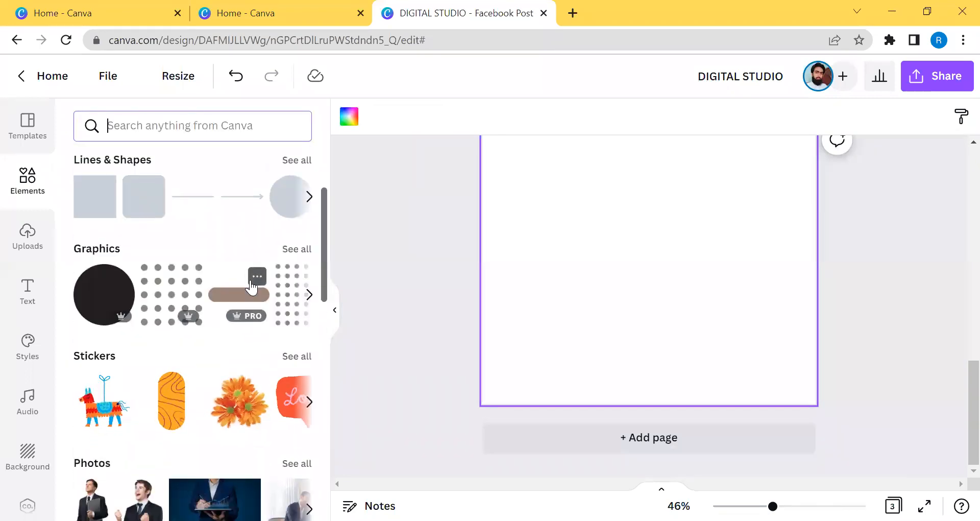
left_click(288, 248)
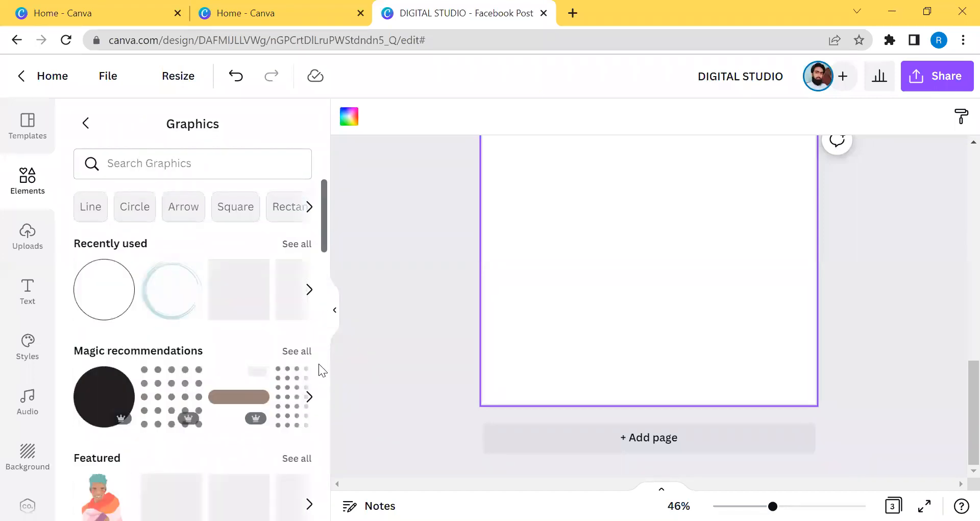
left_click(304, 352)
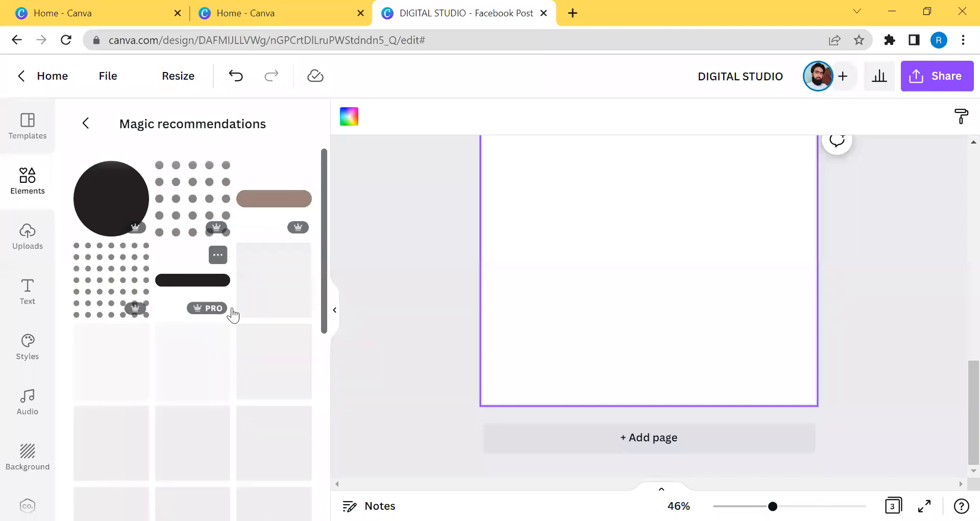
scroll(596, 241, "up", 2)
left_click(111, 280)
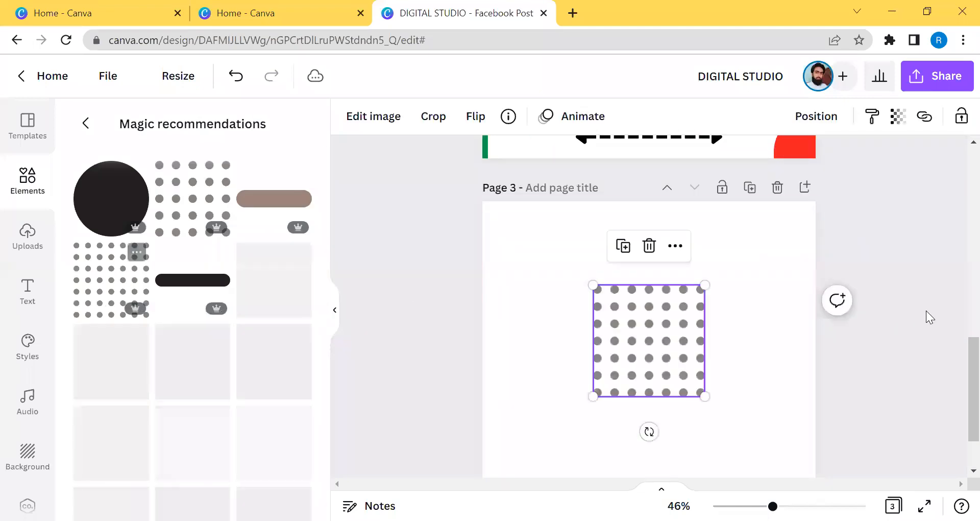
left_click_drag(703, 396, 801, 233)
left_click(899, 243)
Add the brown rounded bar from the Magic recommendations and place it in page 3's lower-left corner.
scroll(898, 246, "down", 2)
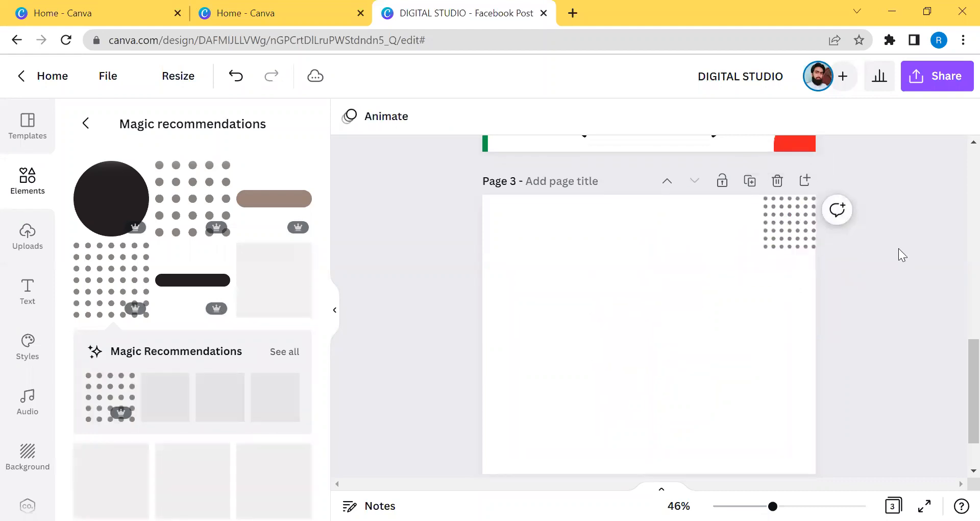
scroll(311, 339, "down", 1)
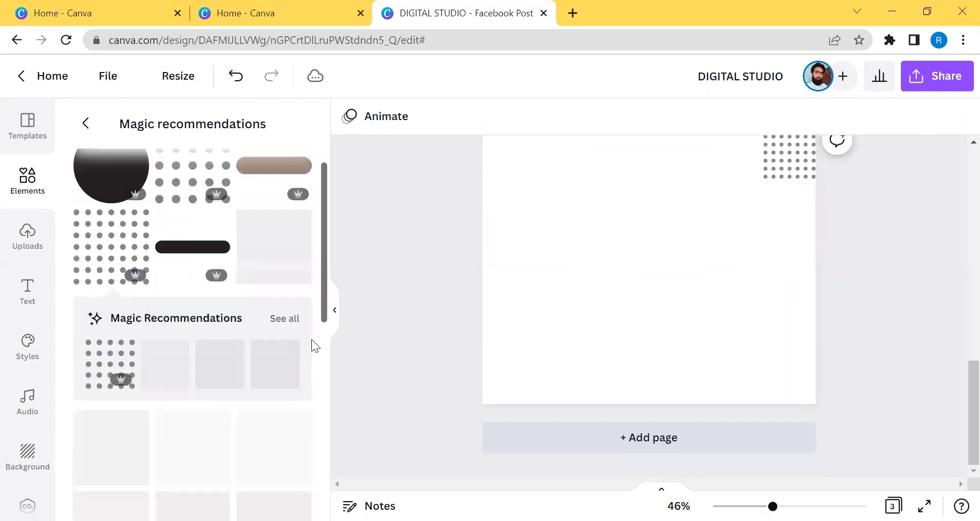
scroll(314, 342, "up", 1)
scroll(184, 346, "down", 5)
scroll(197, 356, "up", 5)
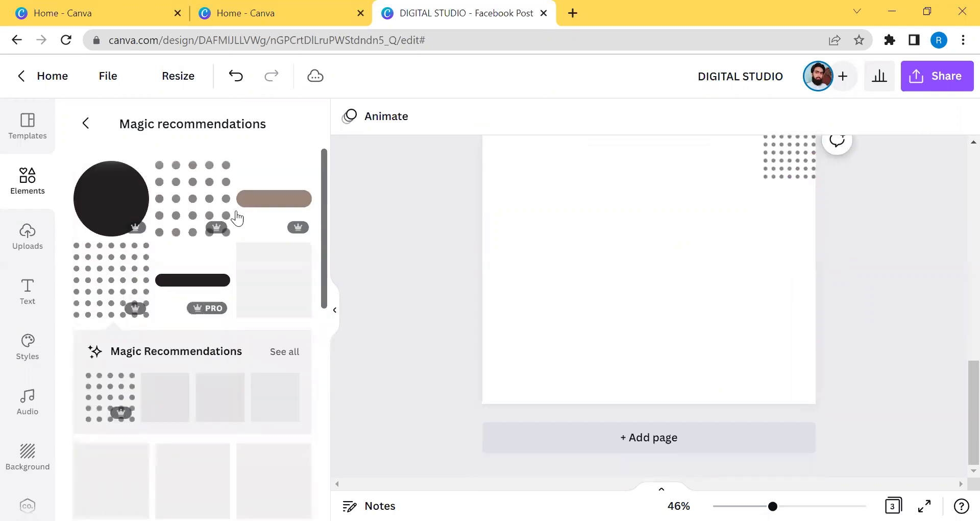
left_click(256, 205)
left_click_drag(670, 273, 584, 387)
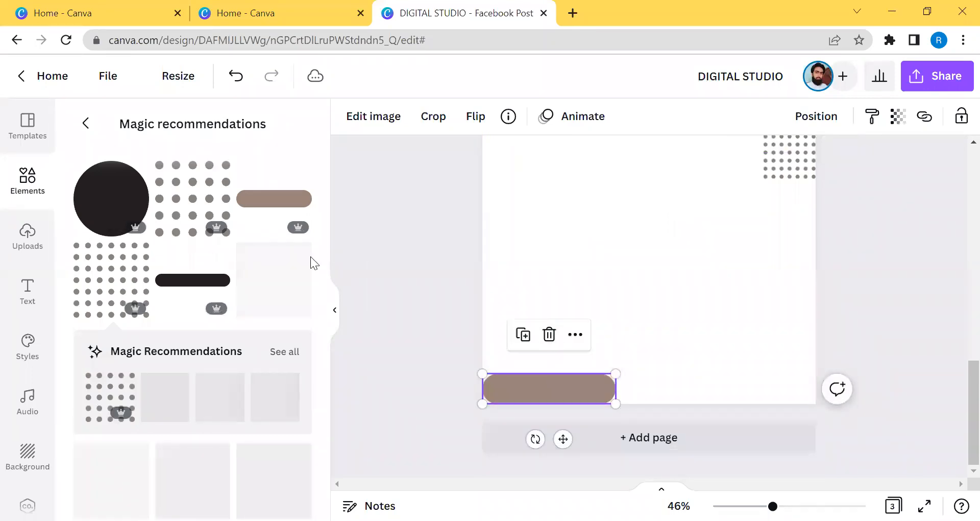
Add a second dense dot grid at page 3's upper-left corner and enlarge it to cover the whole page.
left_click(124, 284)
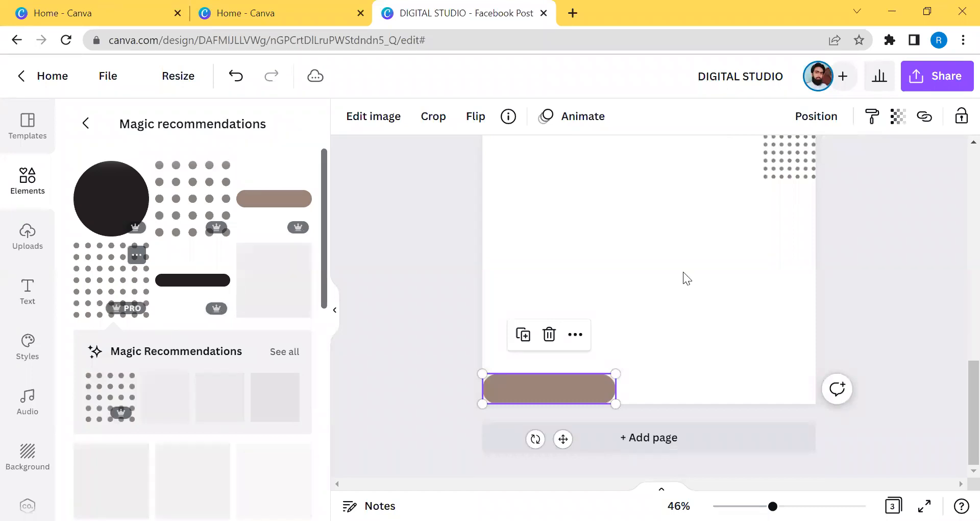
scroll(740, 306, "up", 3)
scroll(684, 414, "down", 4)
left_click_drag(655, 270, 511, 149)
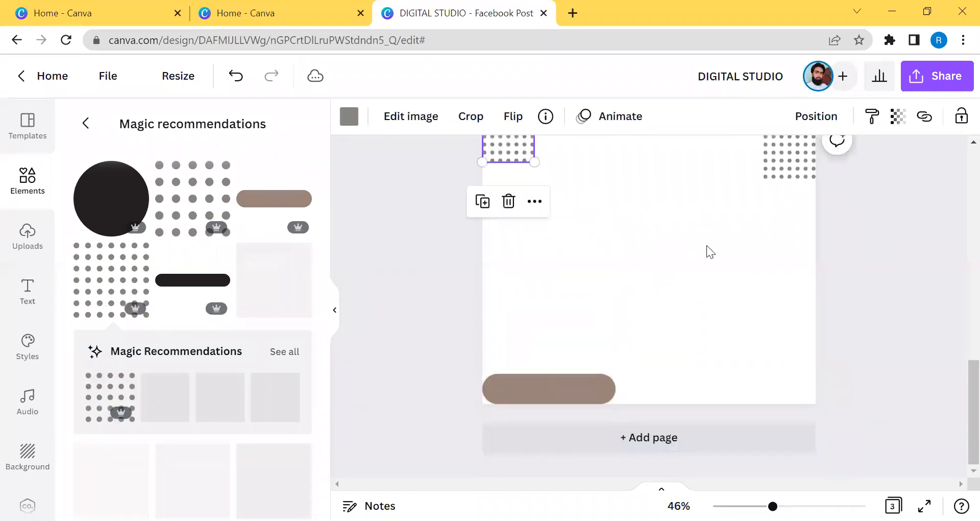
scroll(526, 316, "up", 3)
left_click_drag(679, 464, 834, 456)
scroll(728, 354, "up", 3)
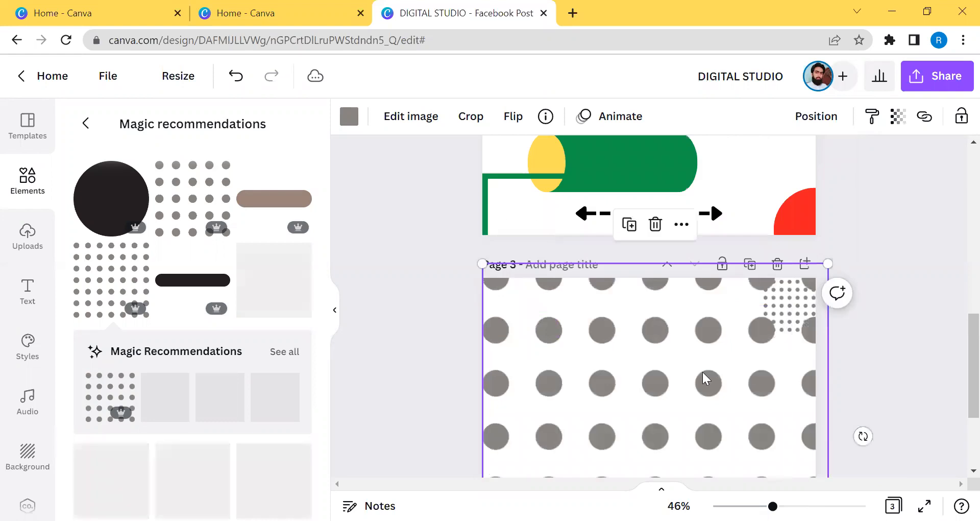
Lower the large dot grid's transparency value until it is a very faint background pattern.
left_click(896, 118)
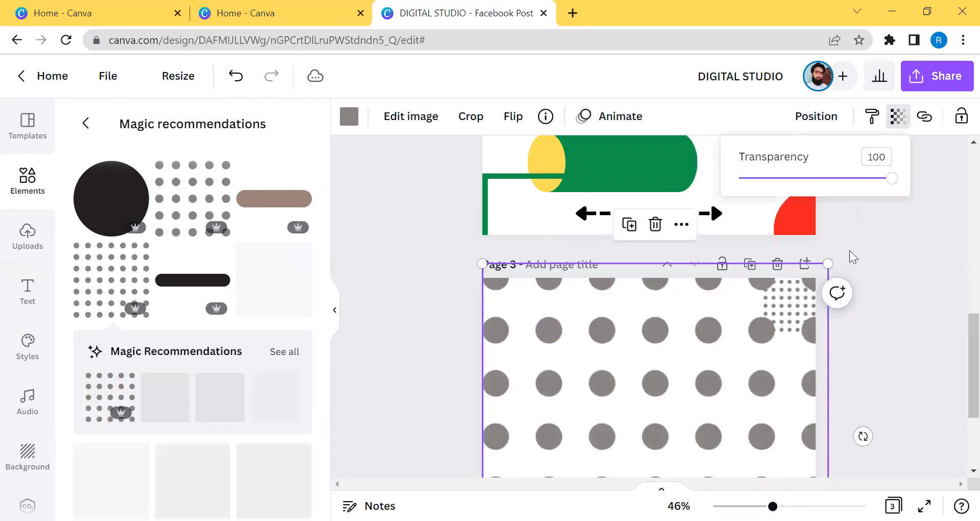
left_click_drag(821, 184, 740, 202)
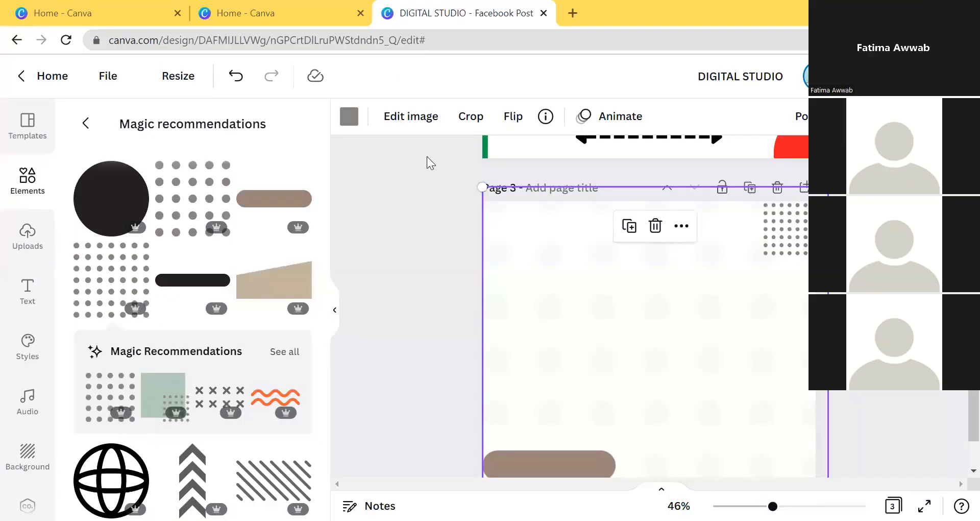
scroll(376, 343, "down", 2)
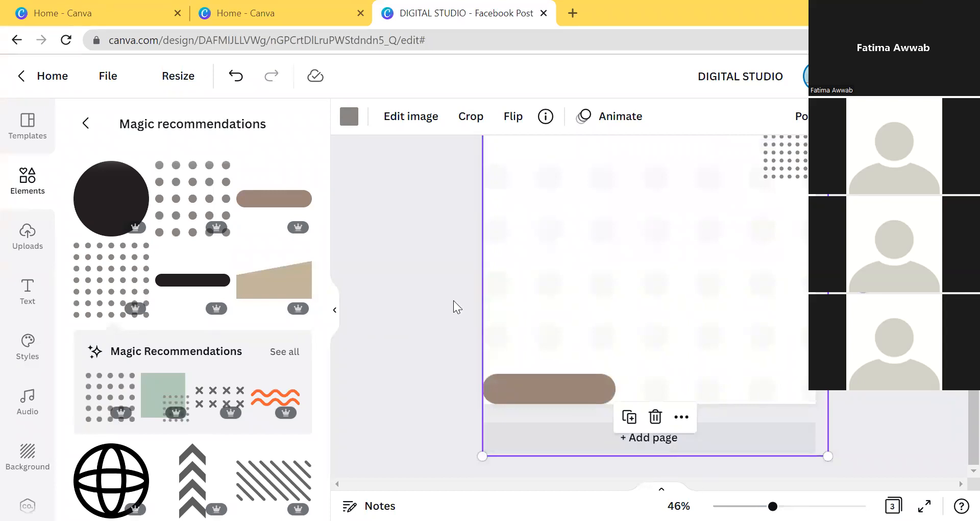
left_click(443, 264)
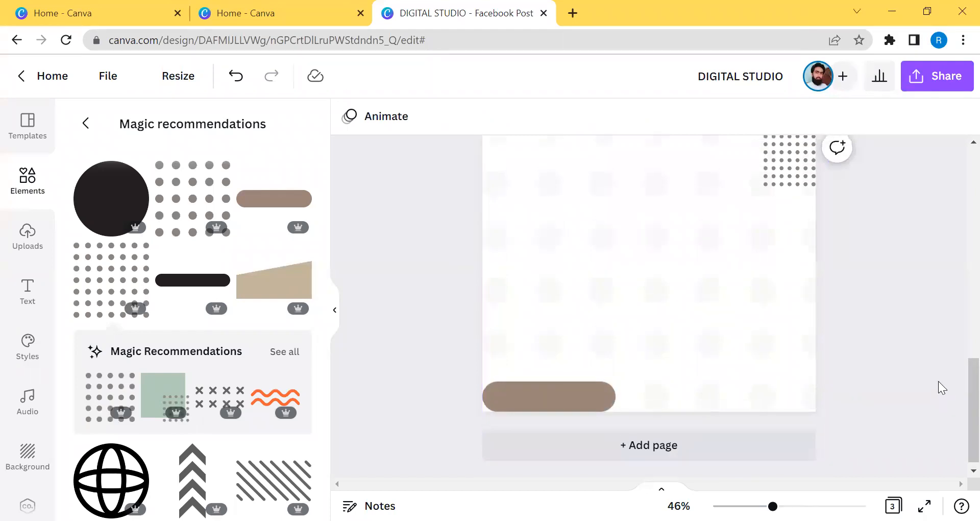
Add the grey diagonal-stripes graphic from the Magic recommendations and move it to page 3's upper-left corner.
scroll(627, 373, "up", 4)
scroll(406, 343, "down", 3)
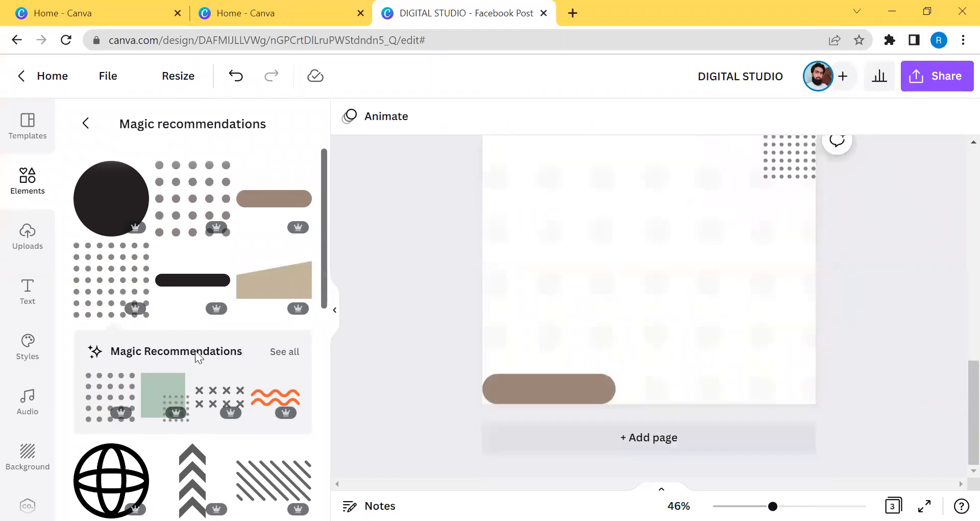
scroll(195, 350, "down", 3)
left_click(276, 339)
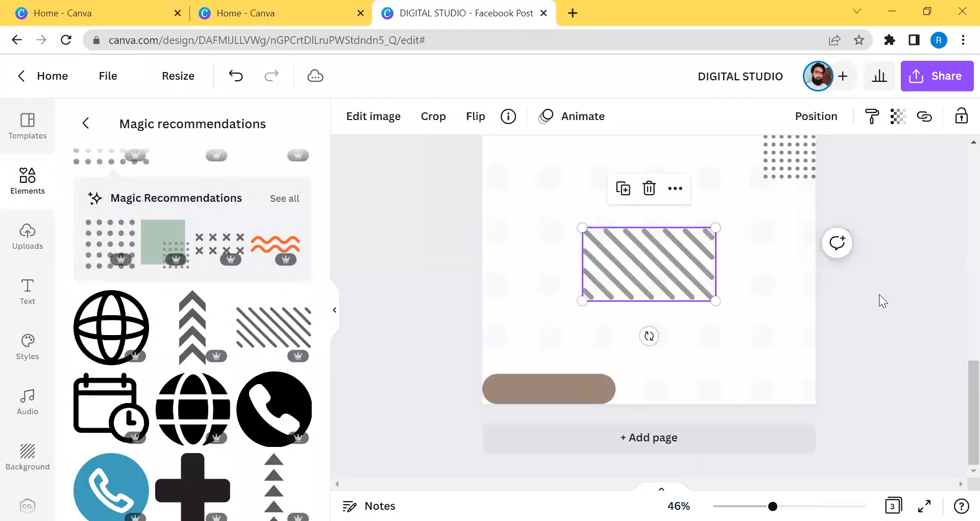
scroll(693, 268, "up", 3)
left_click_drag(669, 395, 572, 318)
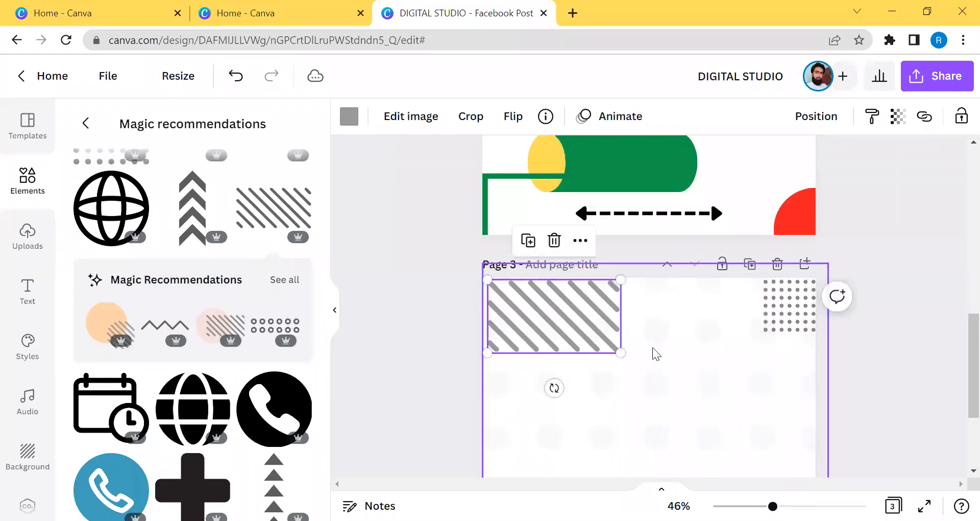
Rotate the diagonal-stripes graphic upright, scale it down and align it with page 3's upper-left corner.
left_click_drag(620, 280, 560, 323)
left_click_drag(607, 394, 527, 335)
left_click(389, 331)
Look through the rest of the Magic recommendations graphics.
scroll(319, 342, "down", 3)
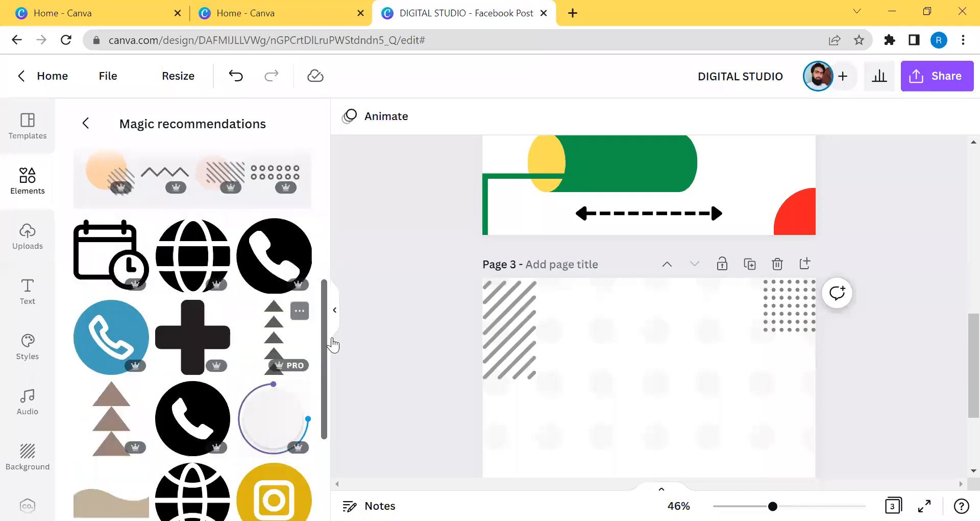
scroll(258, 391, "down", 3)
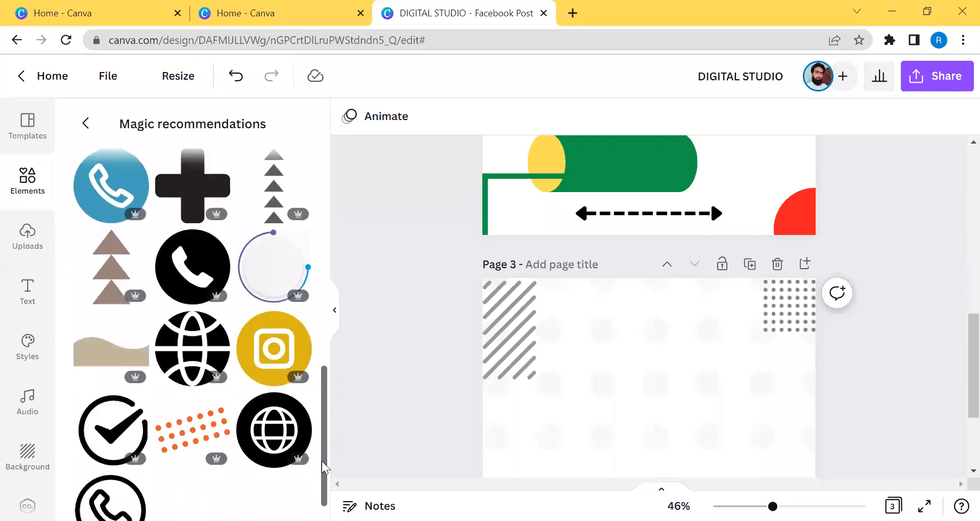
scroll(322, 465, "down", 1)
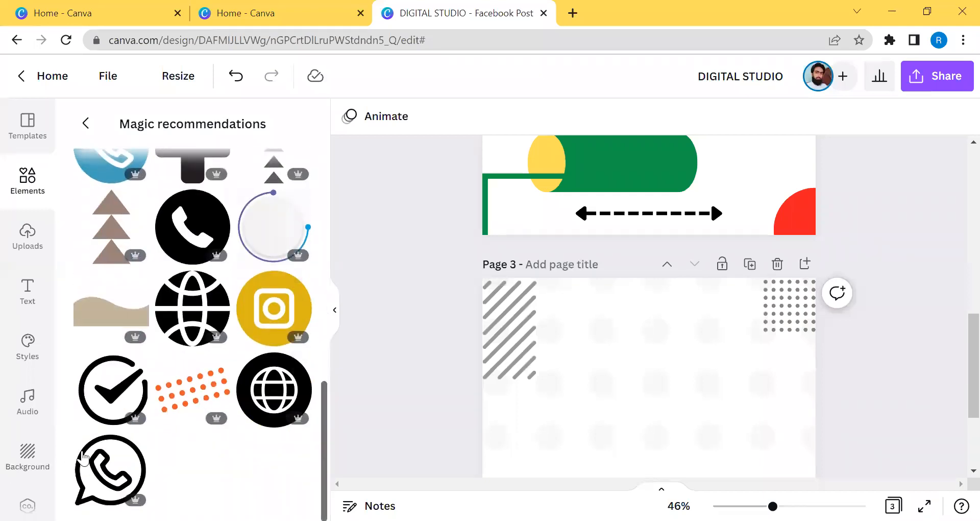
scroll(221, 438, "up", 10)
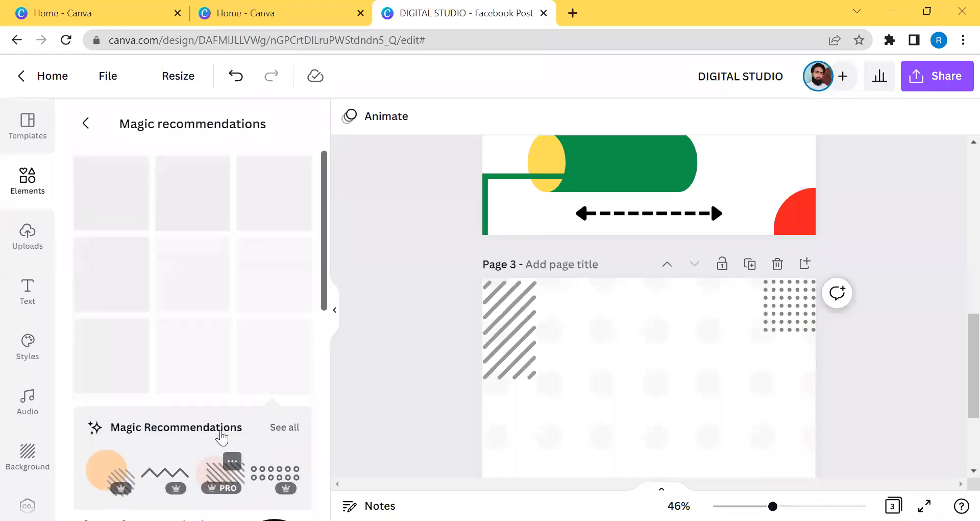
scroll(221, 438, "down", 3)
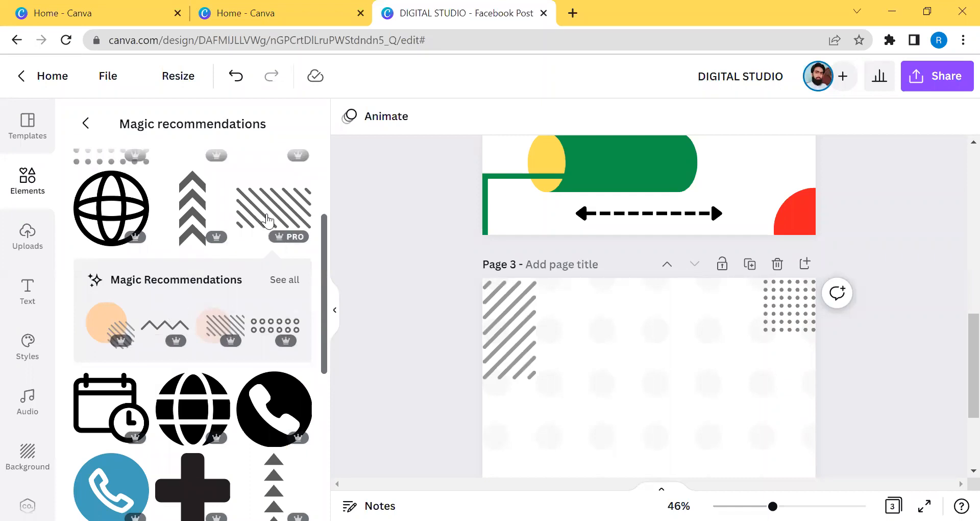
Add the beige wave graphic from the Magic recommendations and place it in page 3's lower-right corner.
scroll(182, 247, "up", 3)
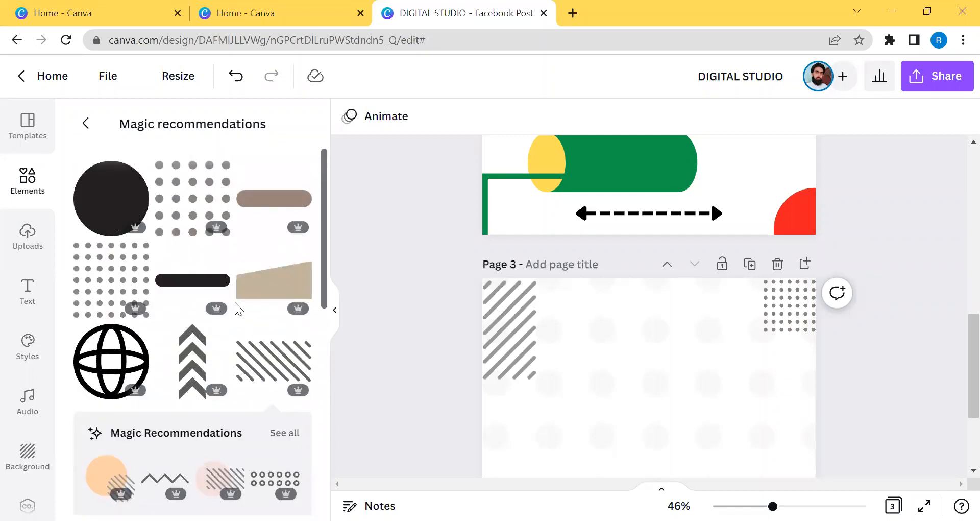
scroll(169, 332, "down", 3)
scroll(150, 336, "down", 3)
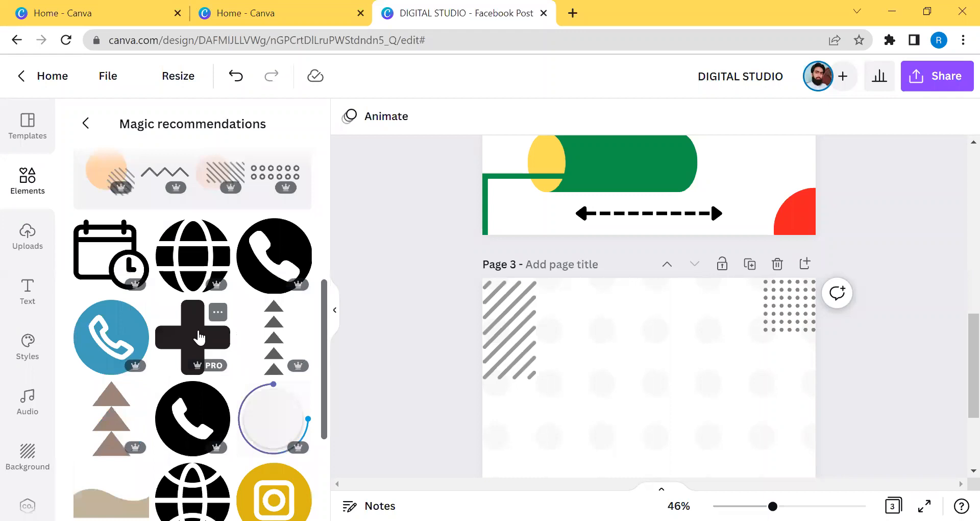
scroll(162, 391, "down", 2)
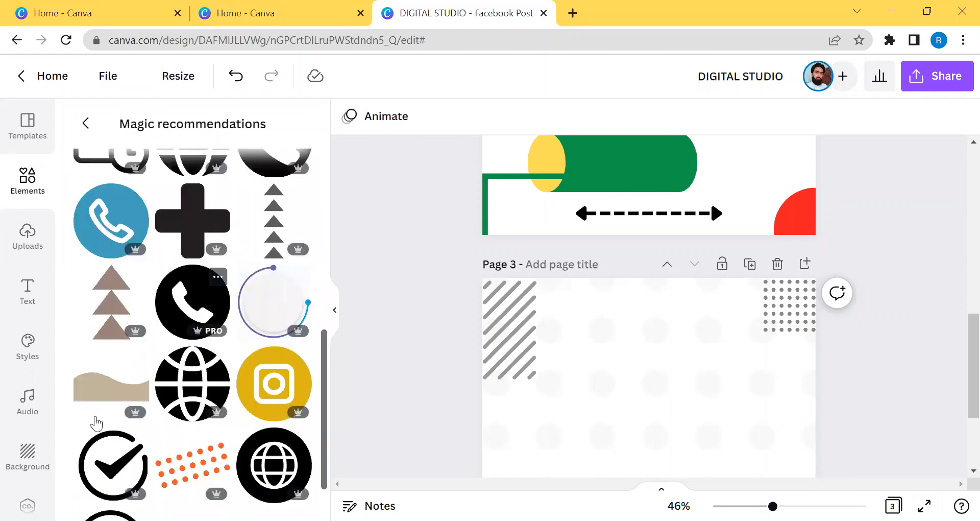
scroll(95, 422, "down", 1)
left_click_drag(112, 352, 736, 433)
scroll(728, 287, "down", 3)
left_click_drag(728, 287, 813, 409)
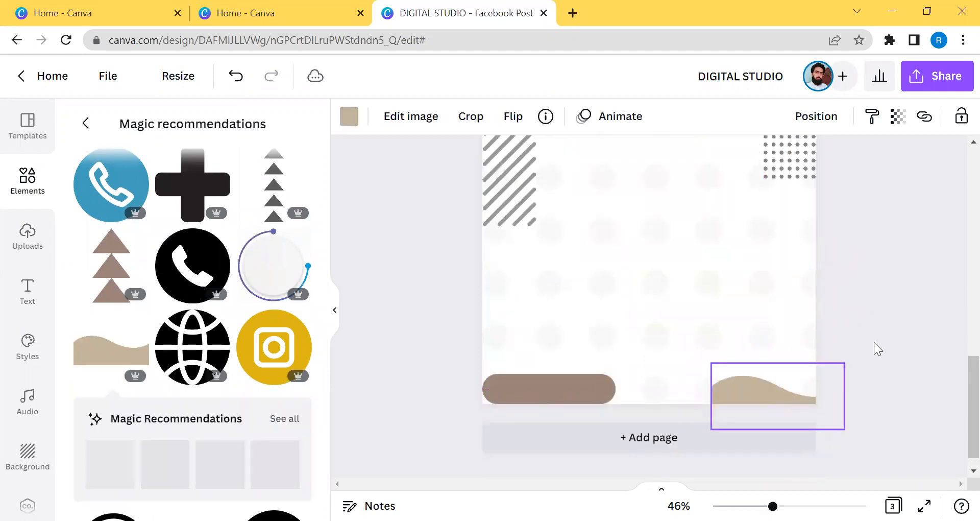
Add a blank page 4 and open the full Charts collection in the elements library.
left_click(623, 444)
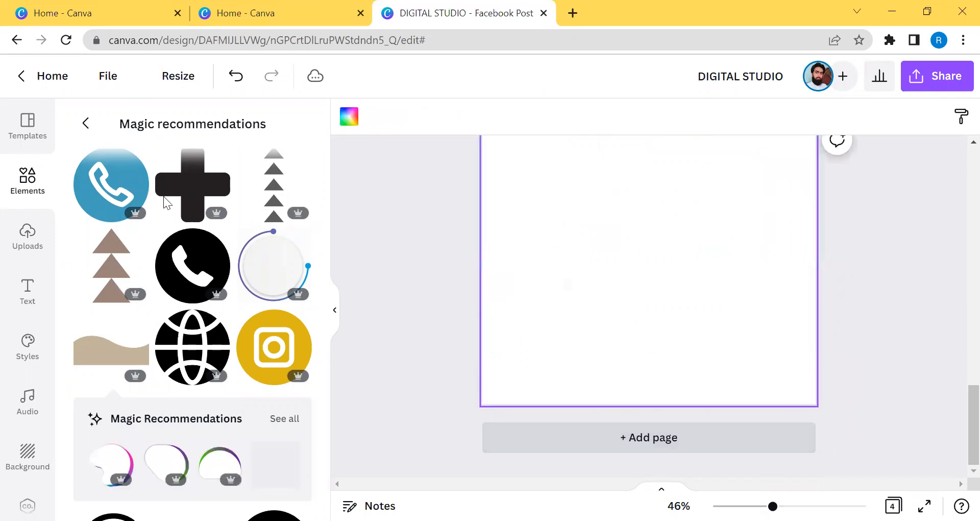
left_click(86, 123)
scroll(216, 376, "down", 3)
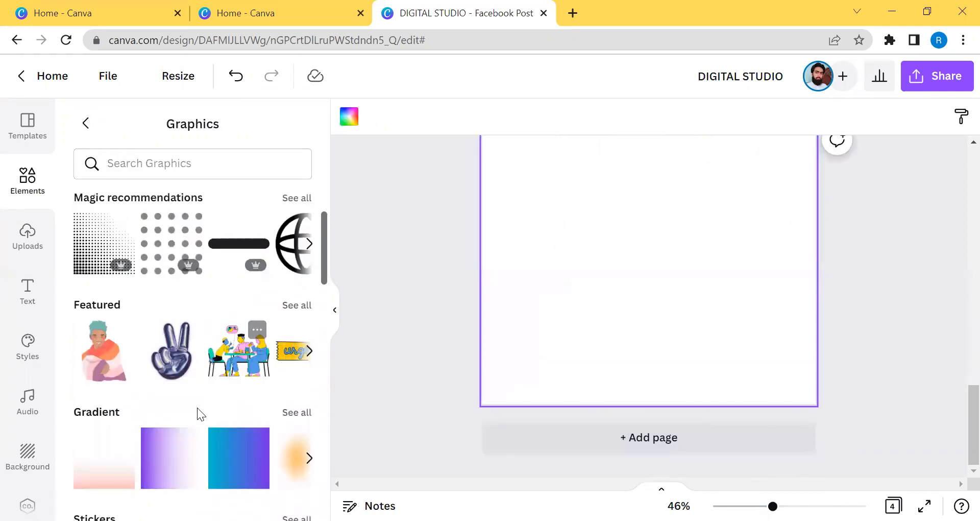
scroll(251, 310, "down", 2)
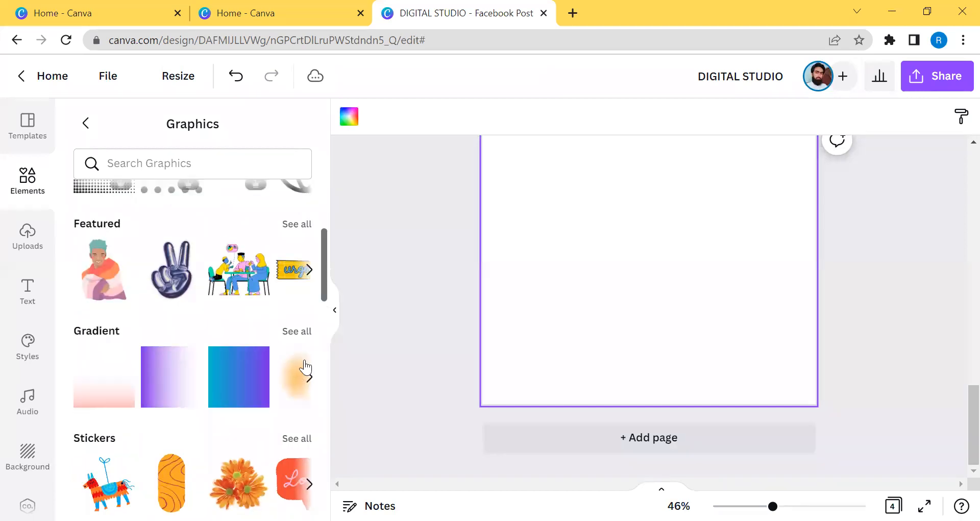
scroll(304, 367, "down", 2)
scroll(214, 305, "up", 4)
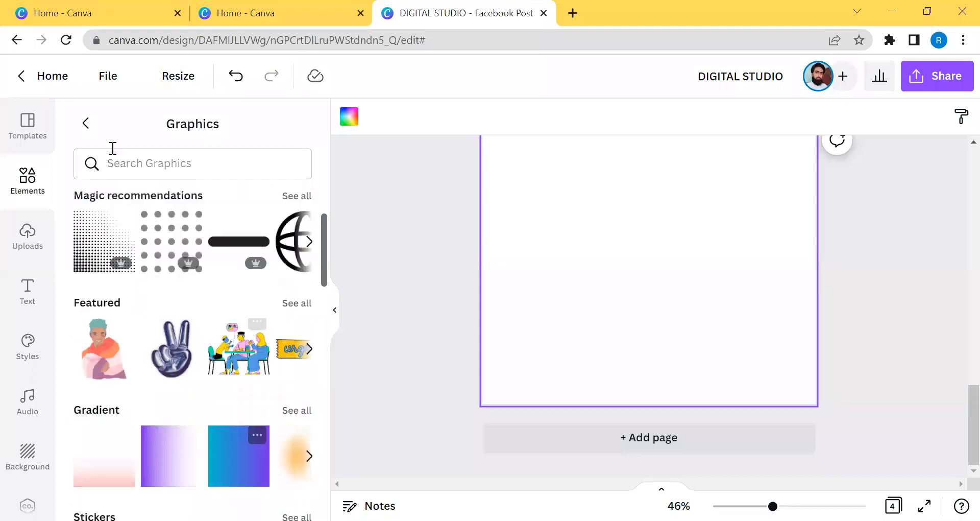
left_click(88, 119)
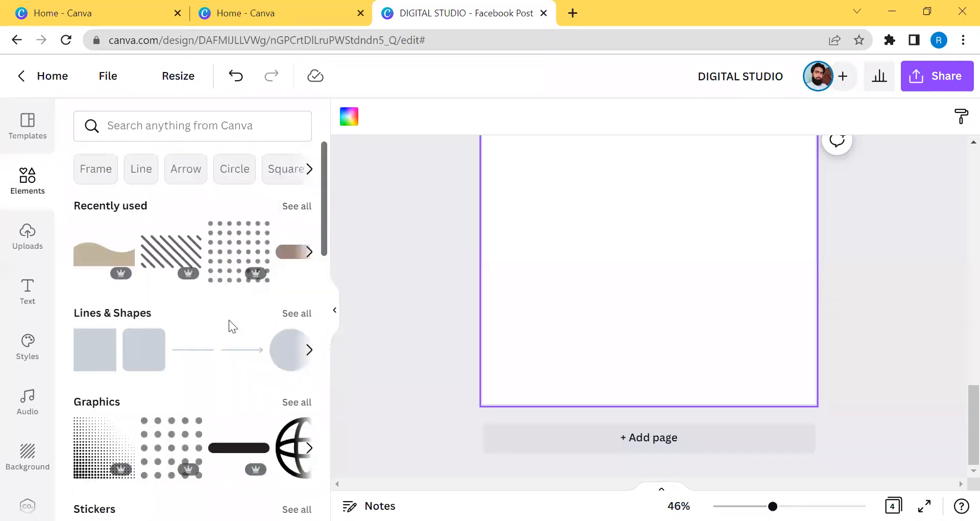
scroll(236, 332, "down", 5)
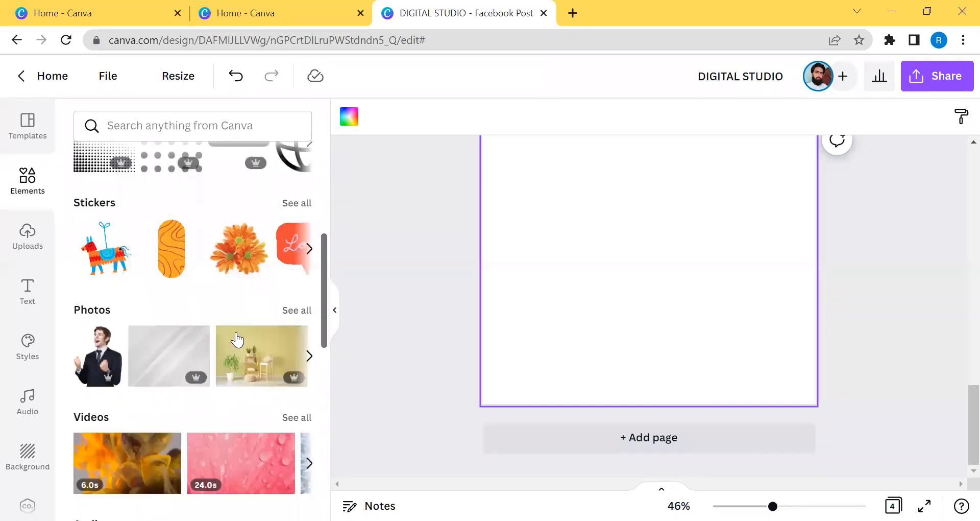
scroll(235, 337, "down", 3)
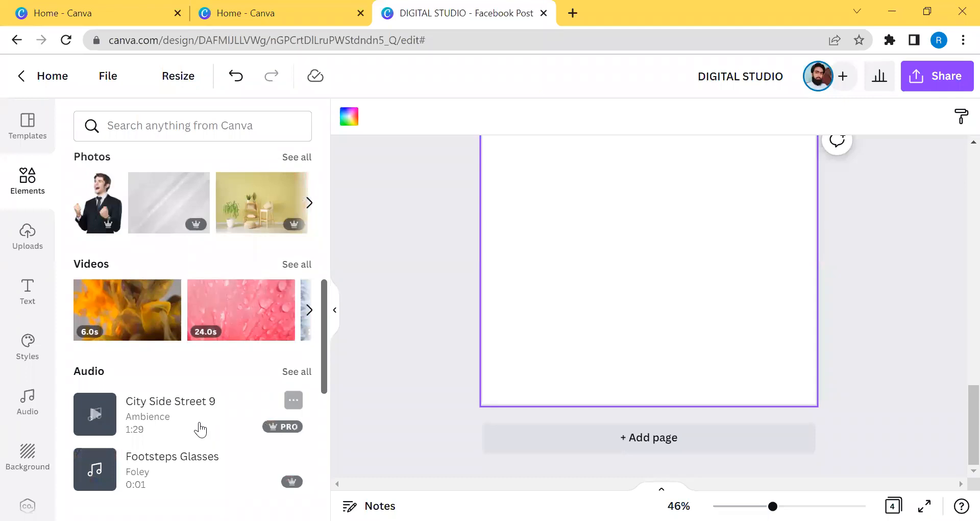
scroll(180, 406, "down", 3)
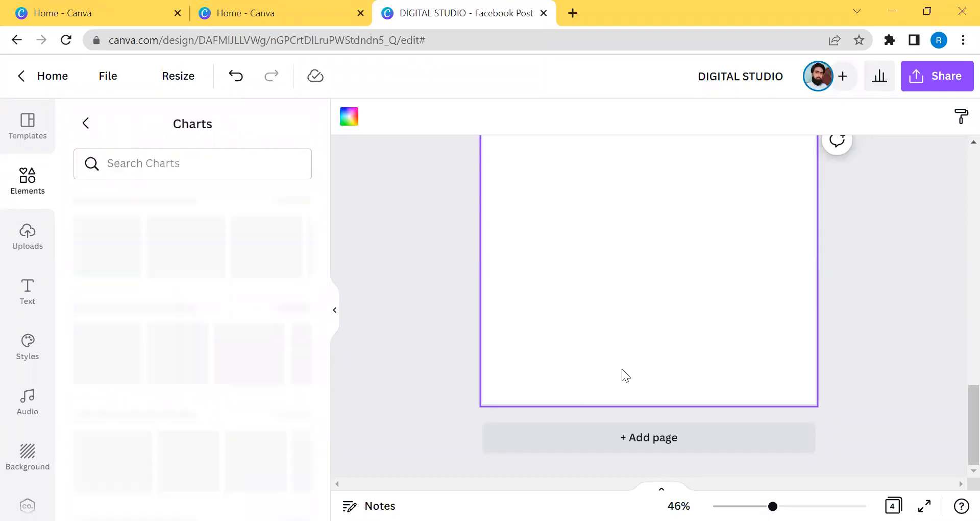
Add a progress ring chart to the middle of page 4.
scroll(592, 368, "up", 1)
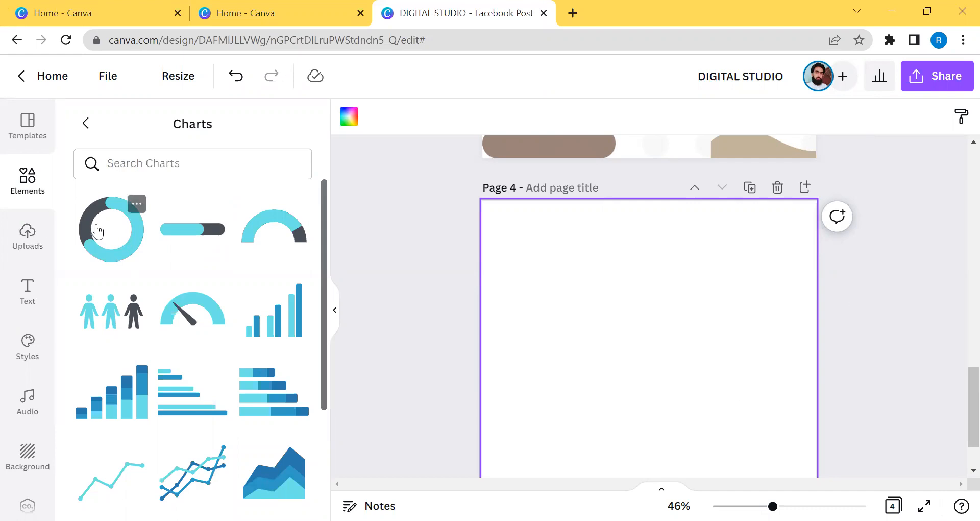
scroll(510, 311, "down", 2)
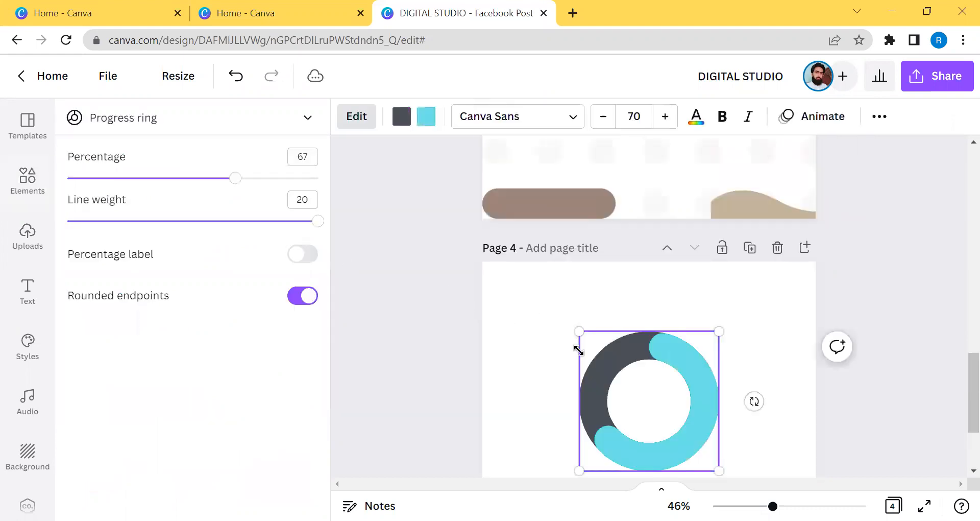
scroll(587, 350, "down", 2)
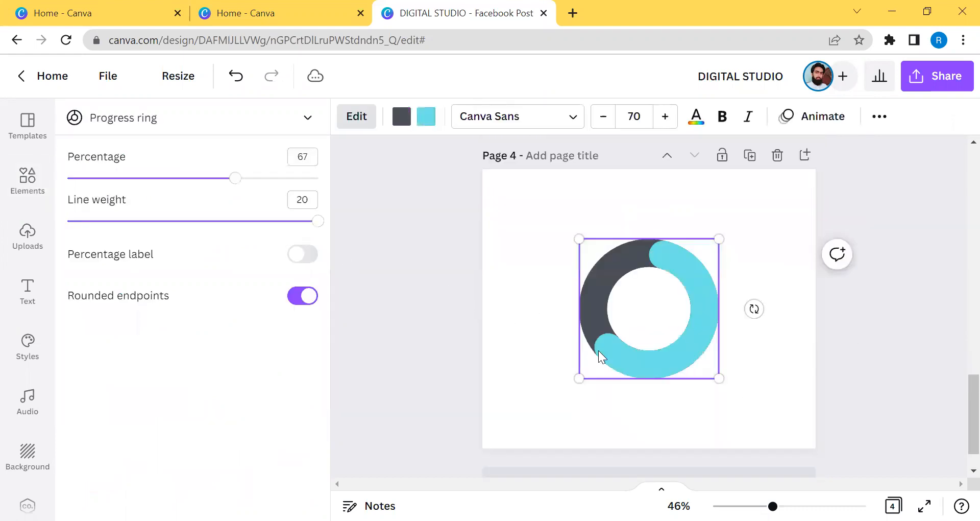
Move the duplicate progress ring off the one beneath it, delete the duplicate and select the remaining ring.
left_click_drag(681, 313, 641, 347)
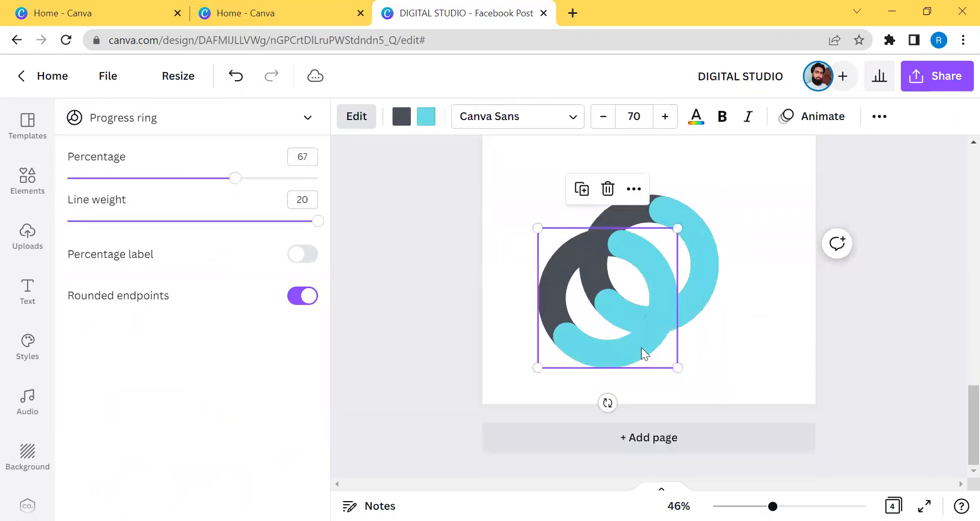
key("Delete")
left_click(659, 316)
scroll(677, 343, "up", 2)
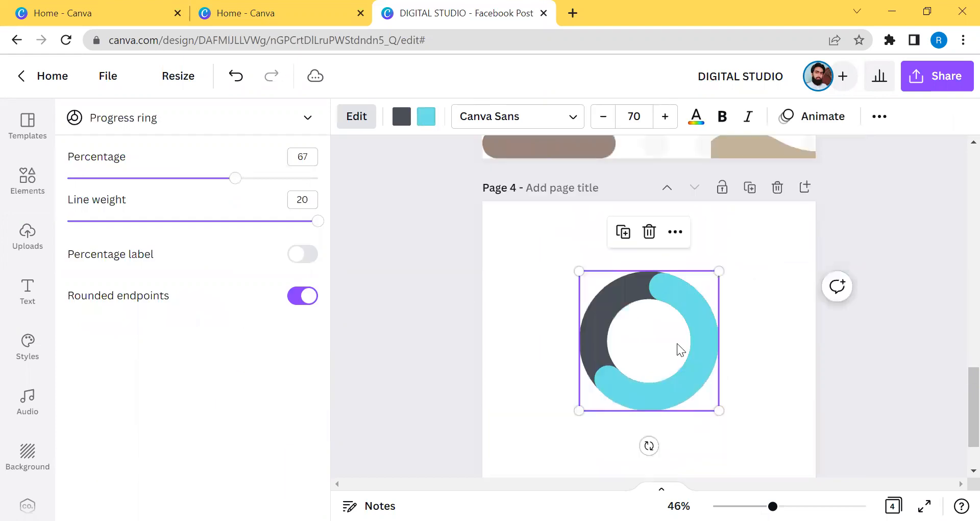
scroll(572, 297, "up", 2)
scroll(582, 282, "down", 4)
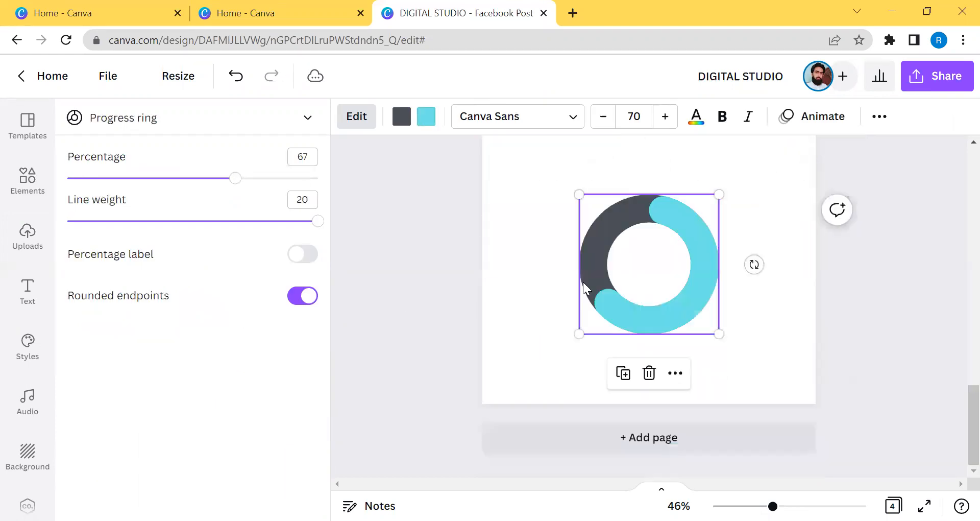
Show the progress ring's percentage label and set its line weight to 12 and percentage to 41.
left_click(302, 258)
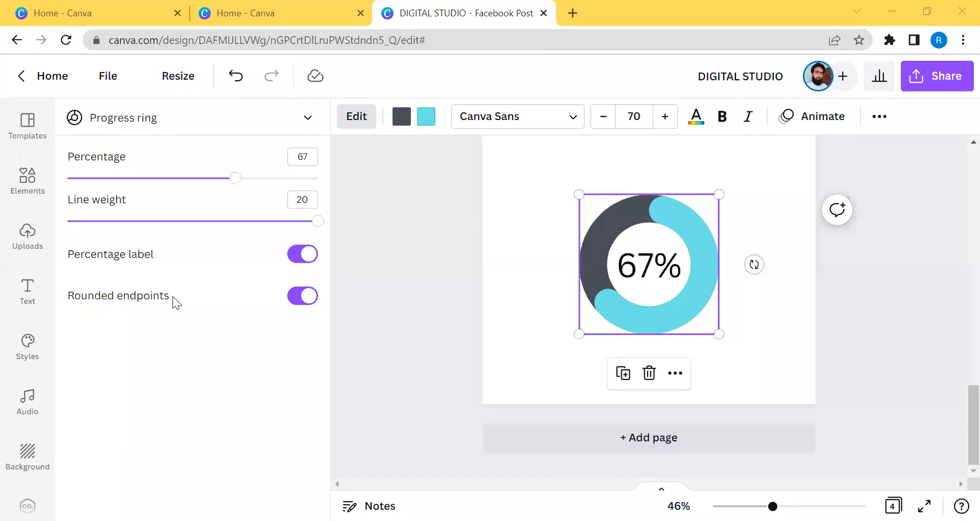
left_click_drag(227, 188, 217, 236)
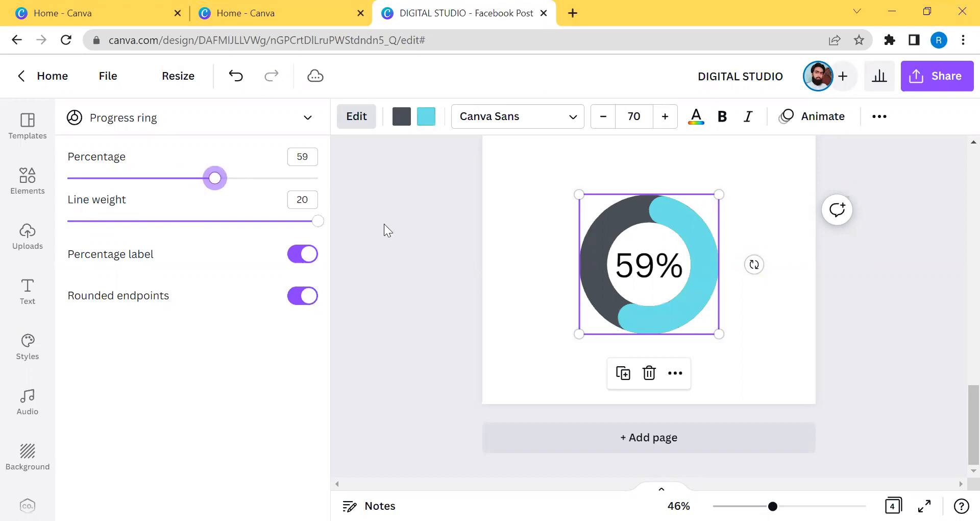
left_click_drag(299, 221, 107, 221)
mouse_move(213, 223)
left_mouse_down()
mouse_move(323, 232)
mouse_move(265, 221)
mouse_move(200, 264)
mouse_move(239, 265)
mouse_move(216, 265)
left_mouse_up()
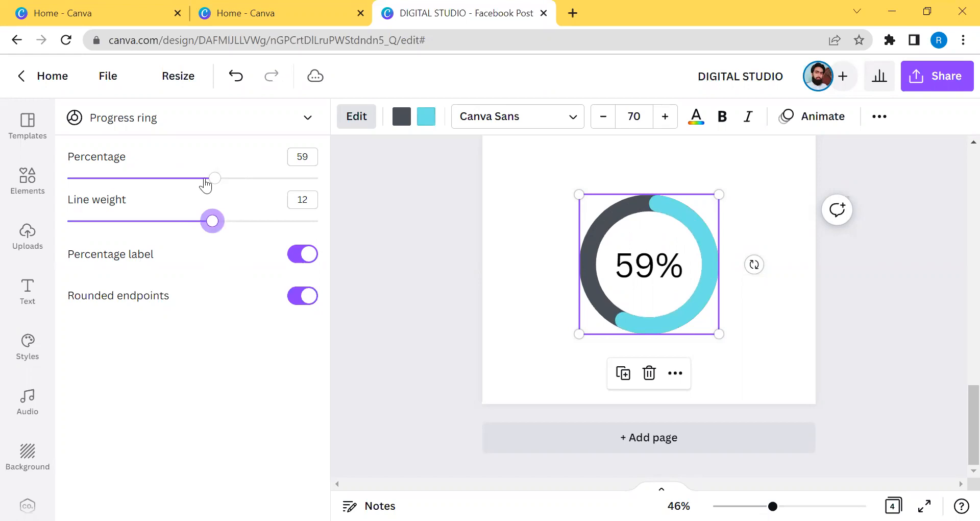
left_click_drag(164, 178, 170, 178)
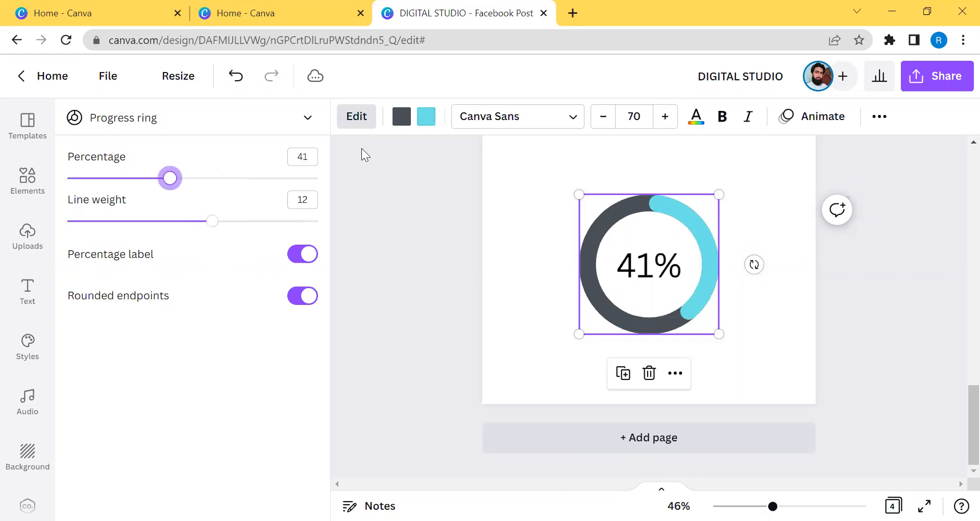
Recolour the dark grey part of the progress ring to the yellow document colour.
left_click(409, 118)
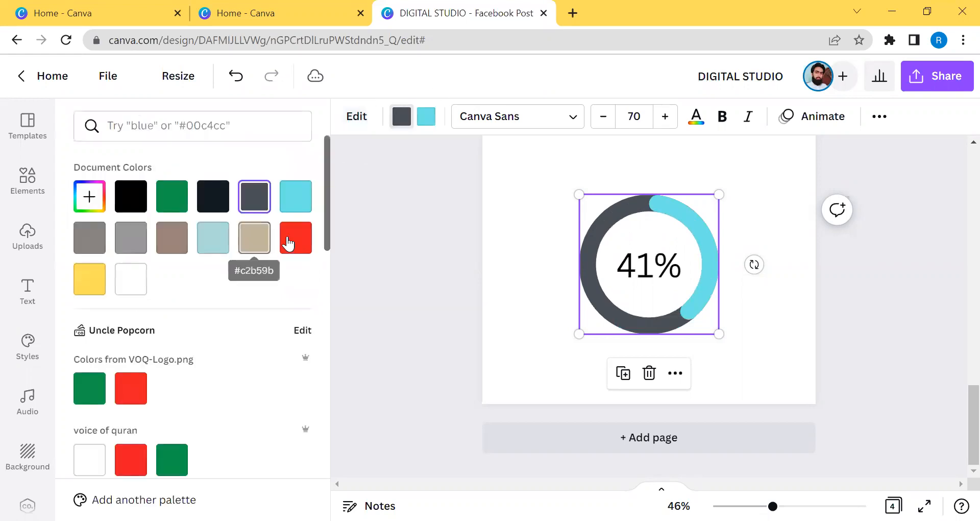
left_click(290, 241)
left_click(88, 286)
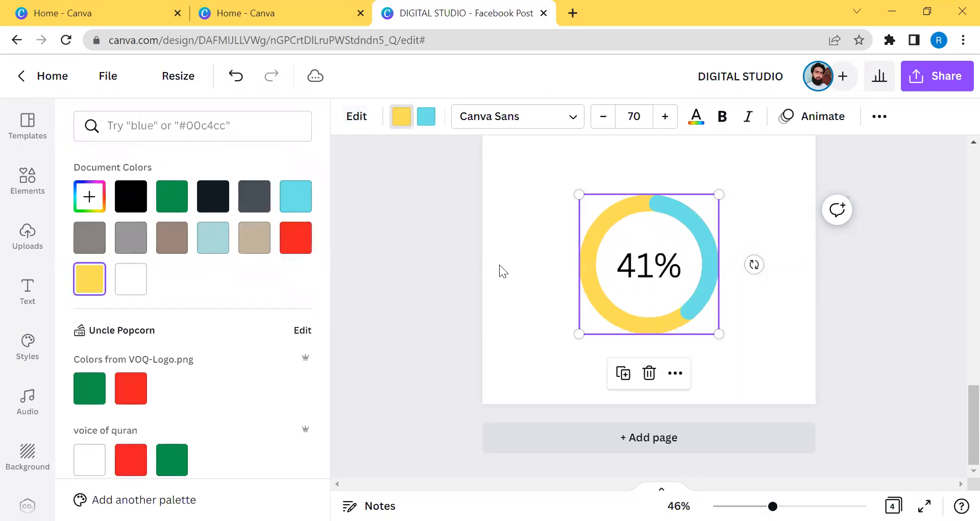
left_click(499, 264)
Add the people pictogram chart to page 4 and place it just below the progress ring.
left_click_drag(131, 288, 676, 375)
left_click(666, 288)
left_click_drag(666, 288, 665, 194)
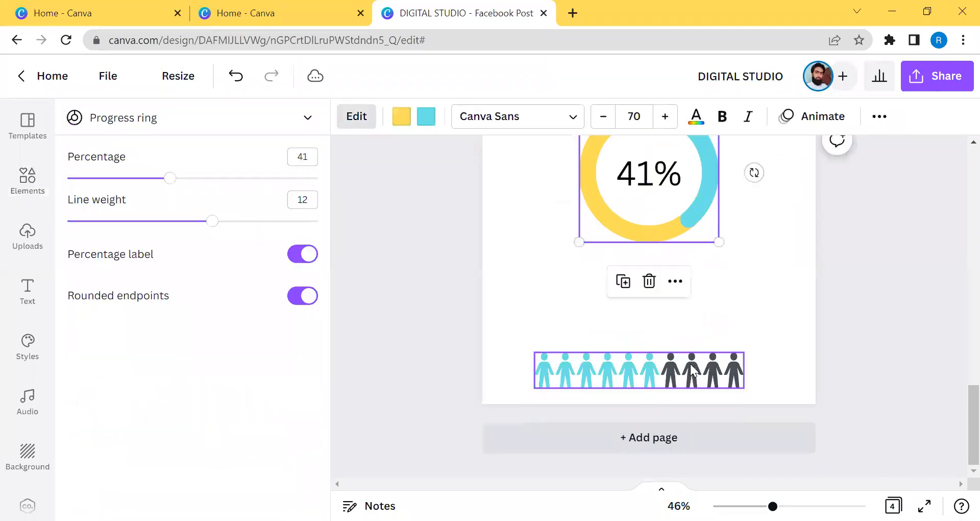
left_click_drag(694, 368, 697, 325)
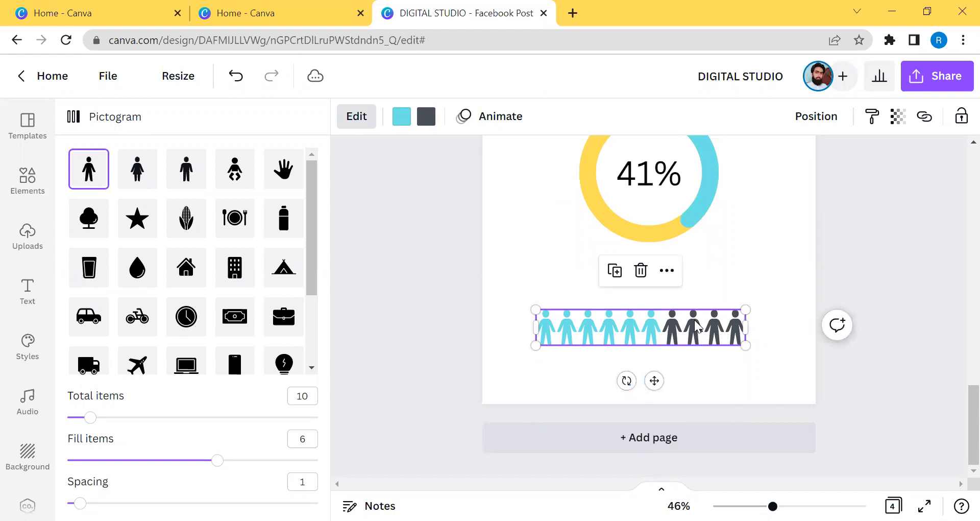
Try the bicycle and laptop icons for the pictogram and settle on the car icon.
left_click(178, 227)
left_click(151, 319)
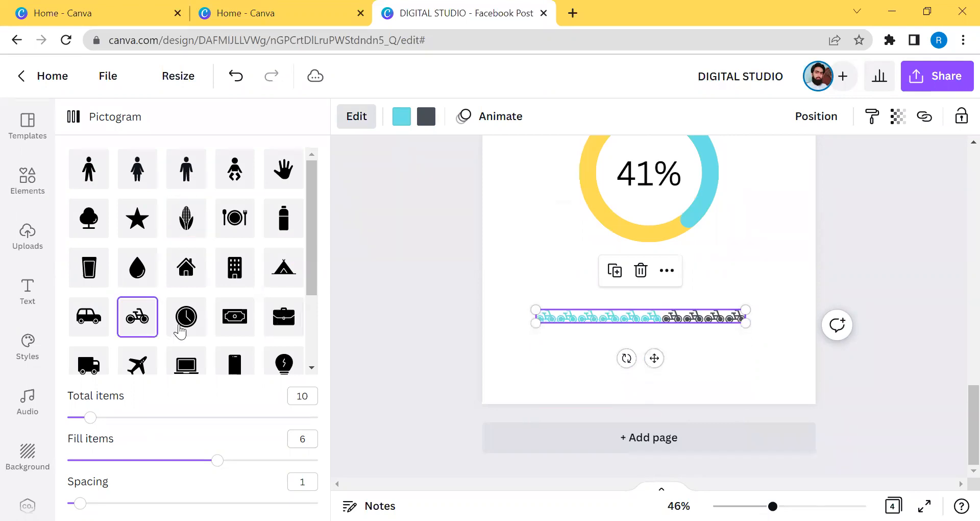
left_click(176, 325)
left_click(174, 356)
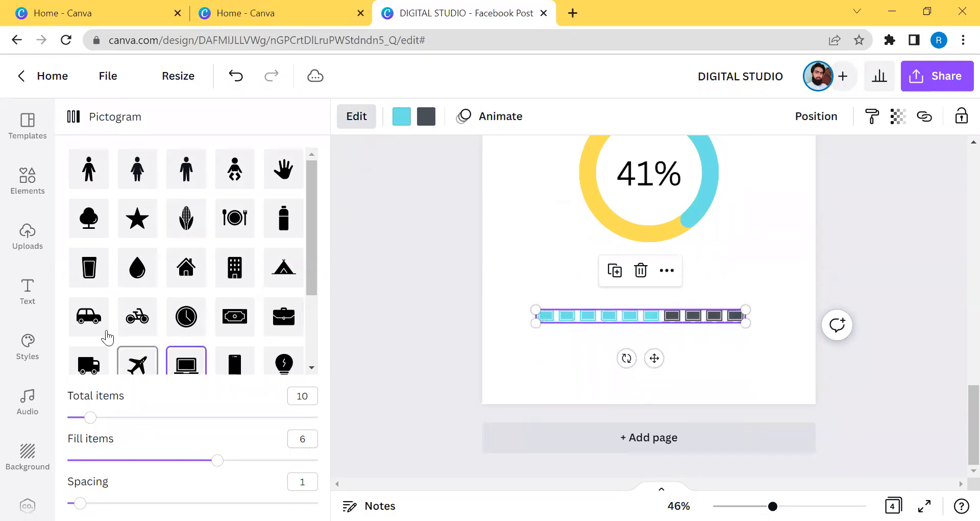
left_click(89, 316)
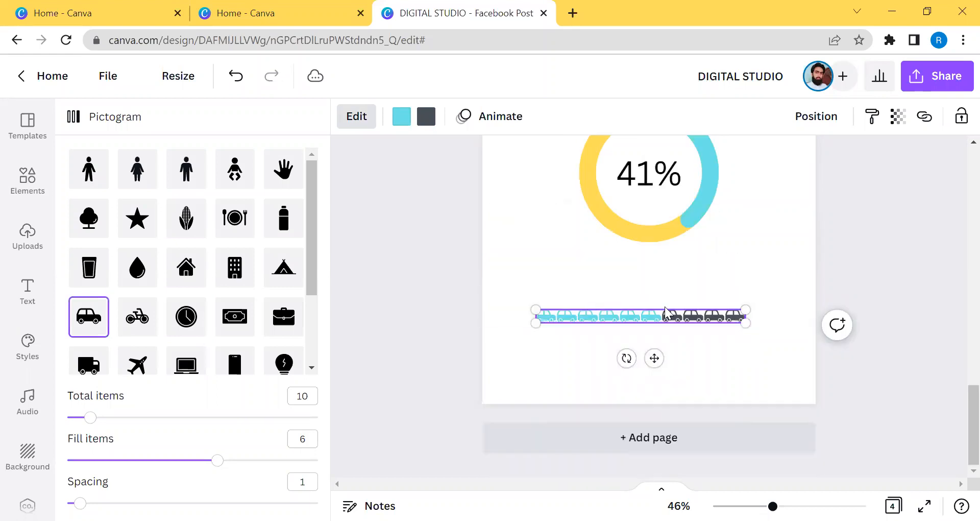
Set the pictogram's total items to 19 and return to the main elements library.
scroll(105, 352, "down", 3)
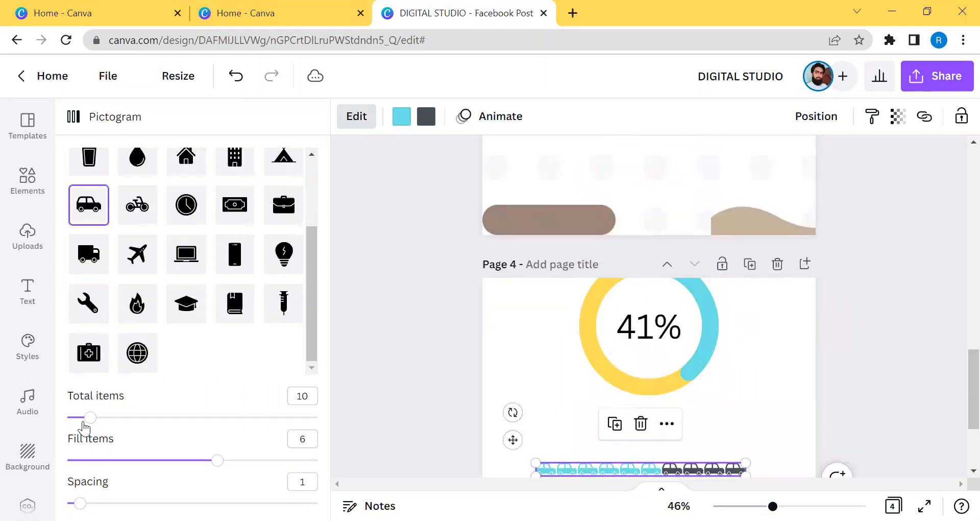
left_click_drag(207, 417, 113, 417)
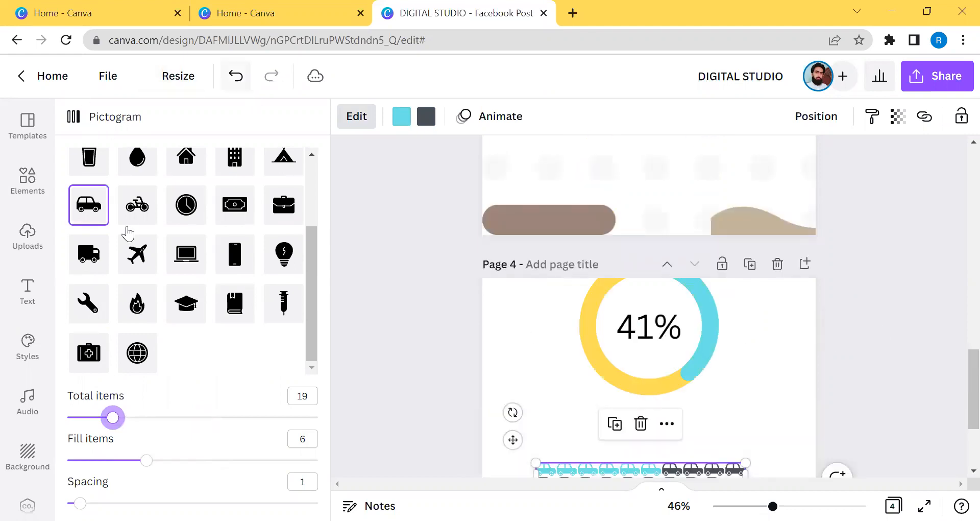
left_click(27, 182)
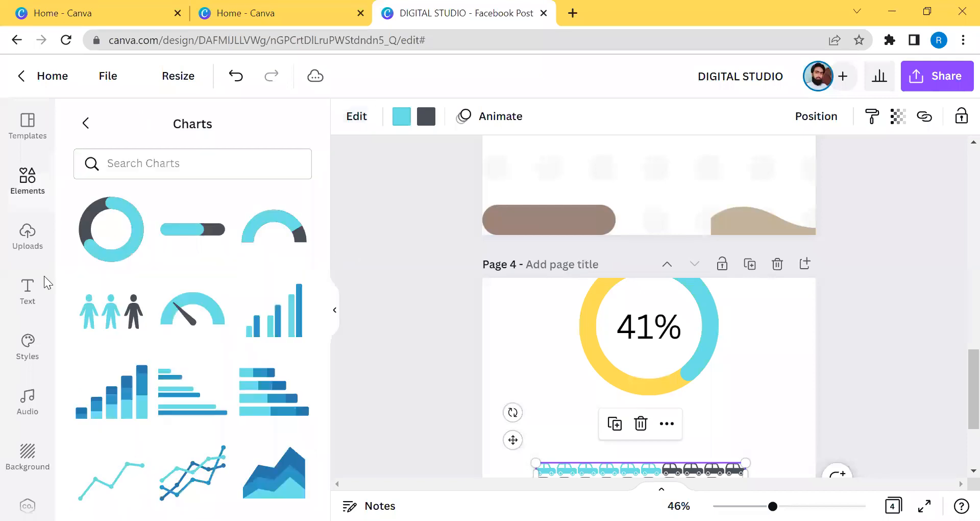
left_click(77, 123)
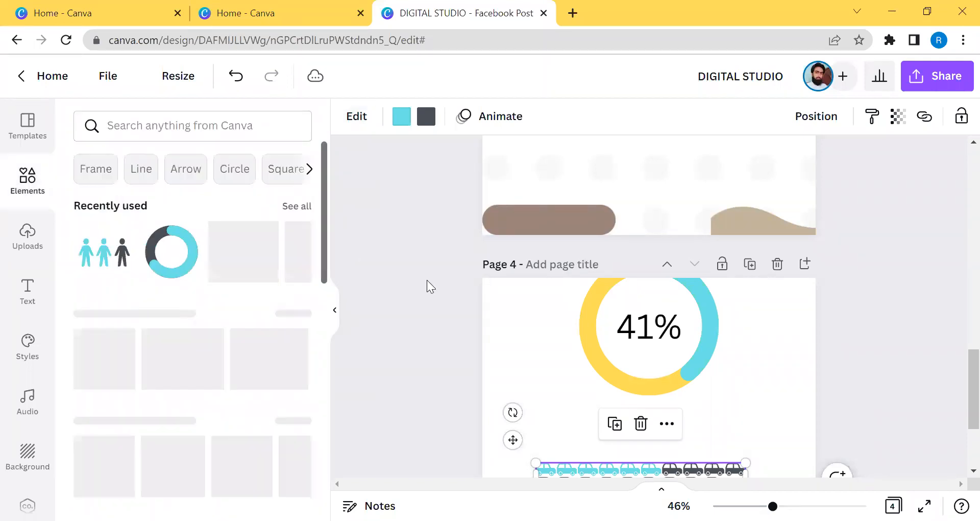
Shrink the progress ring to 301 by 301 and place it in page 4's upper-right corner.
left_click_drag(697, 356, 790, 386)
left_click_drag(815, 428, 781, 394)
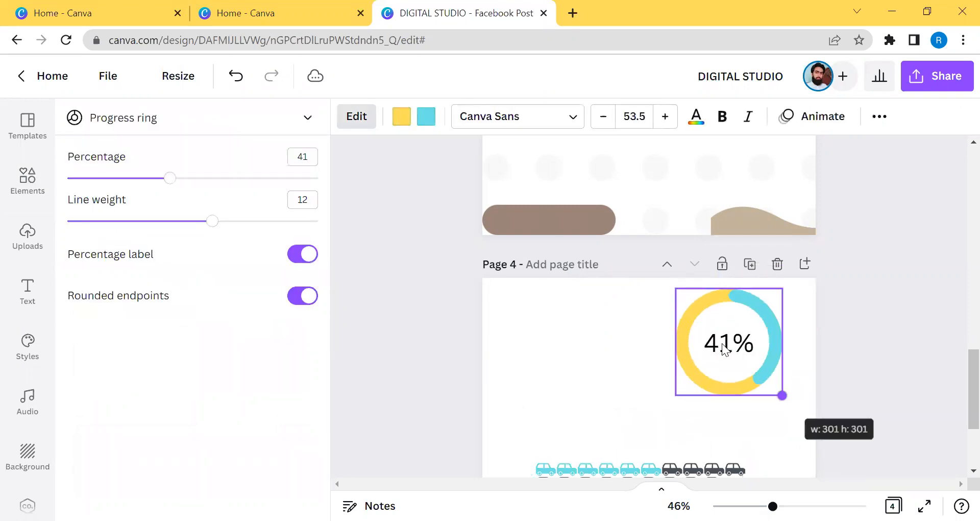
left_click_drag(742, 344, 775, 341)
scroll(848, 304, "down", 3)
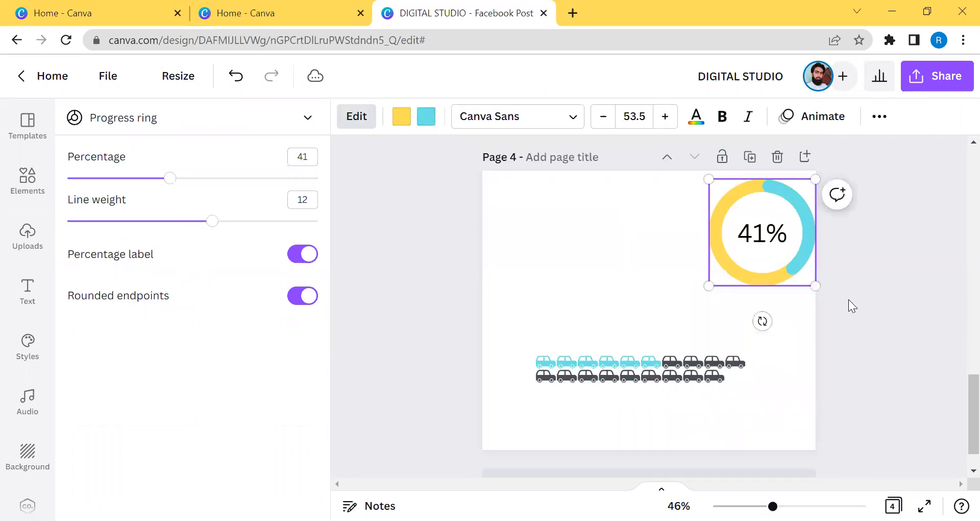
Reposition the faint DIGITAL STUDIO text on page 1 slightly towards the page's left edge, between the subtitle and the JOIN NOW label.
scroll(766, 368, "up", 20)
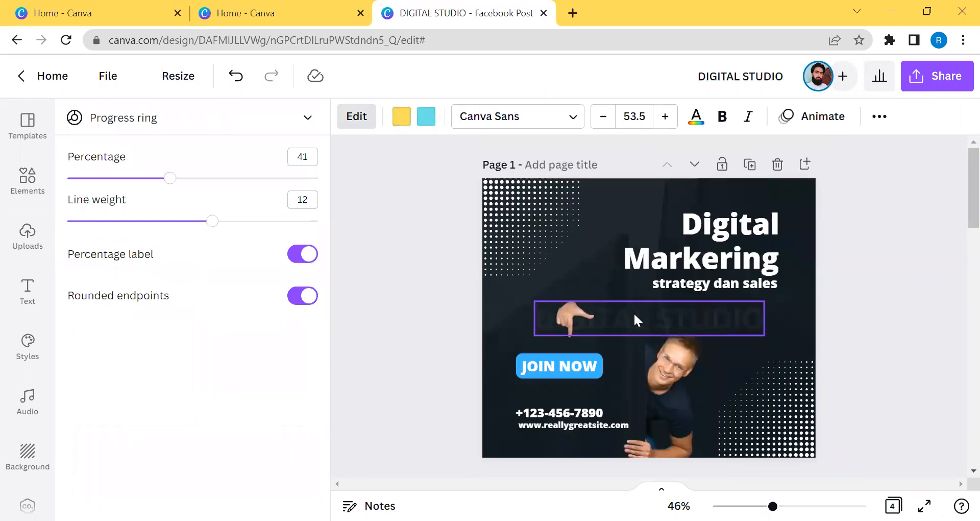
left_click_drag(635, 317, 604, 250)
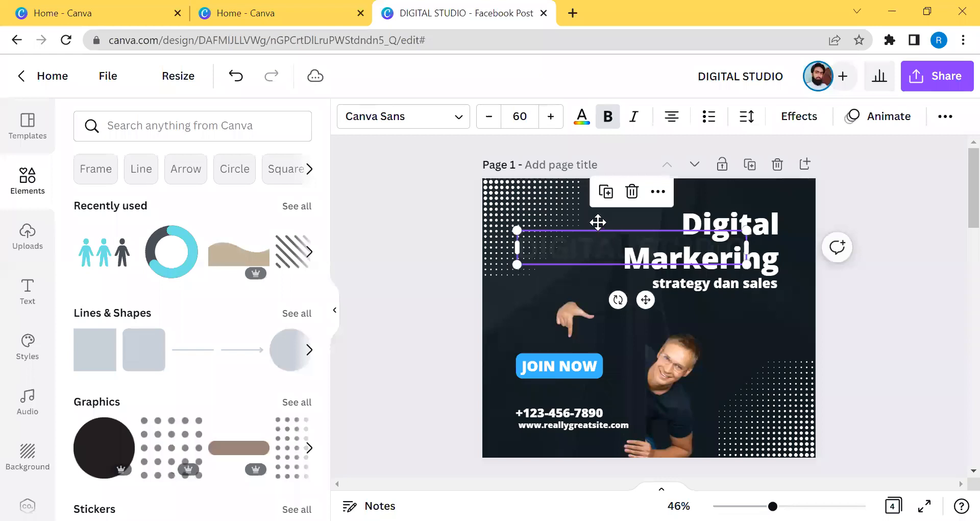
left_click_drag(602, 244, 595, 243)
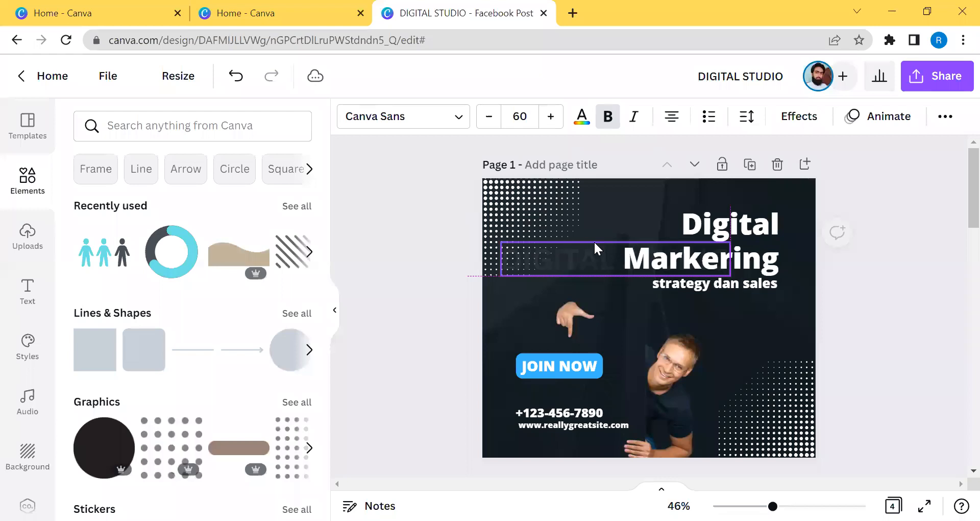
left_click_drag(593, 240, 643, 321)
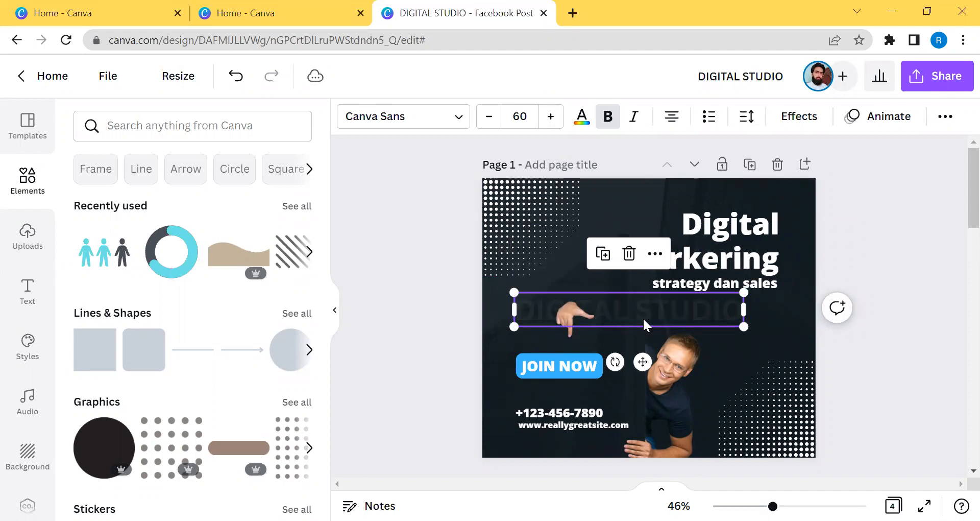
mouse_move(675, 320)
left_mouse_down()
mouse_move(645, 221)
mouse_move(660, 327)
left_mouse_up()
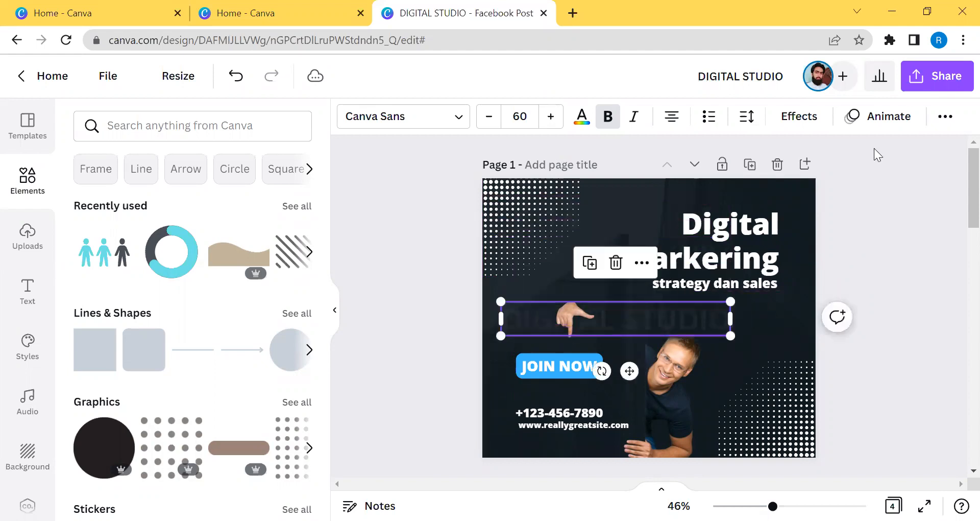
Apply the Disco combination as the page animation for page 1, starting from the Markering heading.
left_click(600, 212)
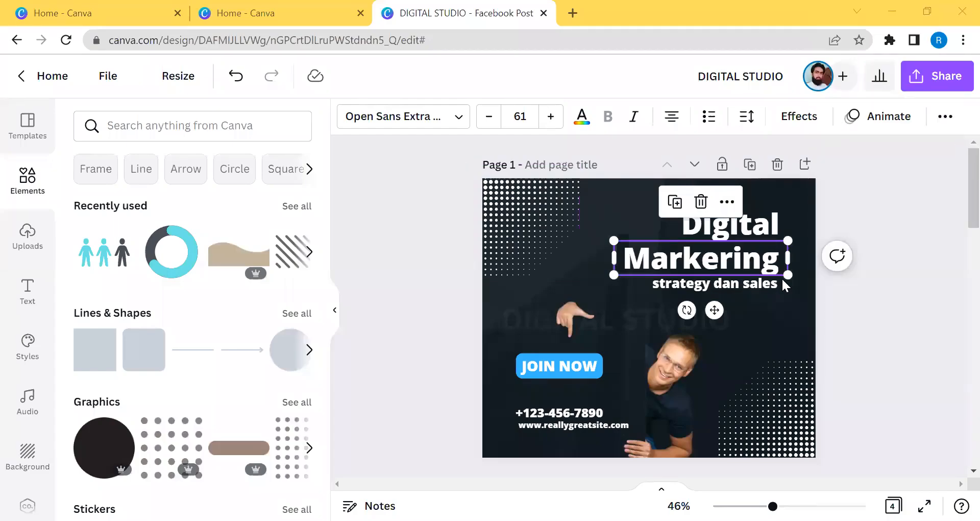
left_click(770, 327)
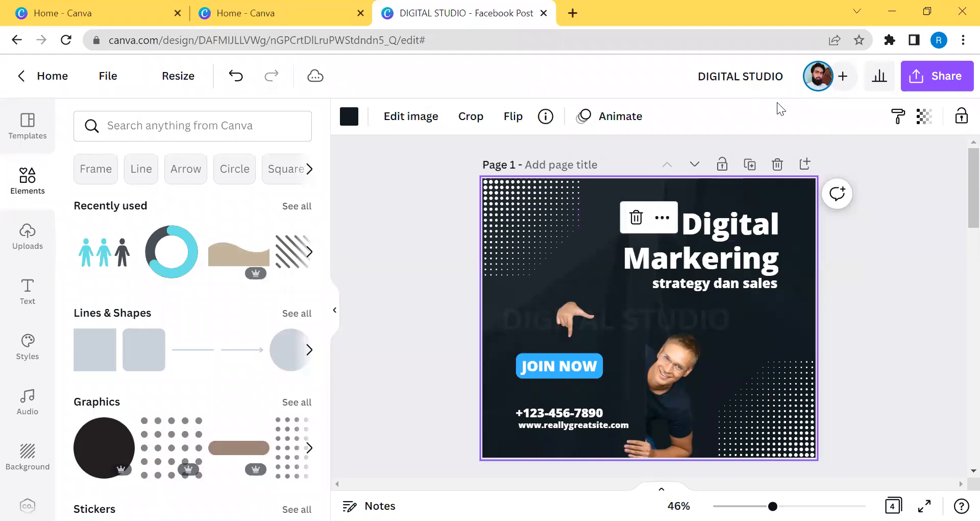
left_click(753, 256)
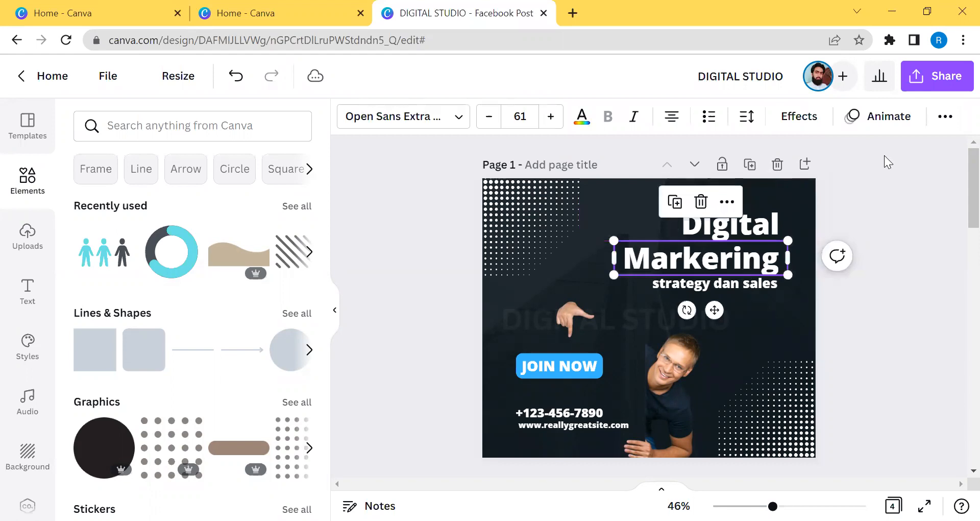
left_click(894, 117)
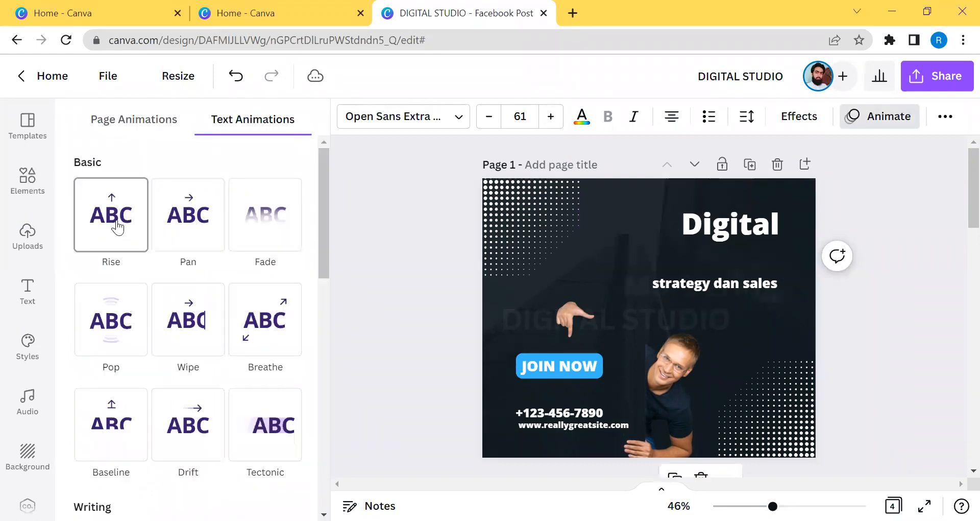
left_click(131, 121)
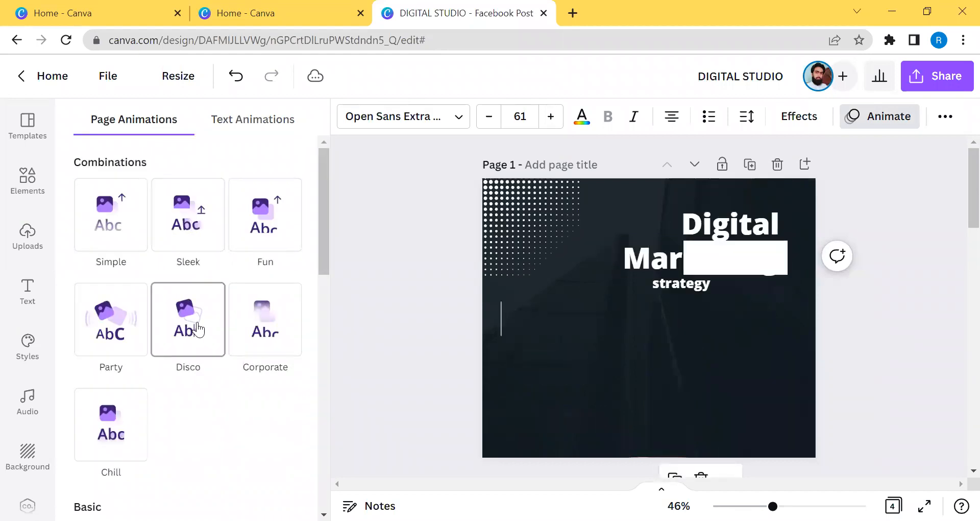
left_click(198, 329)
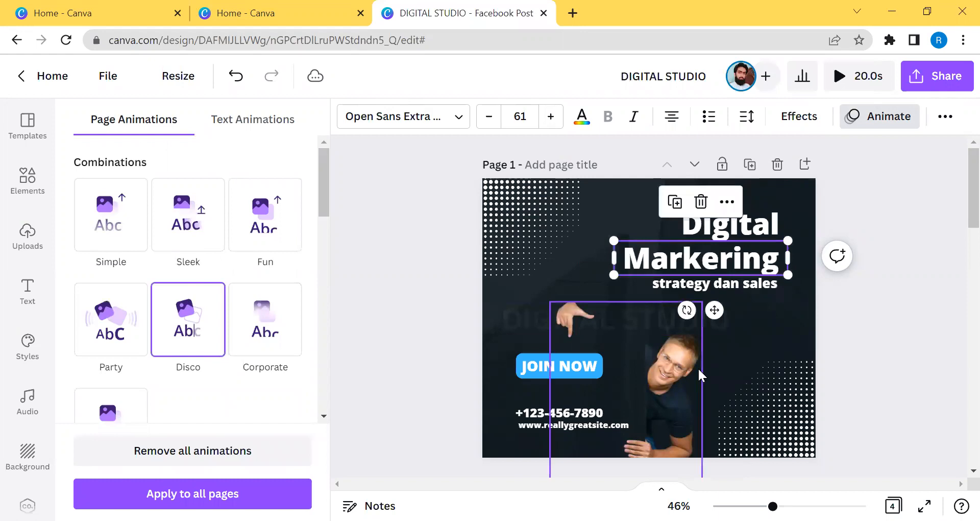
Shift the faint DIGITAL STUDIO text on page 1 to the right, just beneath the "strategy dan sales" line.
left_click_drag(528, 314, 577, 316)
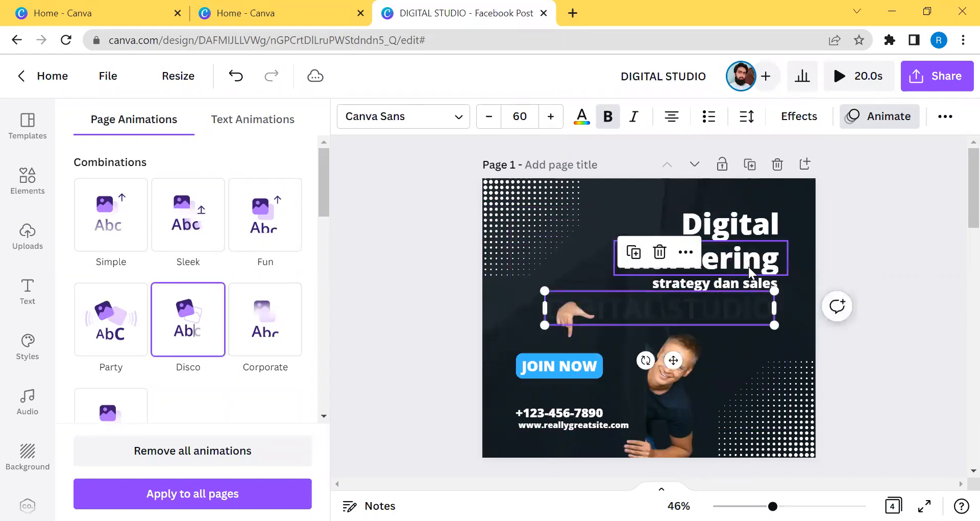